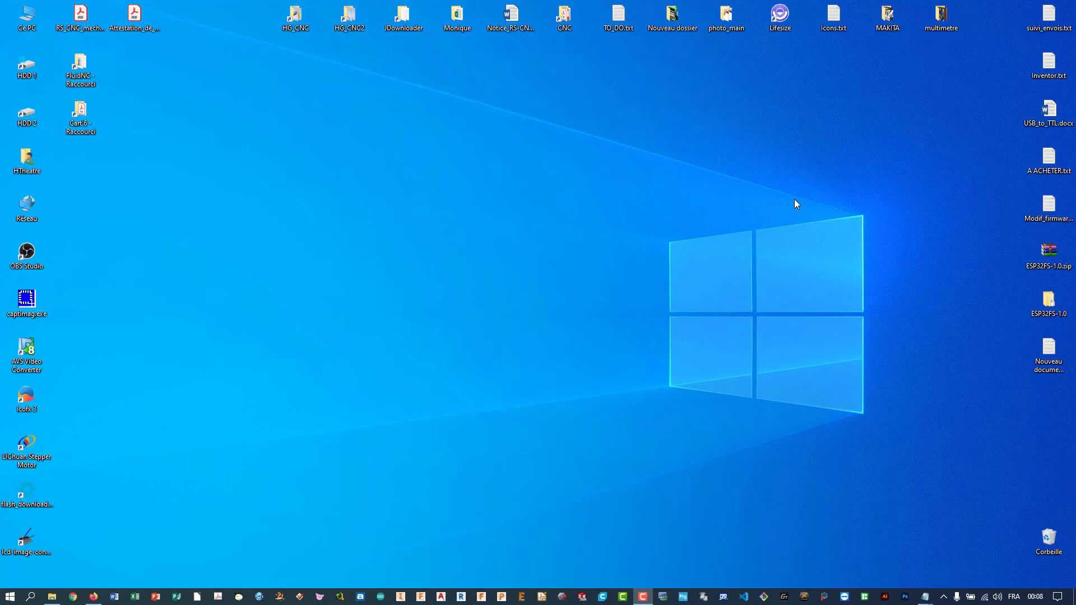
# - Empty the recycle bin and confirm permanent deletion of its contents
pyautogui.rightClick(1061, 540)
pyautogui.click(978, 475)
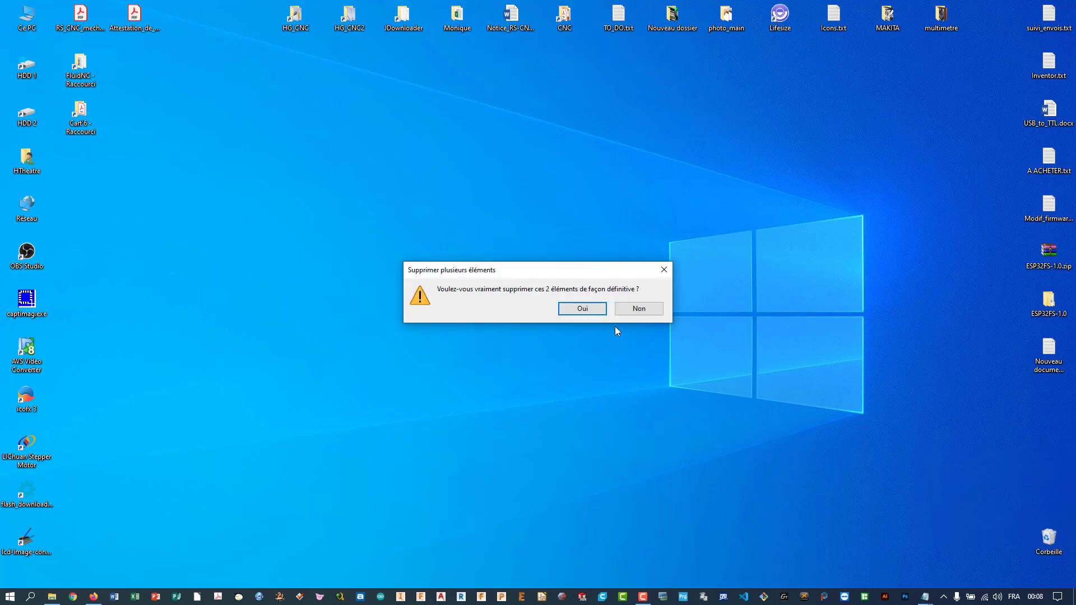
pyautogui.click(560, 309)
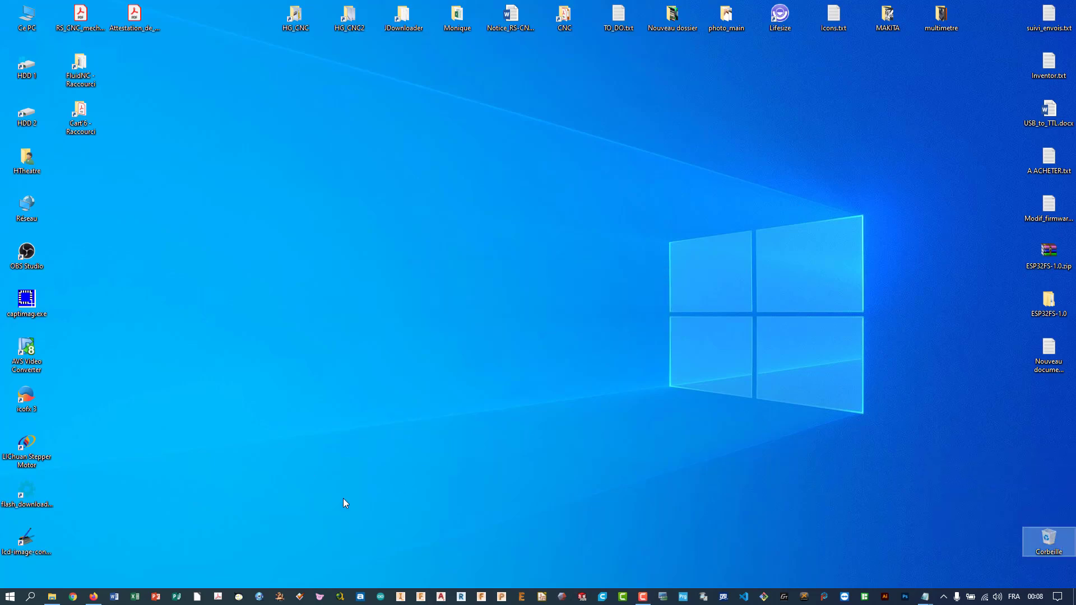
# - Switch to Firefox and open the ESP32 flashing page in MakerFr's GRBL 32bits board V2 section
pyautogui.click(94, 596)
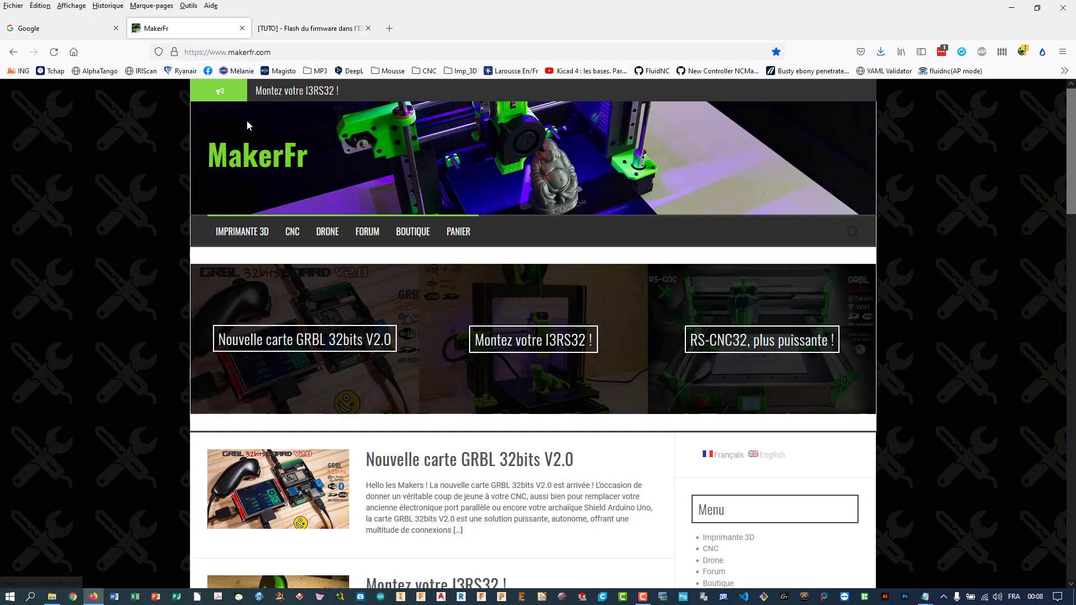
pyautogui.moveTo(298, 234)
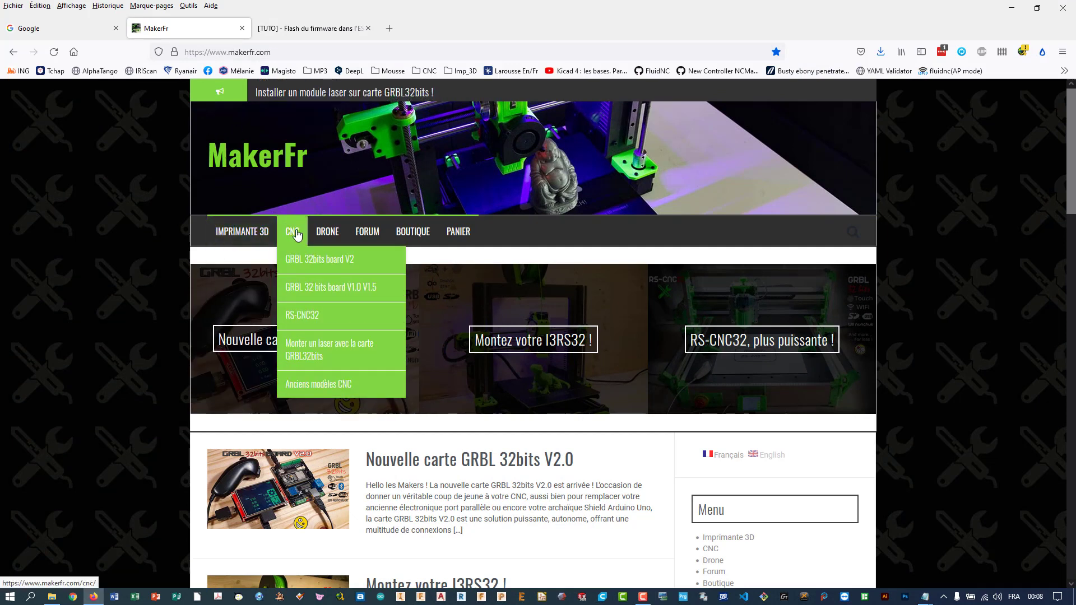
pyautogui.click(312, 262)
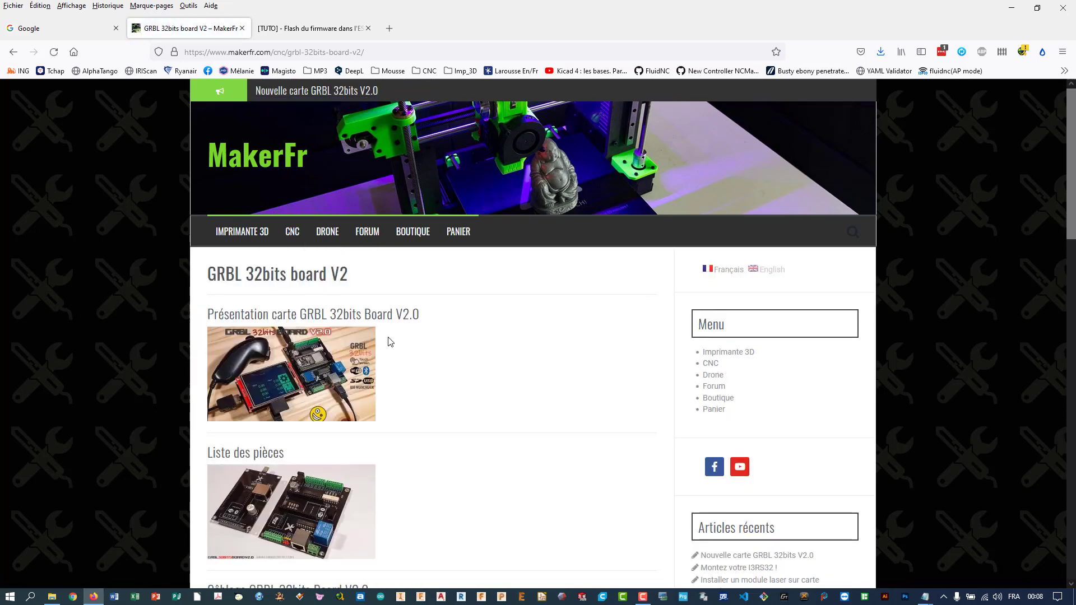
pyautogui.scroll(-9, 392, 342)
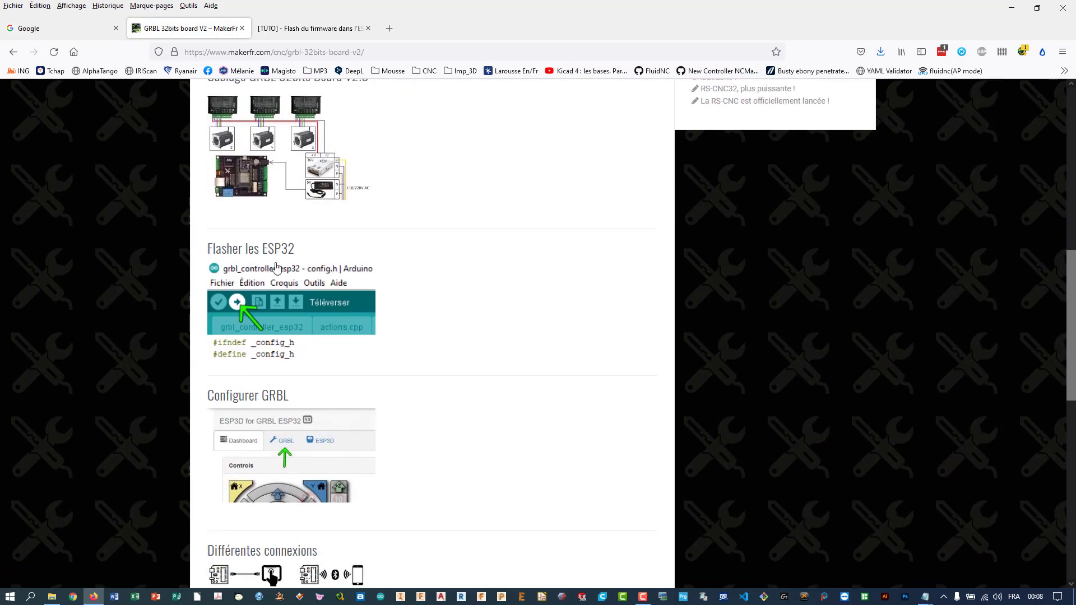
pyautogui.click(276, 269)
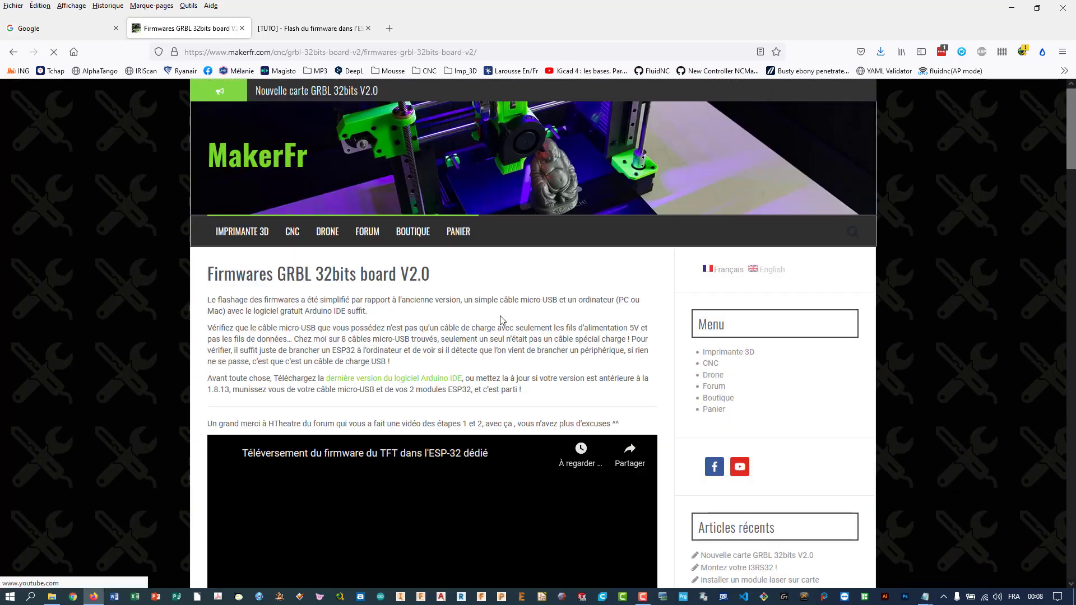
# - Review the firmware page's instructions for configuring Arduino, flashing the touchscreen ESP32 and flashing the GRBL32bits V2.0 board's ESP32
pyautogui.scroll(-3, 510, 291)
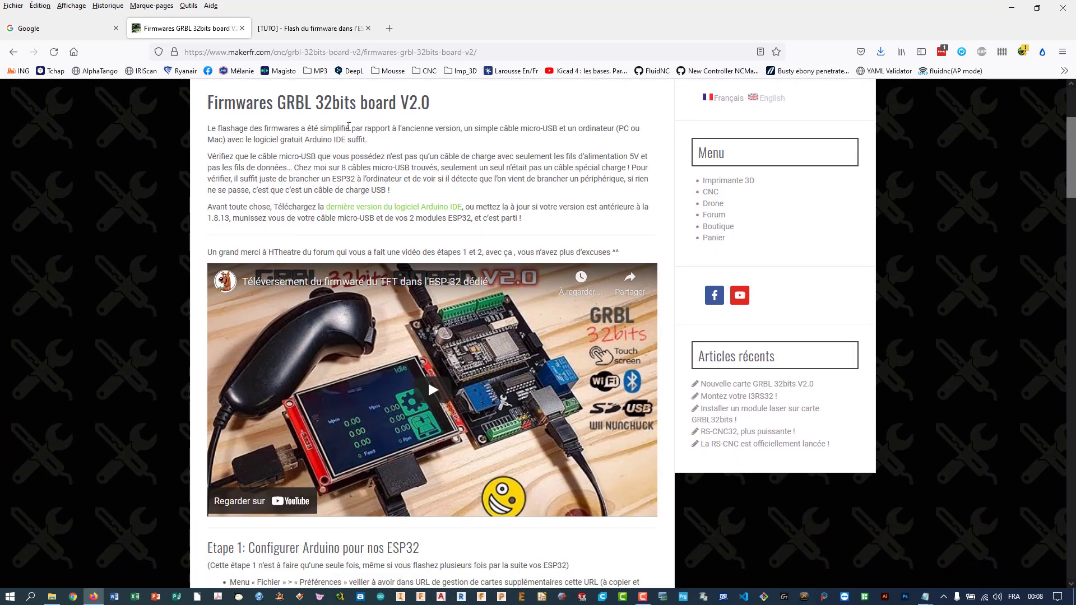
pyautogui.scroll(-1, 402, 246)
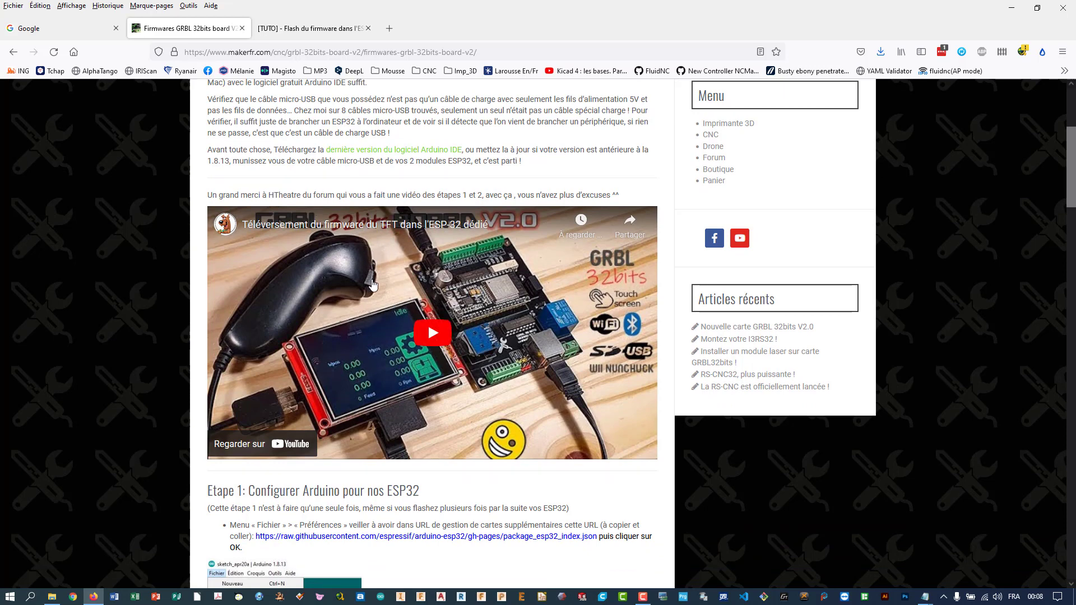
pyautogui.scroll(-5, 386, 289)
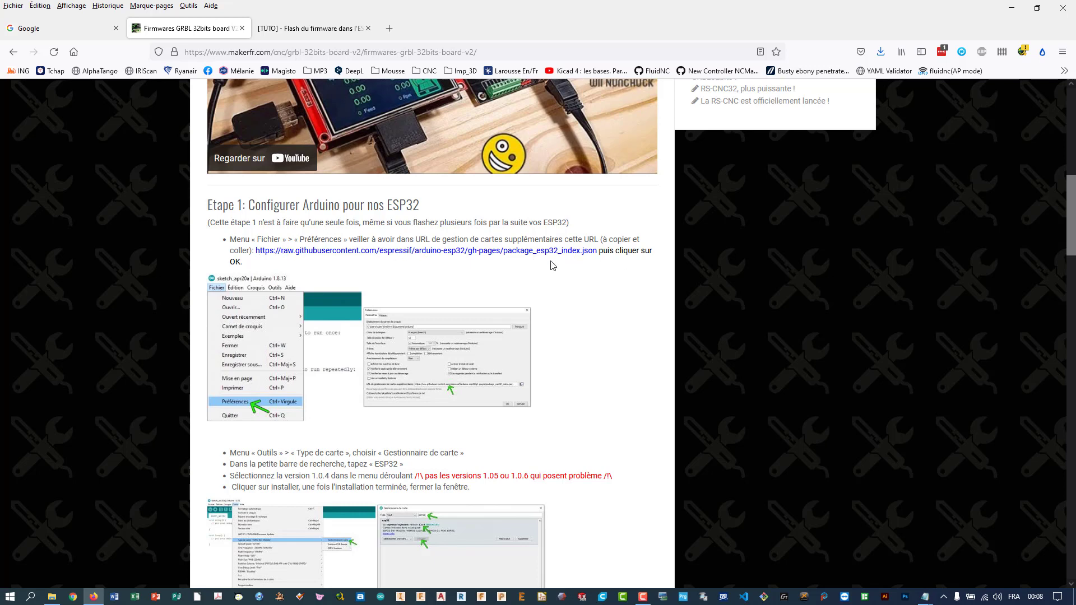
pyautogui.scroll(-2, 426, 309)
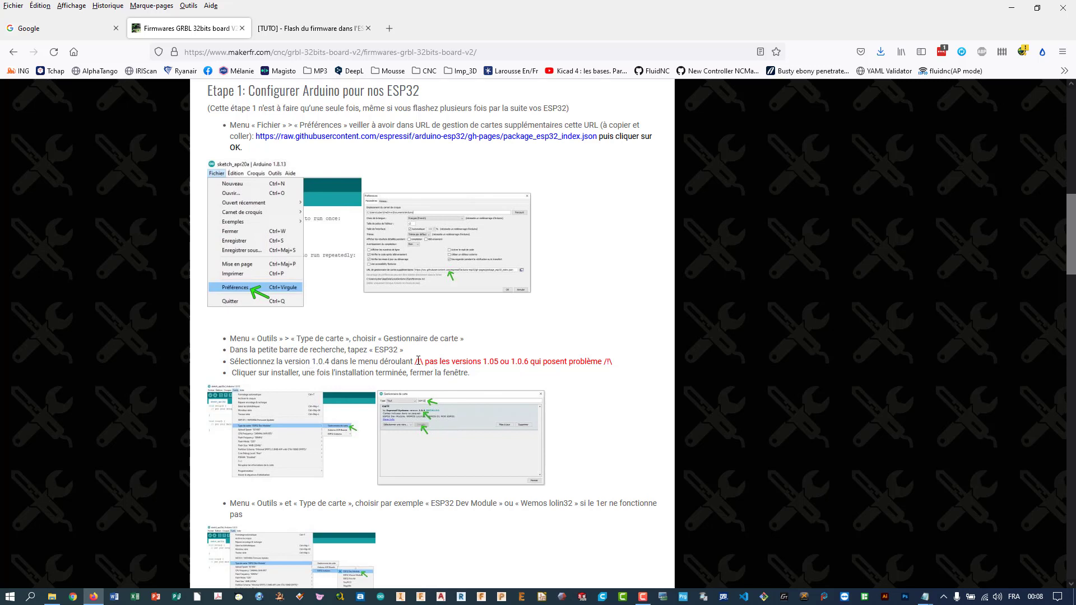
pyautogui.scroll(-6, 353, 333)
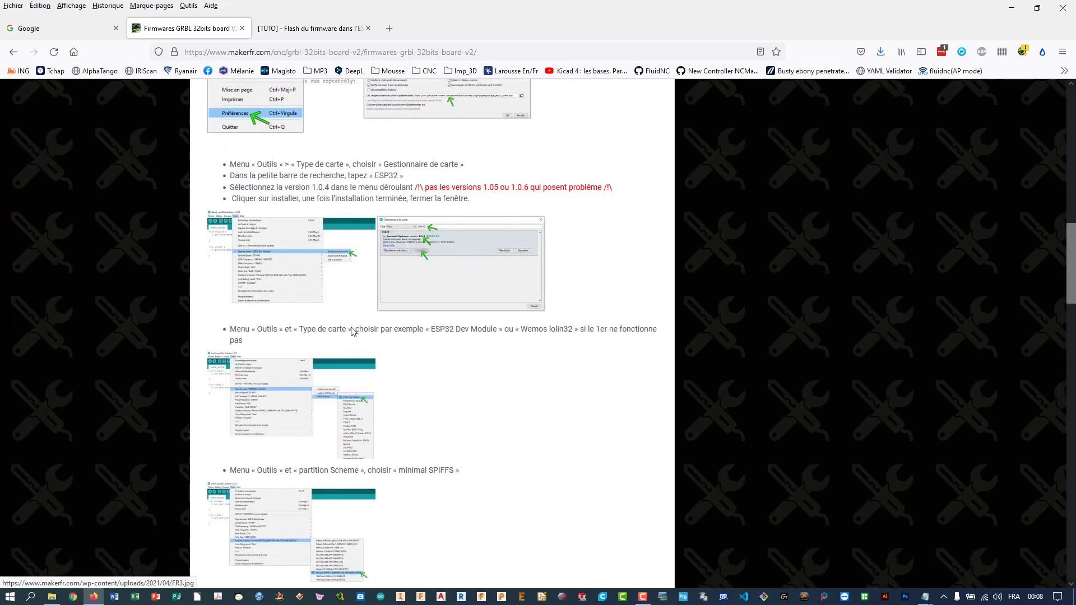
pyautogui.scroll(-3, 352, 332)
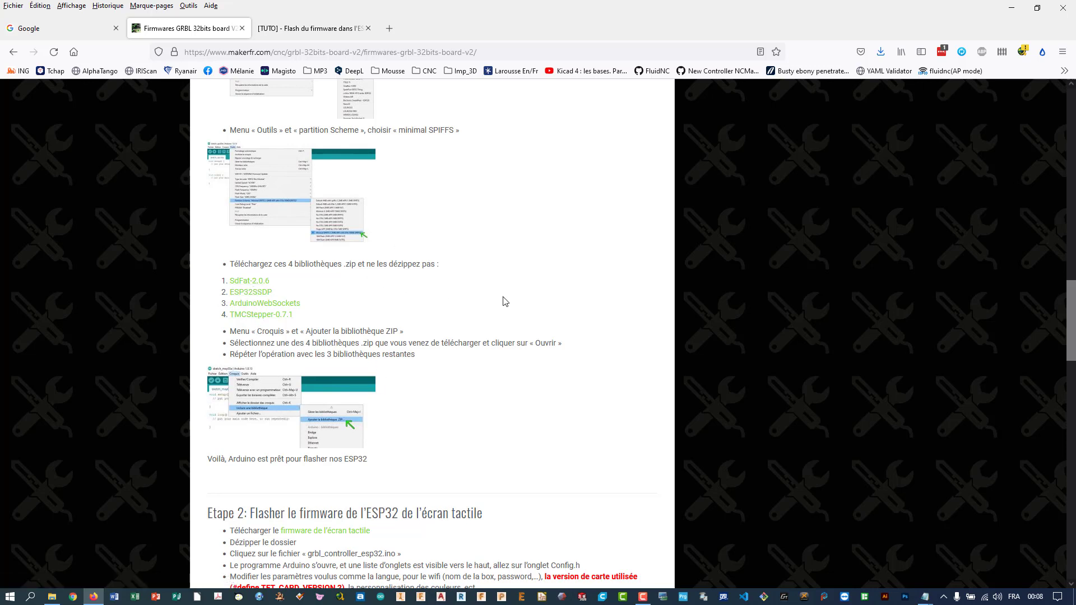
pyautogui.scroll(-2, 510, 298)
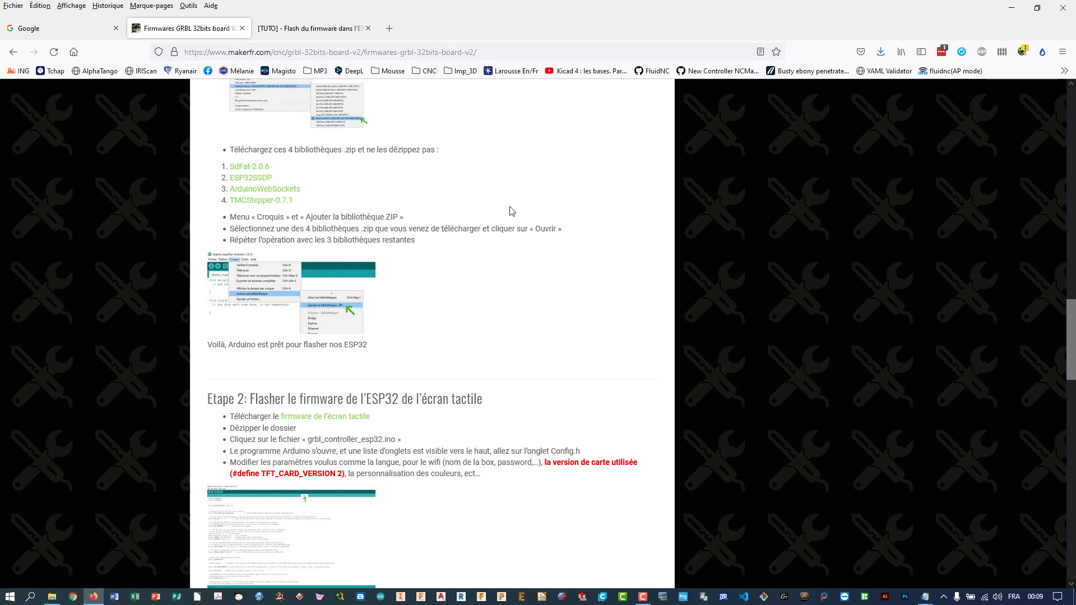
pyautogui.scroll(-2, 512, 212)
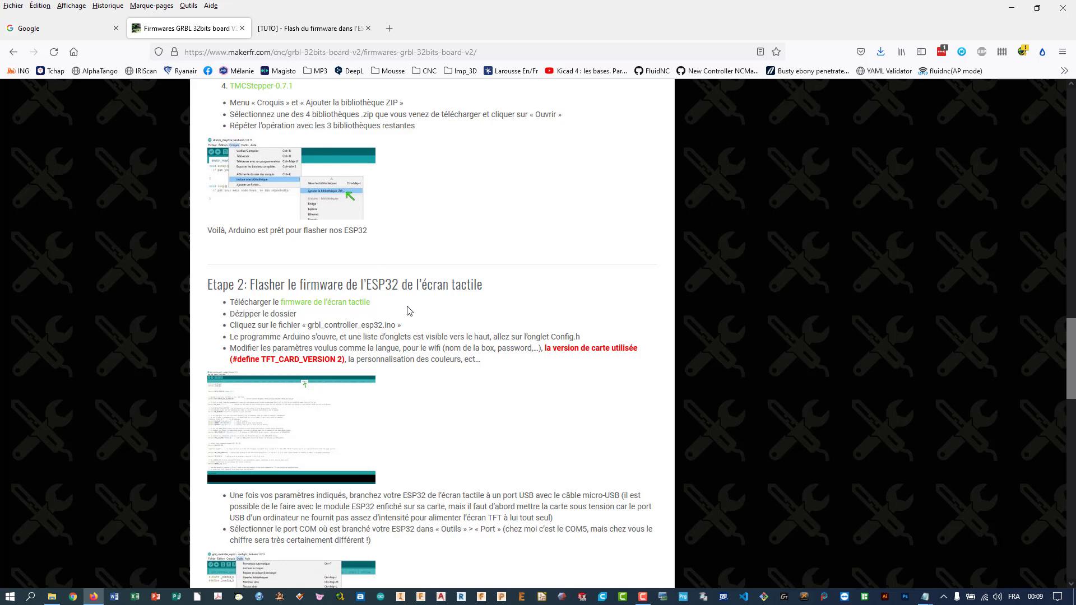
pyautogui.scroll(-8, 408, 311)
pyautogui.scroll(-10, 408, 312)
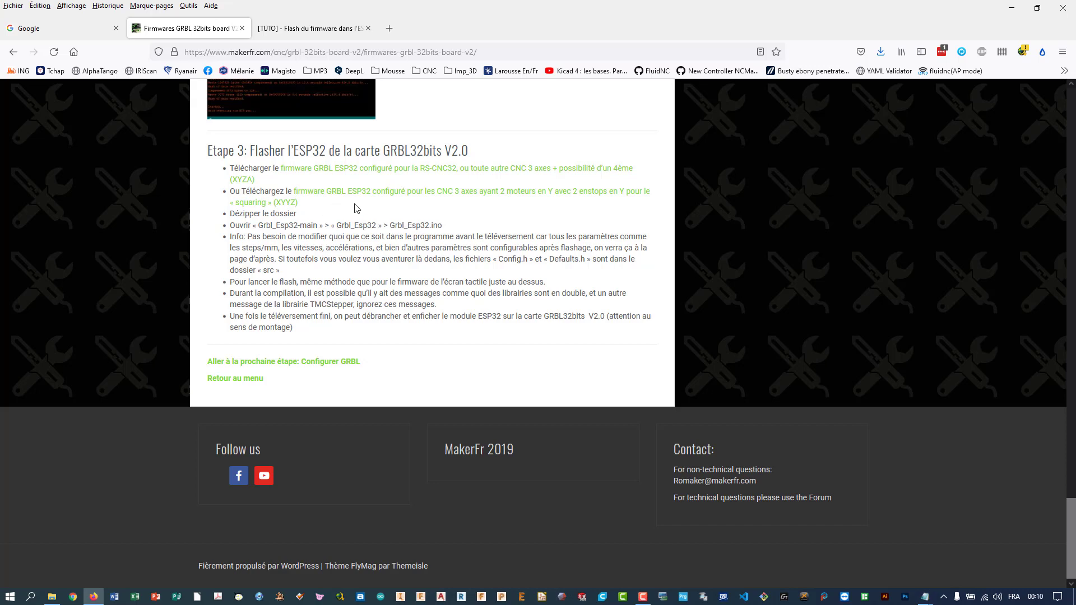
# - Download the XYZA firmware archive GRBL_ESP32_XYZA_020621.zip to the desktop and minimize the browser
pyautogui.click(360, 172)
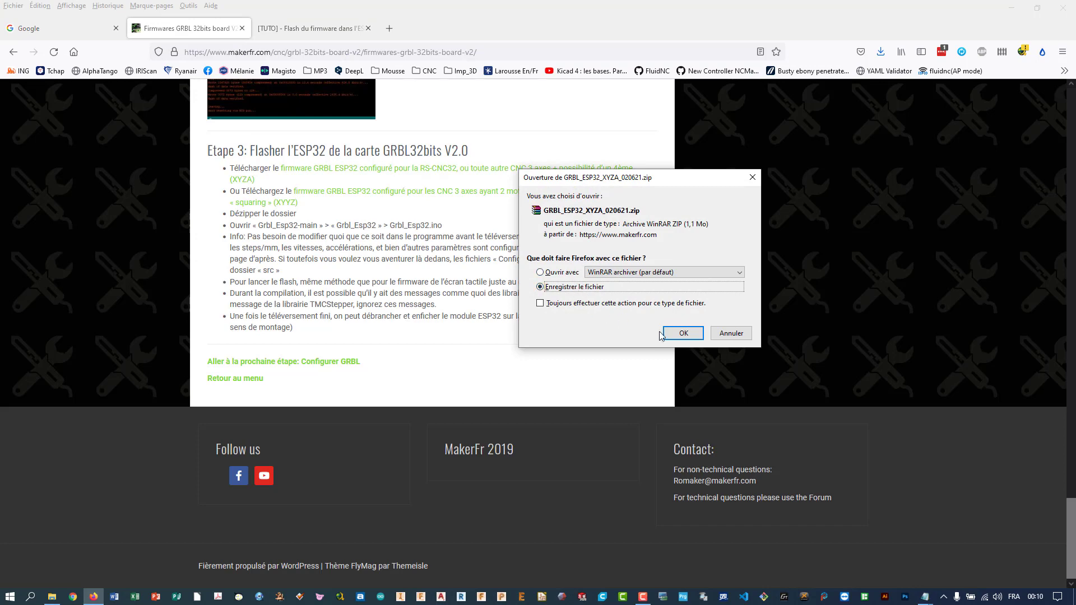
pyautogui.click(676, 336)
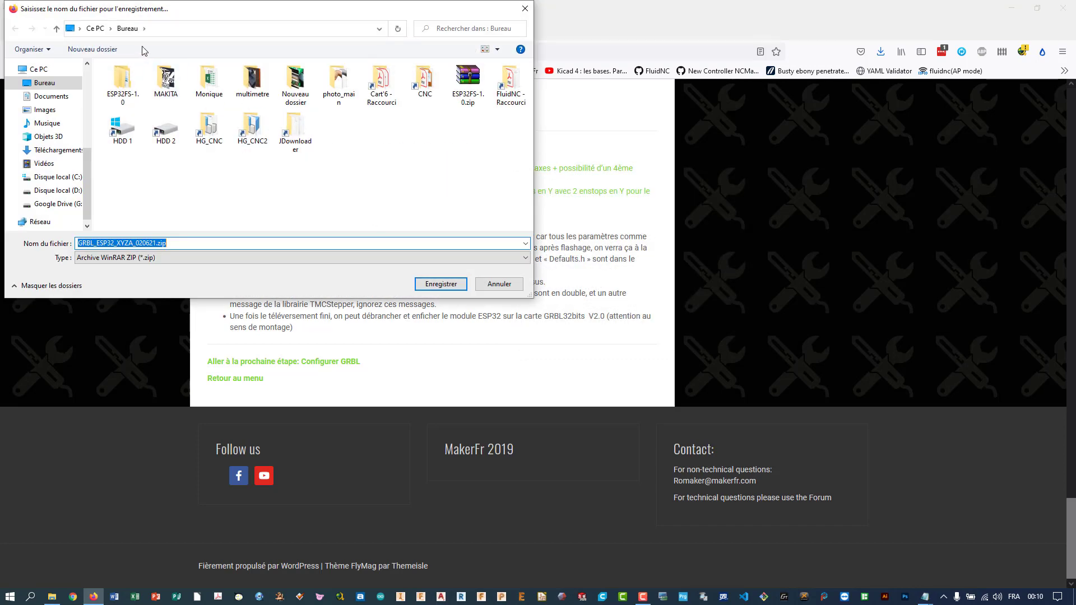
pyautogui.click(441, 284)
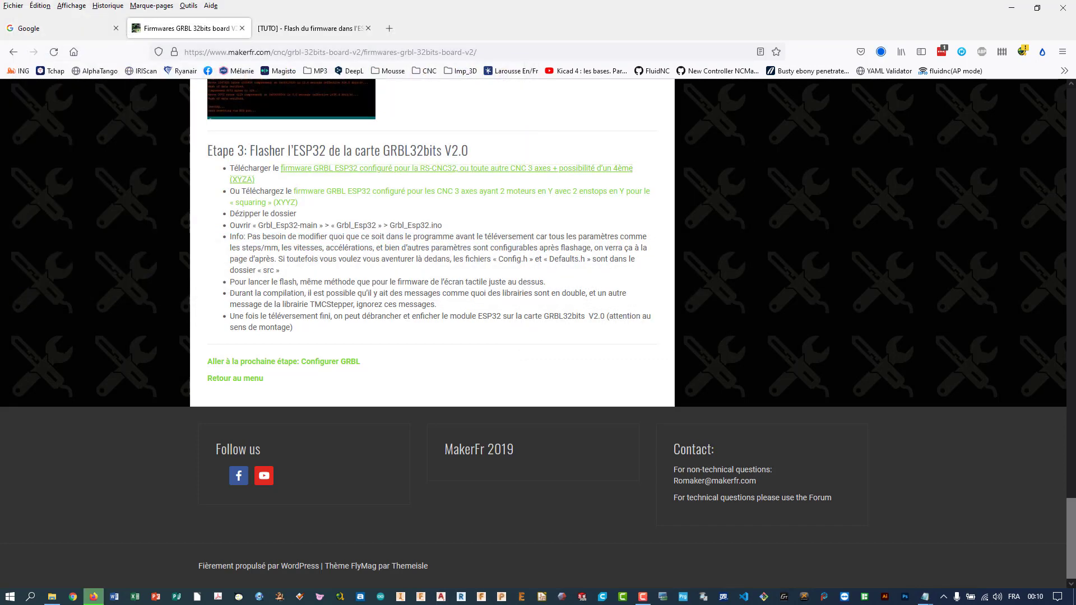
pyautogui.click(1008, 9)
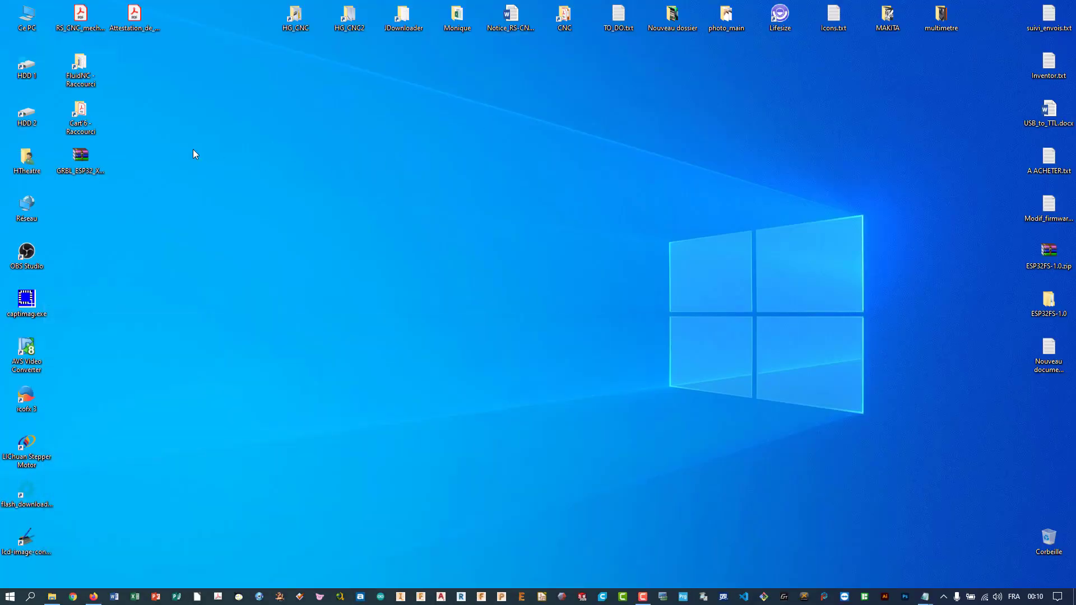
# - Open GRBL_ESP32_XYZA_020621.zip with Windows Explorer and browse through Grbl_Esp32-XYZA and Grbl_Esp32-main to the Grbl_Esp32 folder
pyautogui.rightClick(86, 157)
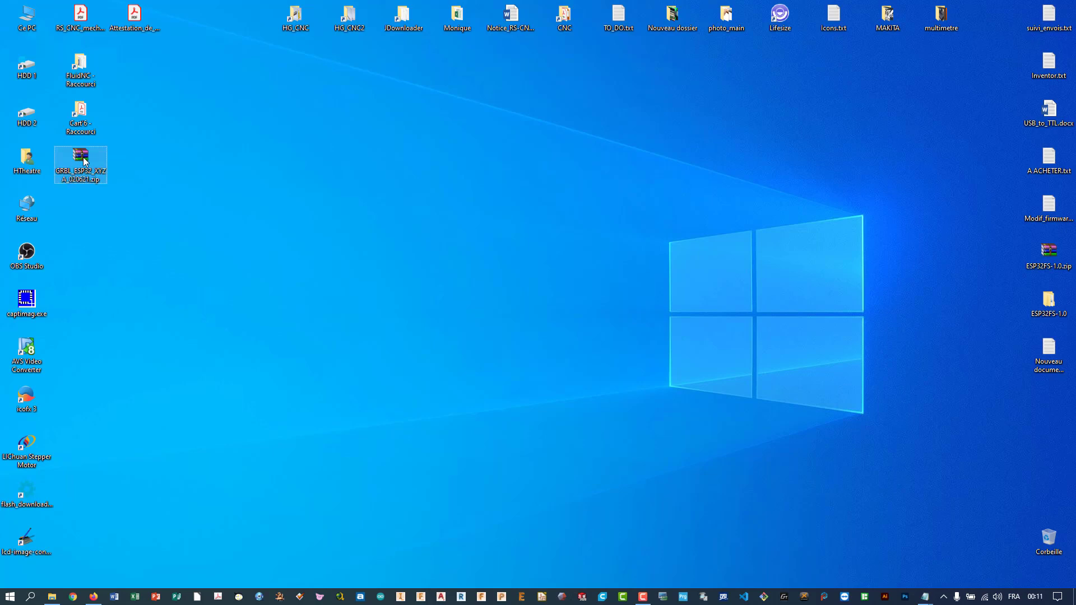
pyautogui.moveTo(147, 289)
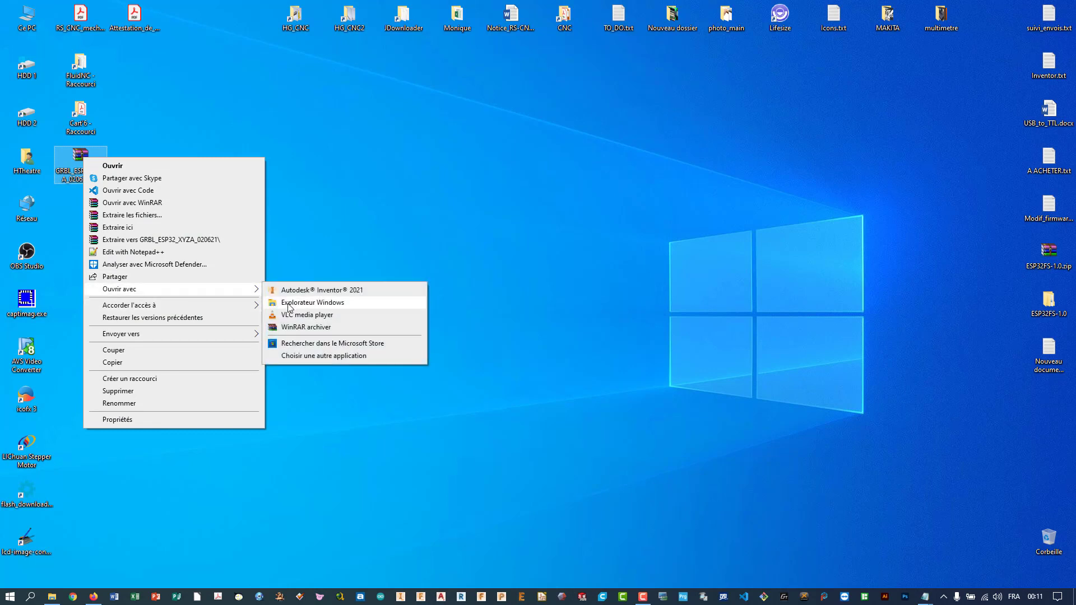
pyautogui.click(289, 304)
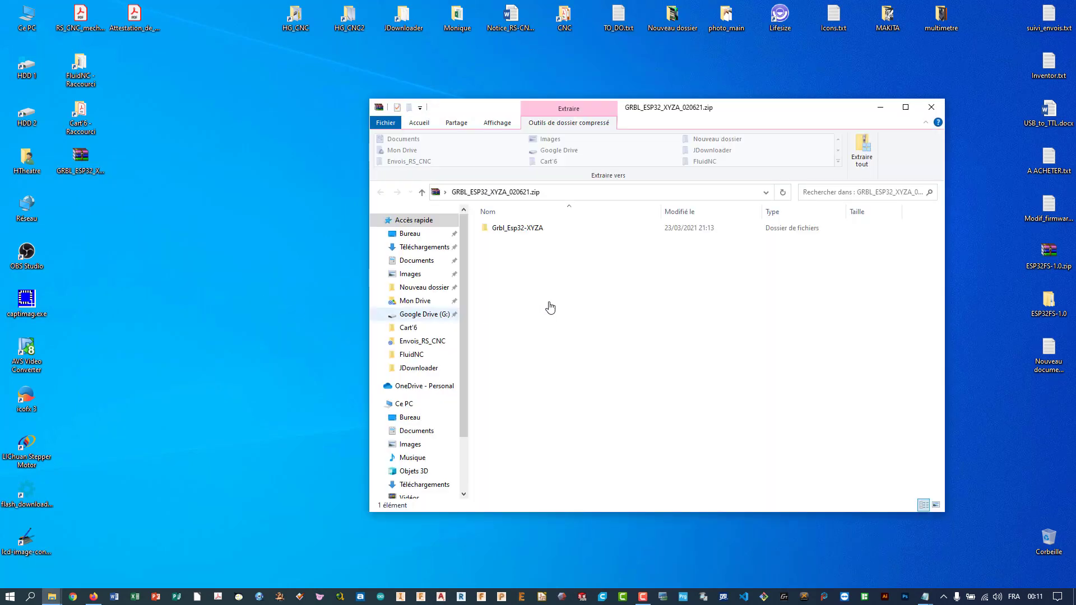
pyautogui.doubleClick(506, 229)
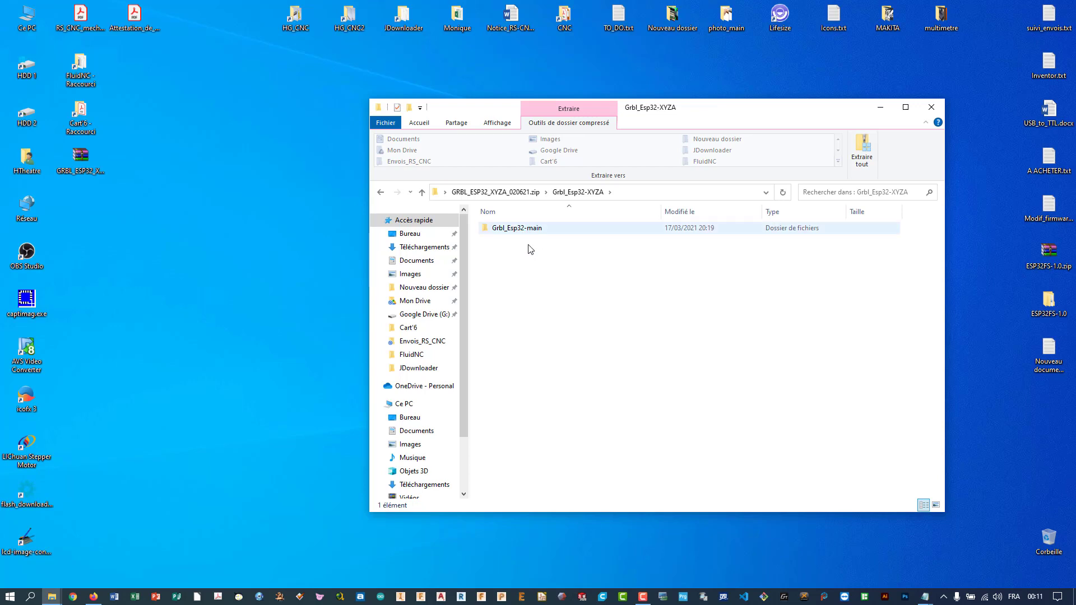
pyautogui.doubleClick(516, 229)
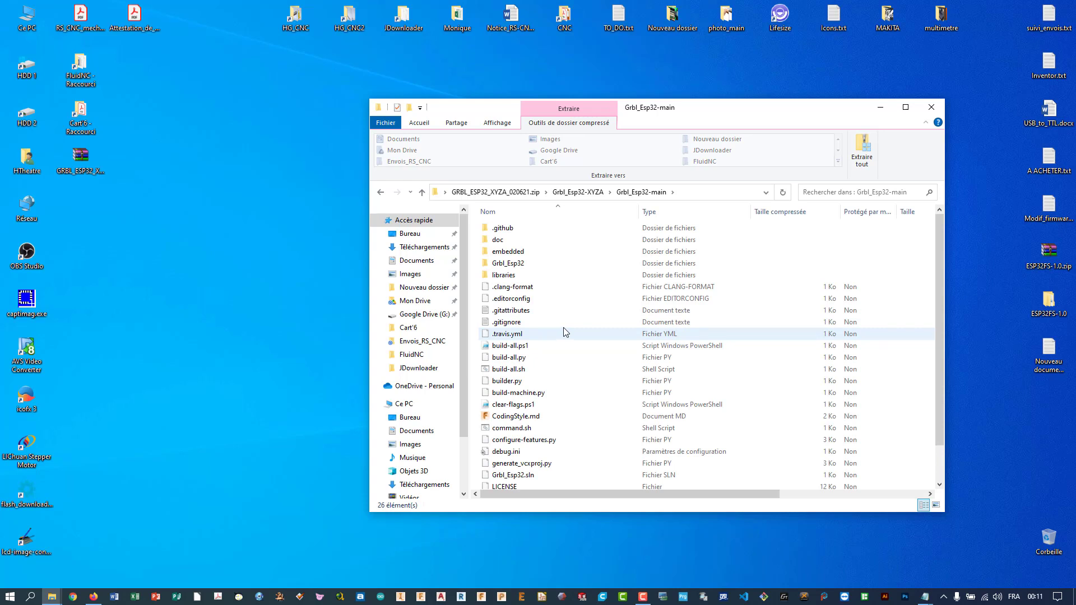
pyautogui.doubleClick(510, 264)
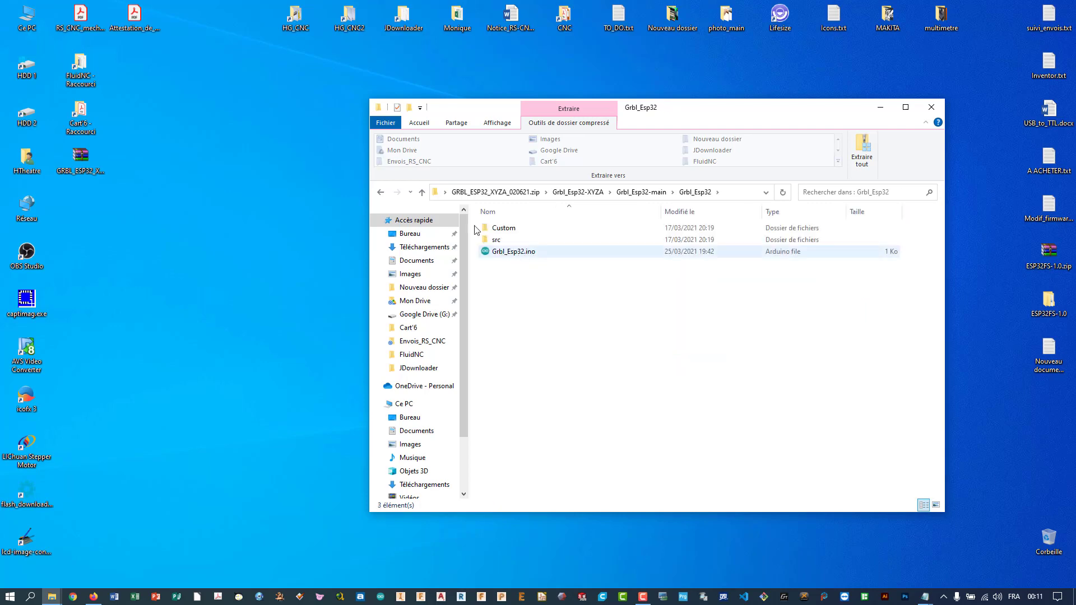
# - Go back to Grbl_Esp32-main, copy its Grbl_Esp32 folder to the desktop and close the archive window
pyautogui.click(420, 192)
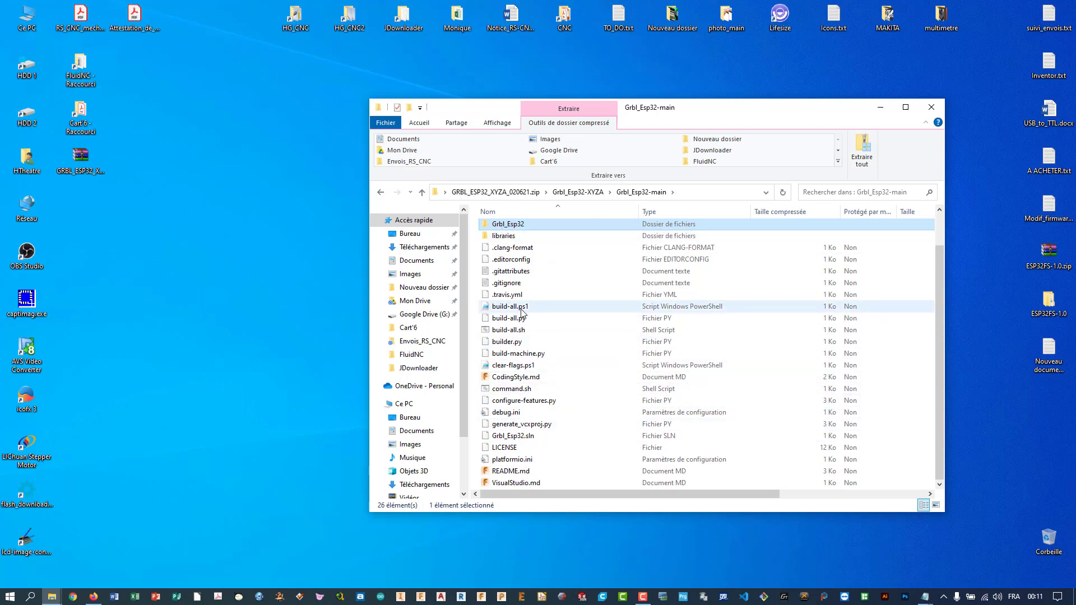
pyautogui.scroll(1, 521, 312)
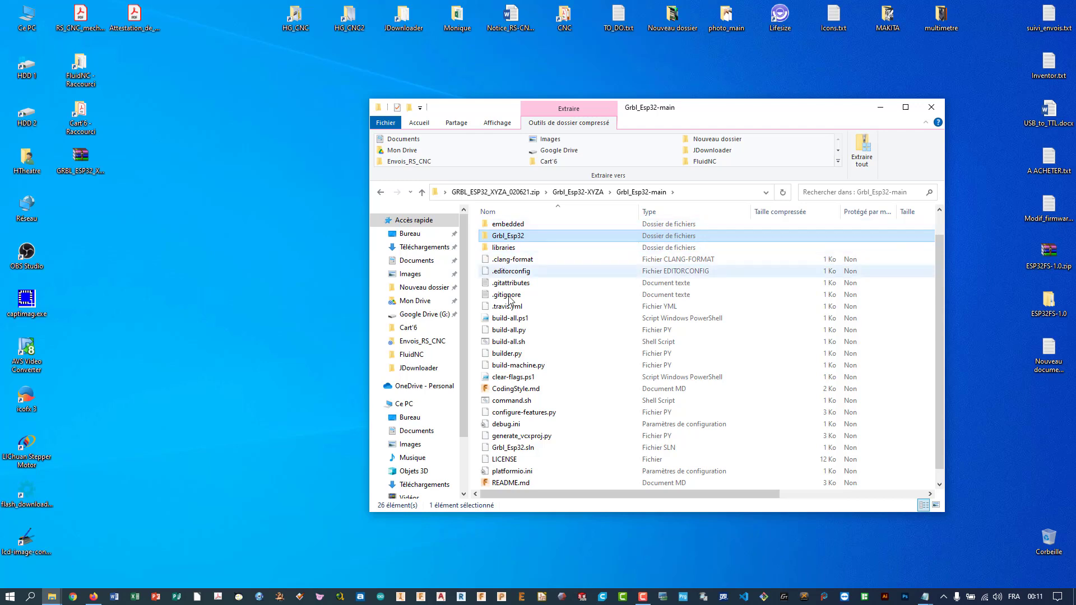
pyautogui.scroll(-1, 517, 353)
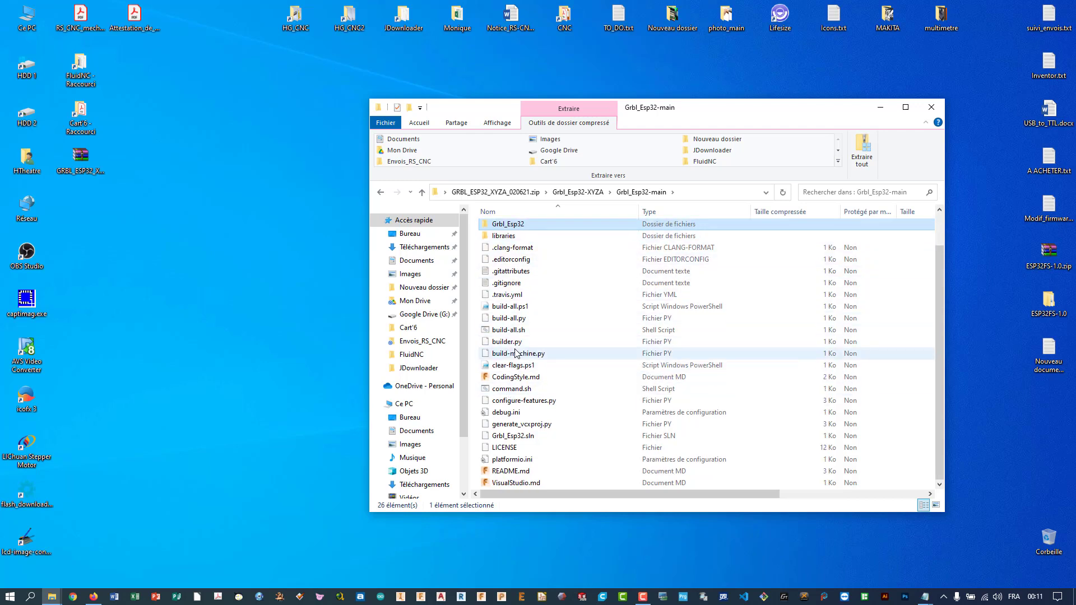
pyautogui.scroll(1, 516, 353)
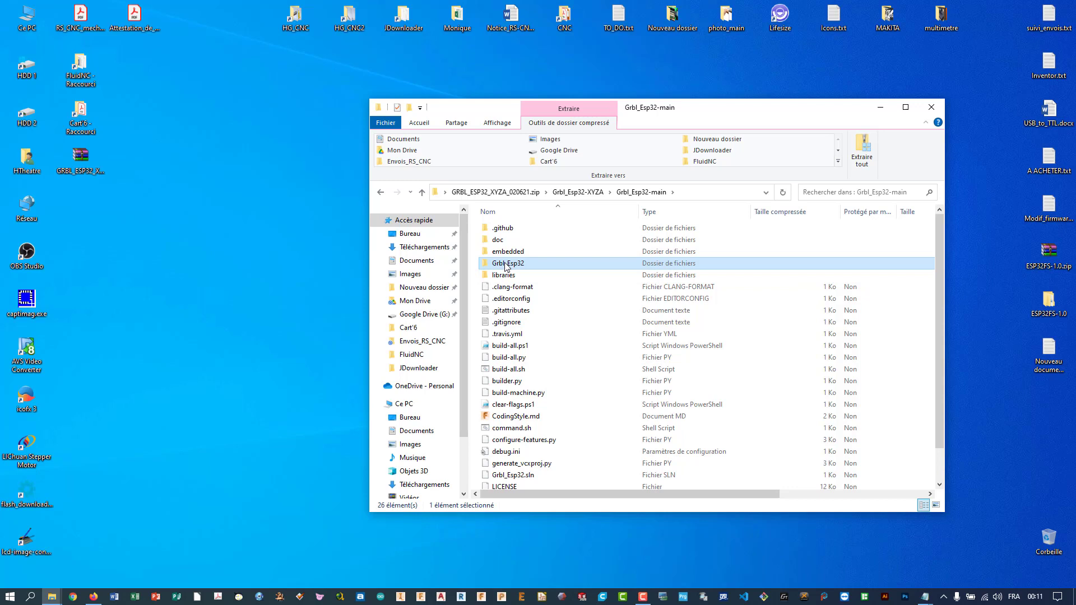
pyautogui.moveTo(506, 266); pyautogui.dragTo(80, 225)
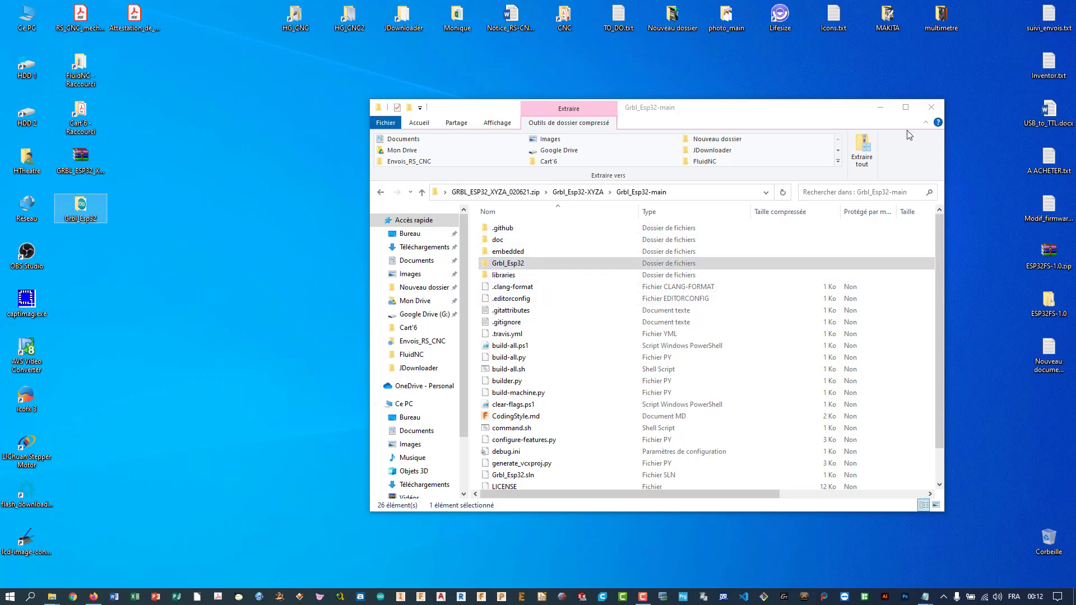
pyautogui.click(940, 108)
pyautogui.click(940, 109)
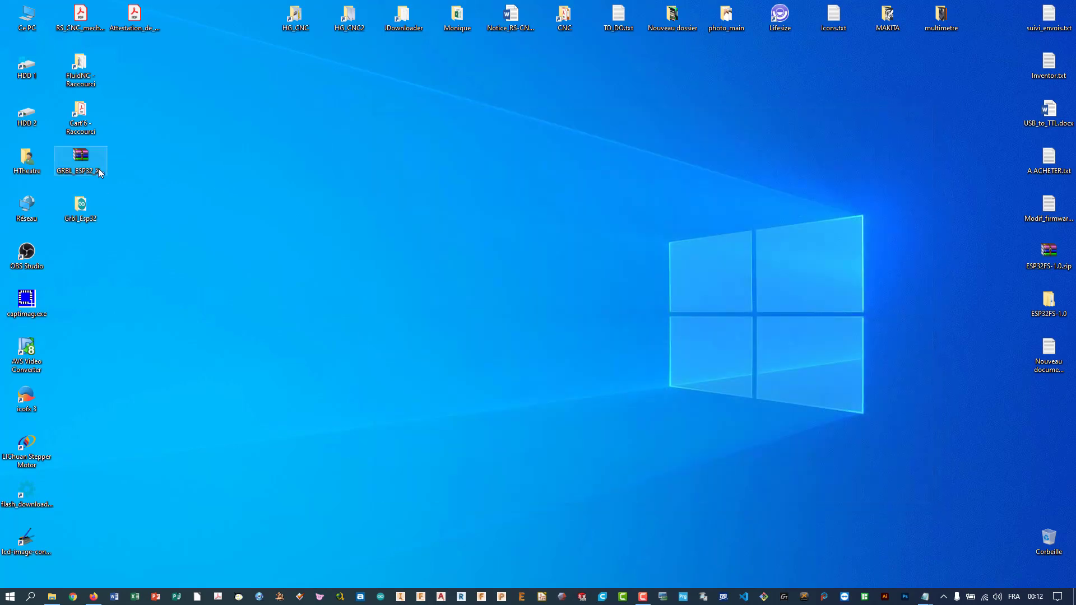
# - Delete the GRBL_ESP32_XYZA_020621 archive from the desktop, move the Grbl_Esp32 folder into its place and empty the recycle bin
pyautogui.rightClick(82, 160)
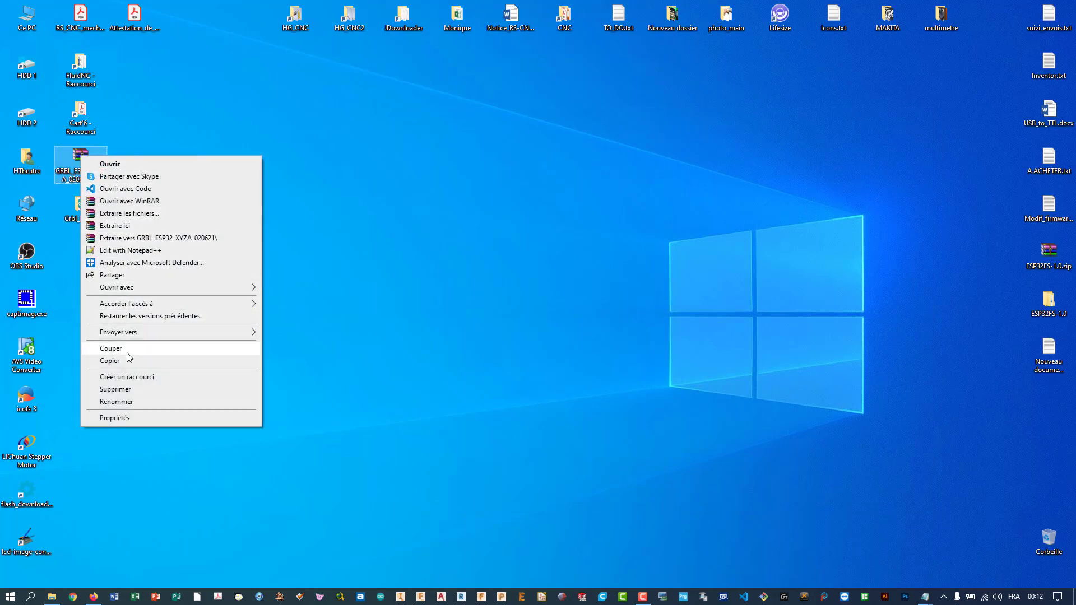
pyautogui.click(131, 390)
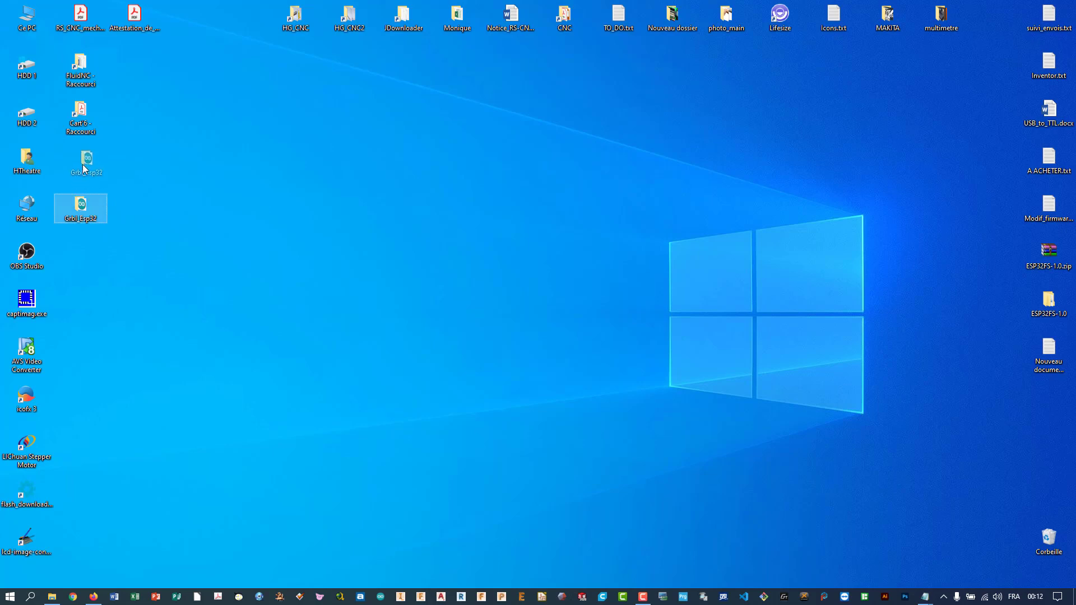
pyautogui.rightClick(1038, 546)
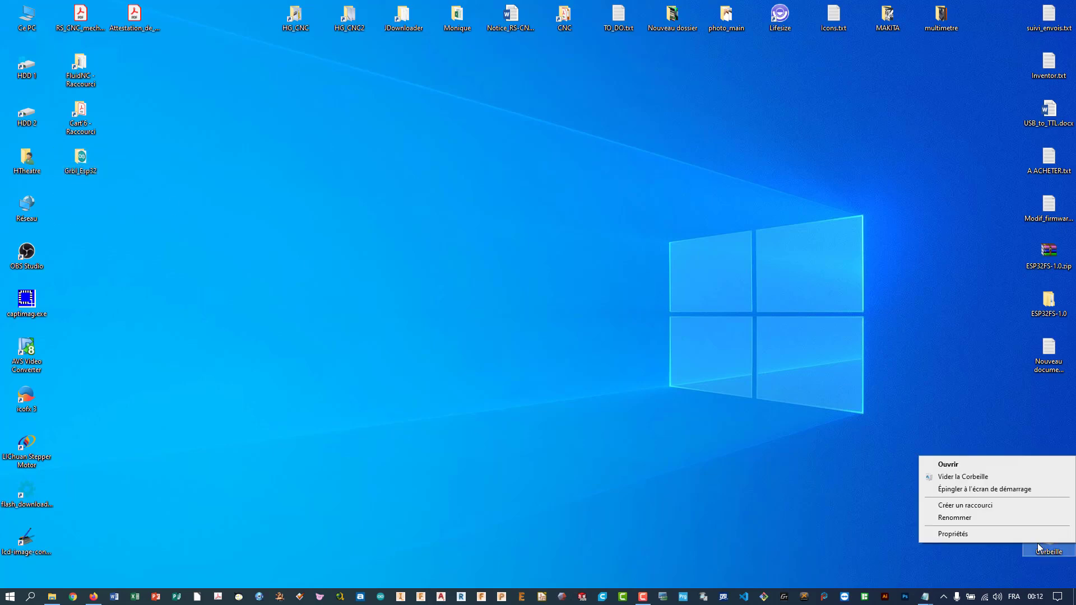
pyautogui.click(958, 477)
pyautogui.click(579, 343)
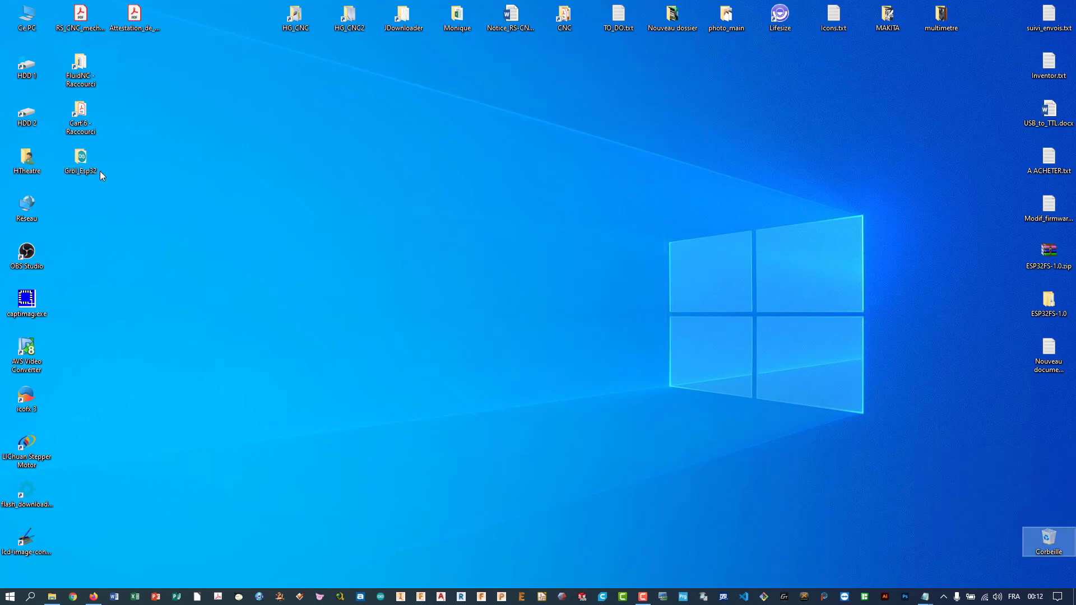
# - Open Grbl_Esp32.ino from the desktop's Grbl_Esp32 folder in the Arduino IDE and minimize the folder window
pyautogui.doubleClick(80, 161)
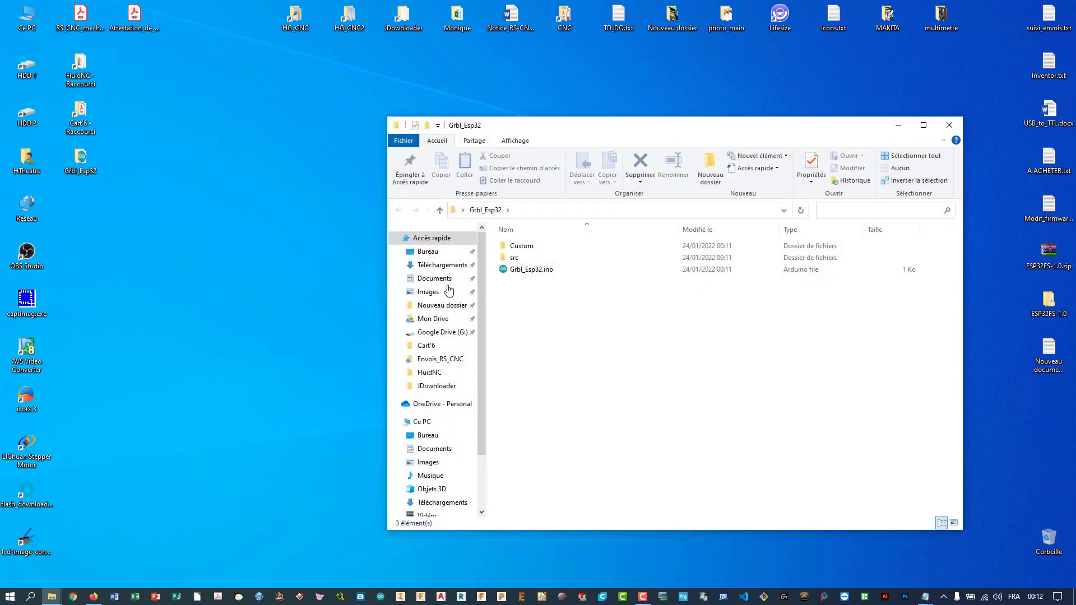
pyautogui.doubleClick(531, 272)
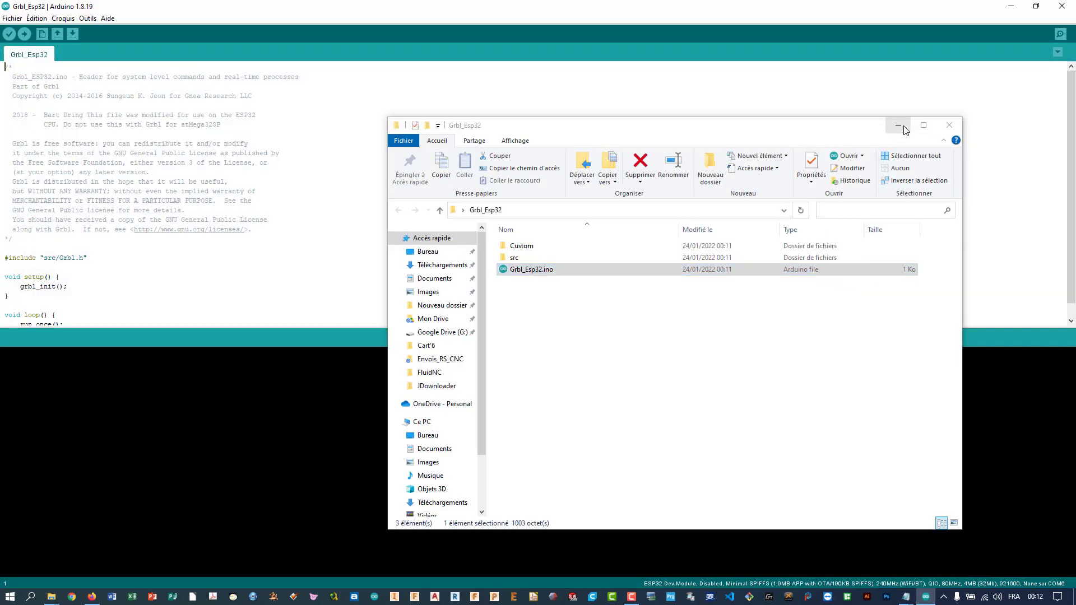
pyautogui.click(898, 125)
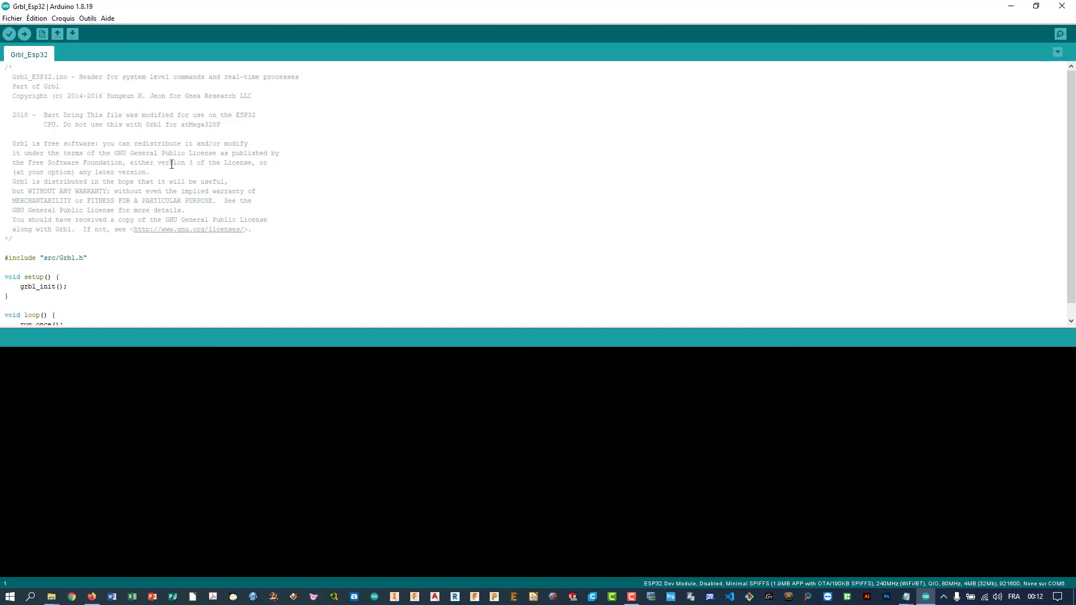
# - Switch to Firefox to review the firmware page's instructions for the ESP32 board package and board type, and return to Arduino
pyautogui.click(91, 596)
pyautogui.scroll(20, 452, 269)
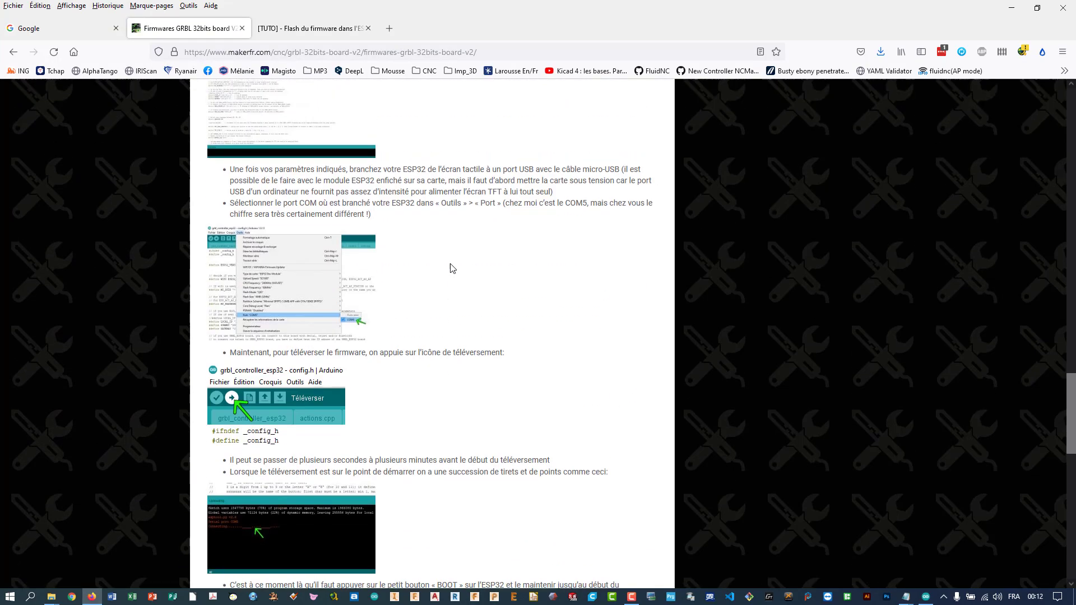
pyautogui.scroll(5, 452, 268)
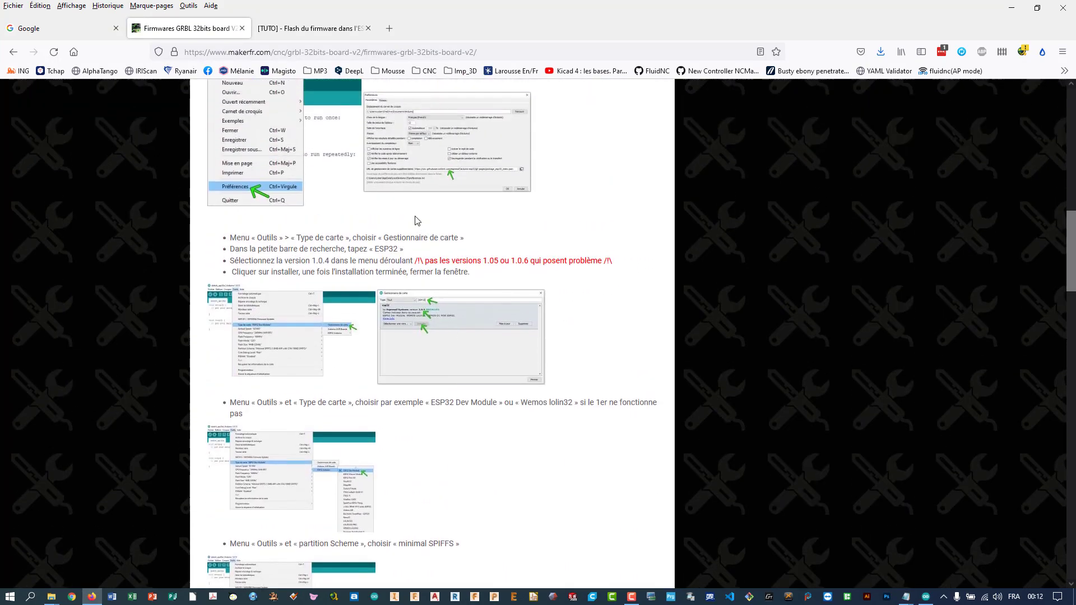
pyautogui.click(1011, 9)
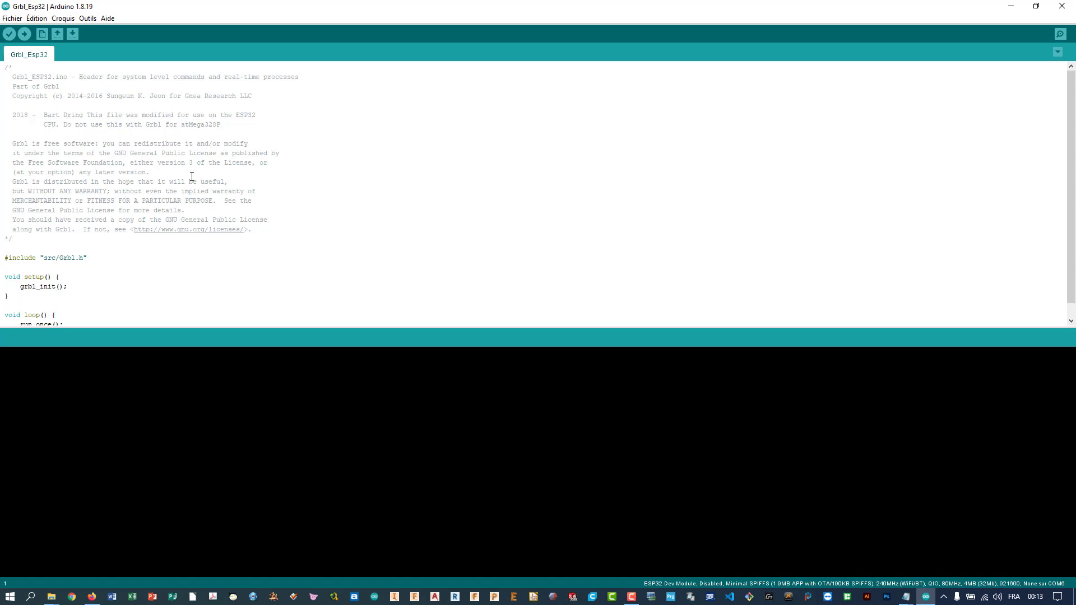
# - Open the Arduino library manager and filter the list to installed libraries
pyautogui.click(61, 20)
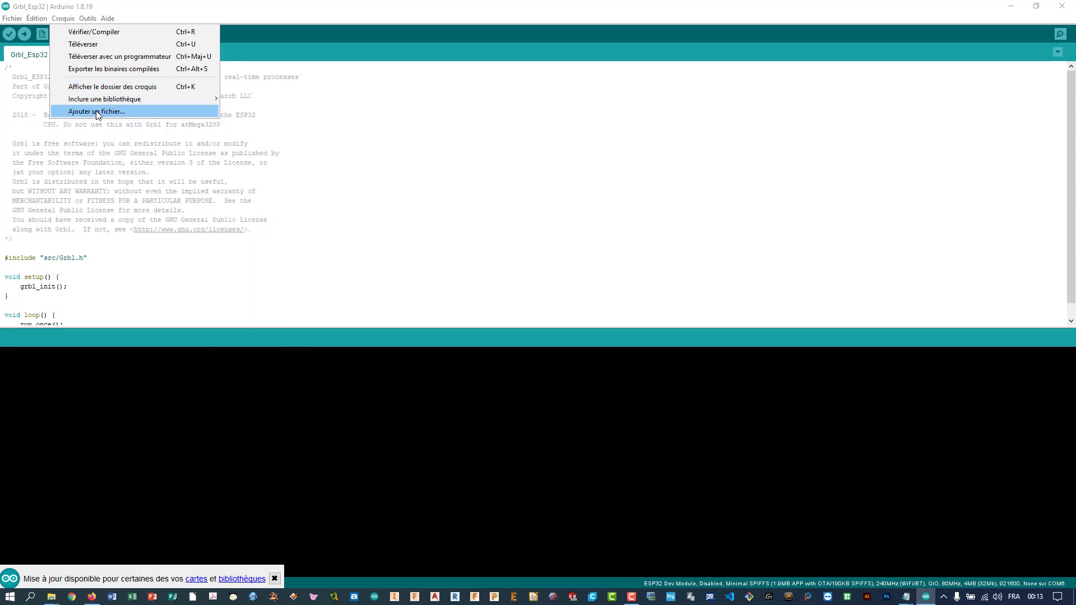
pyautogui.moveTo(120, 99)
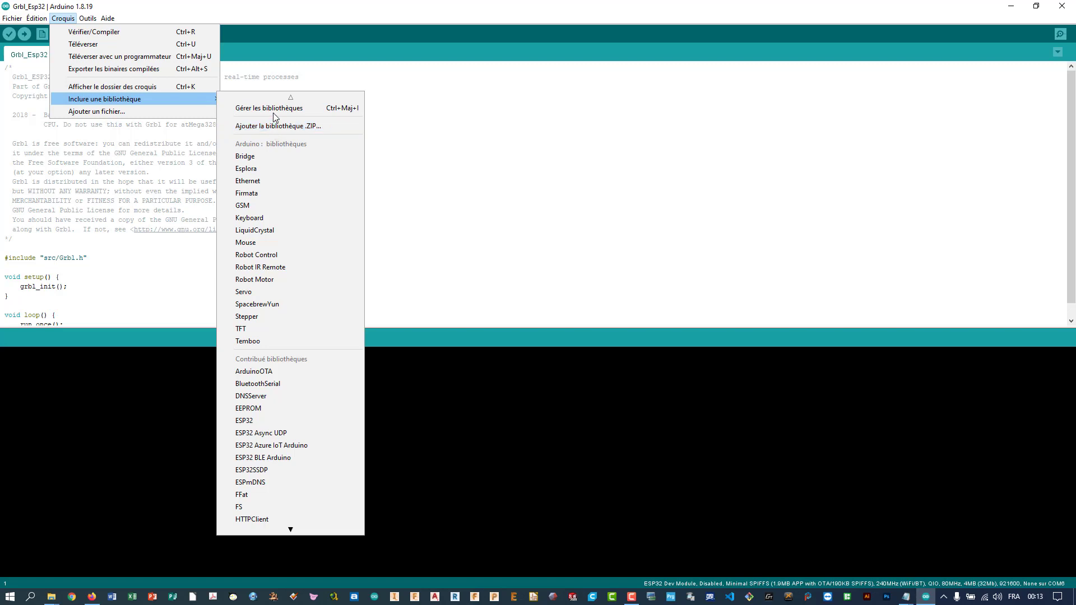
pyautogui.click(274, 110)
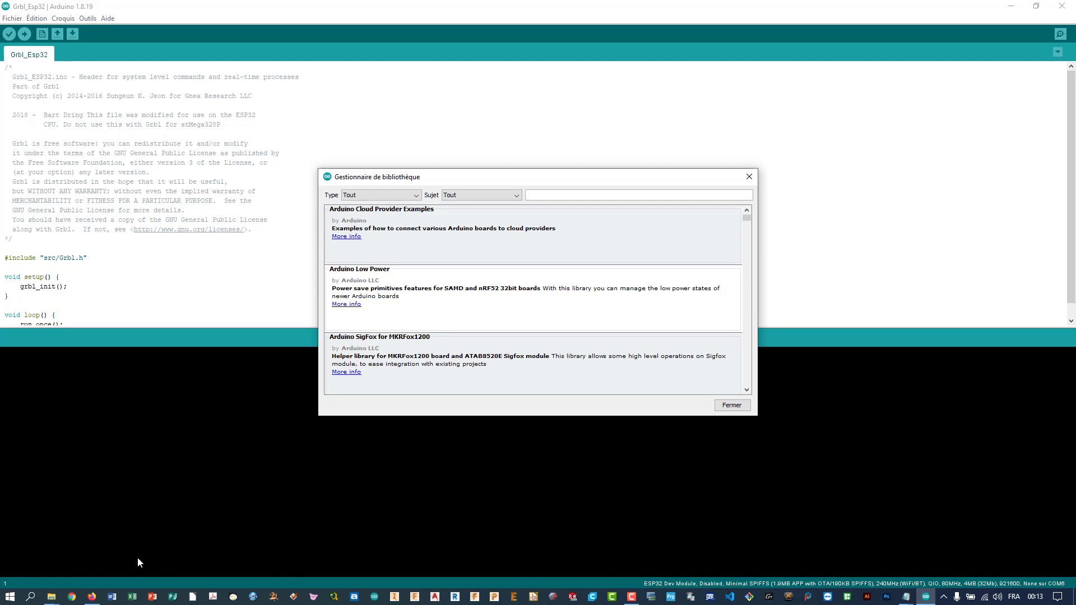
pyautogui.moveTo(568, 330)
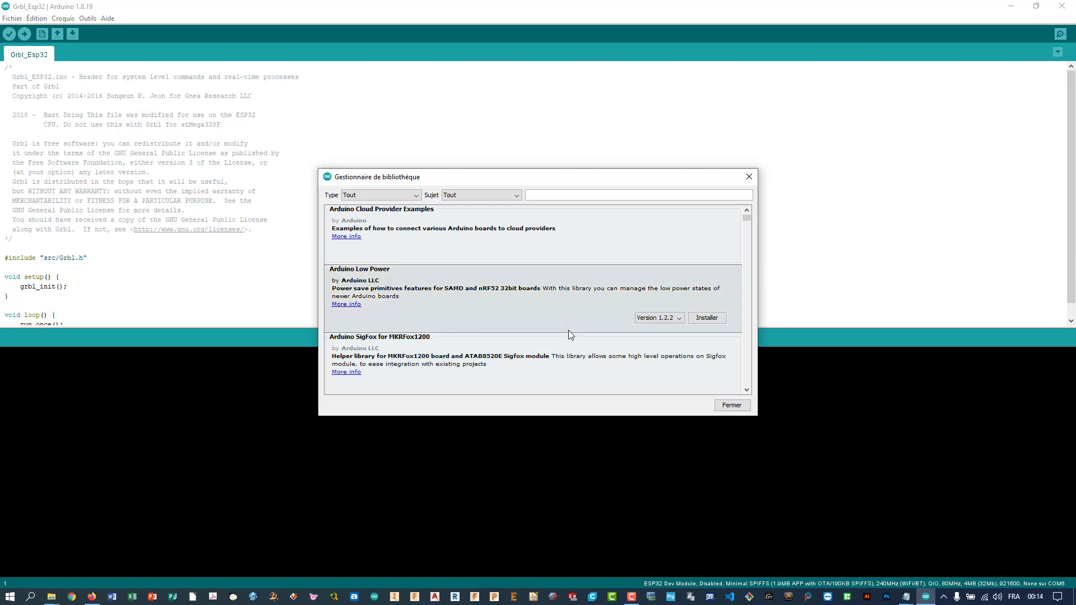
pyautogui.moveTo(457, 244)
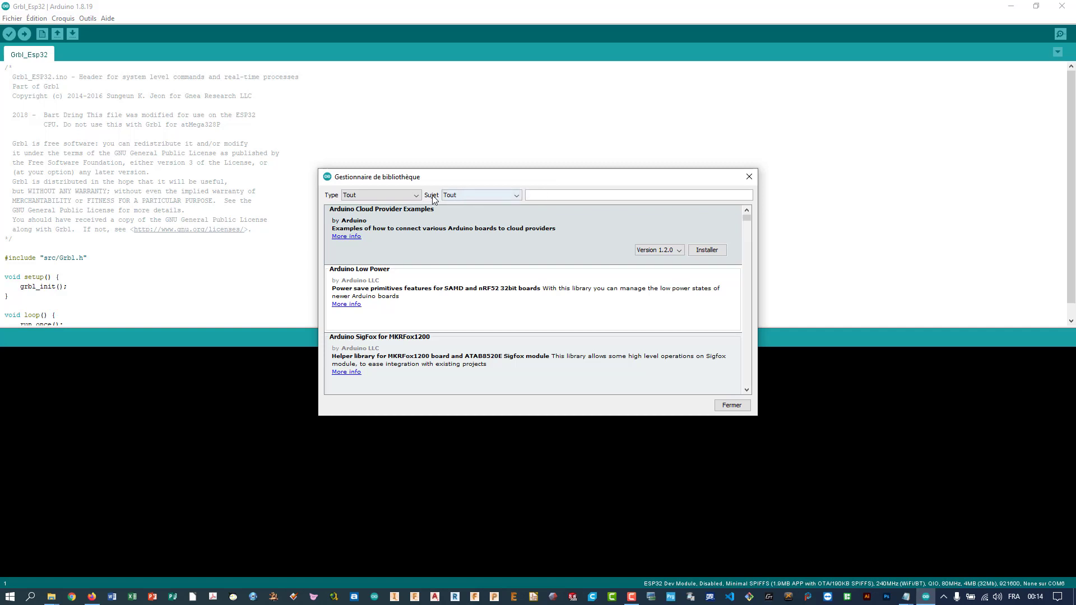
pyautogui.click(415, 196)
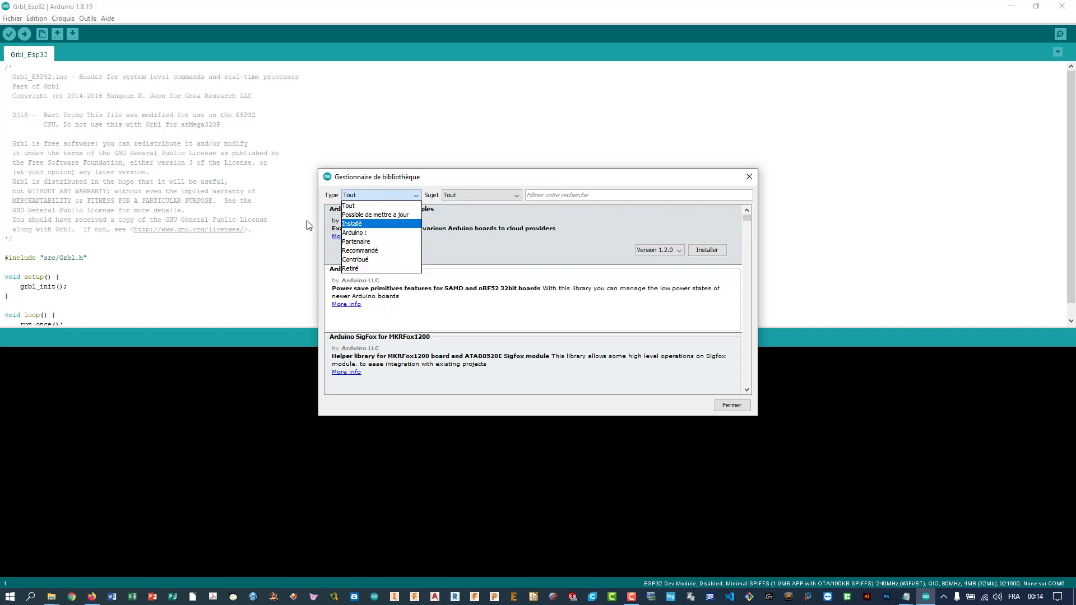
pyautogui.click(359, 224)
# - Search the library manager for SdFat and find its entry to check the library's version
pyautogui.click(552, 198)
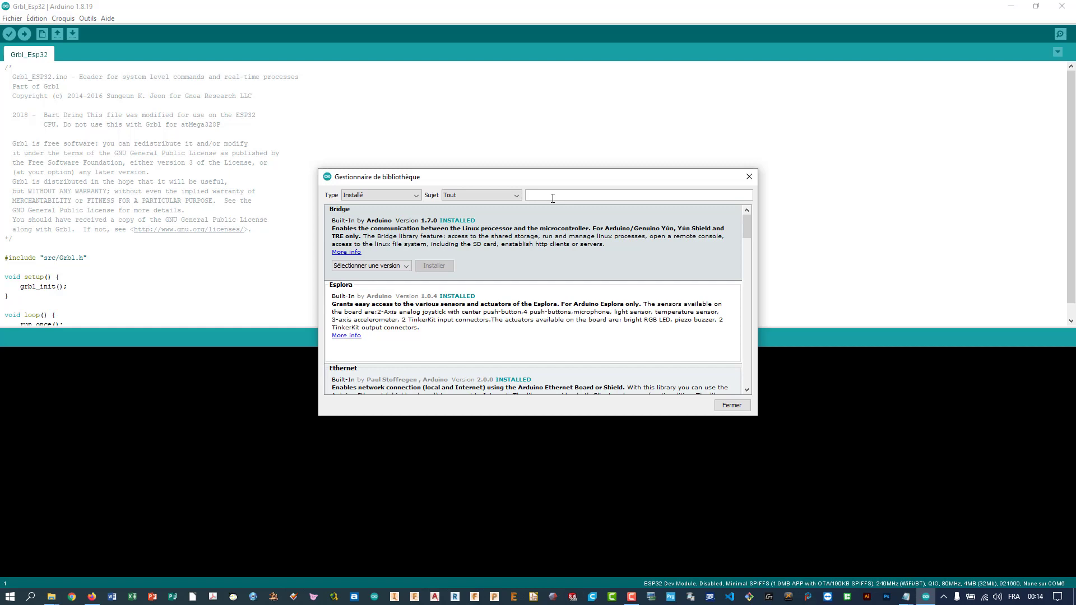
pyautogui.write('tmc')
pyautogui.press('BackSpace')
pyautogui.press('BackSpace')
pyautogui.press('BackSpace')
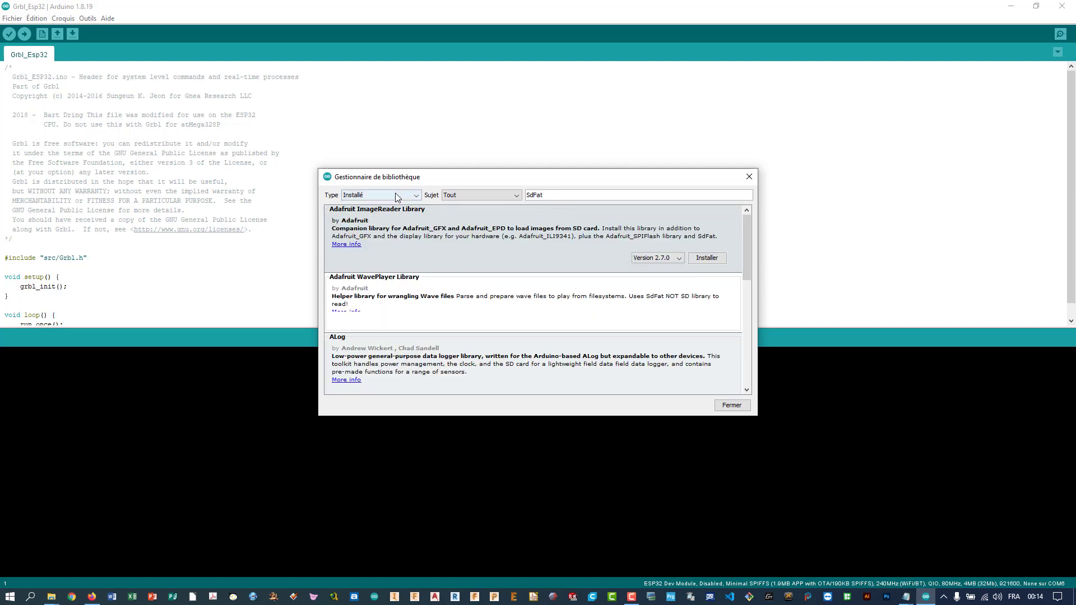
pyautogui.moveTo(746, 240); pyautogui.dragTo(744, 280)
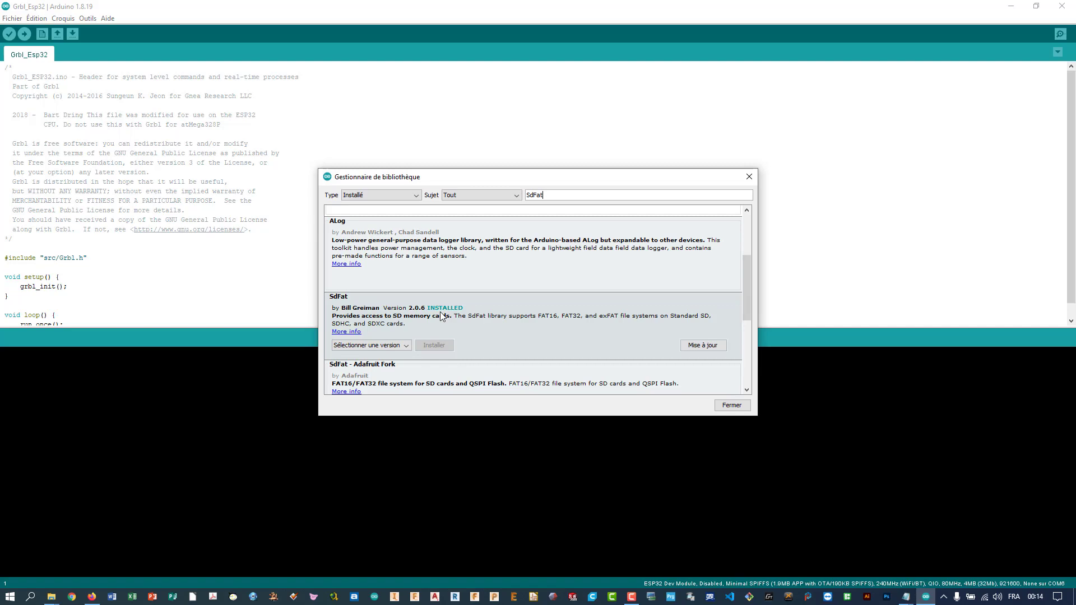
# - Copy the name TMCStepper from the firmware page's list of required libraries and search the library manager for it
pyautogui.click(92, 598)
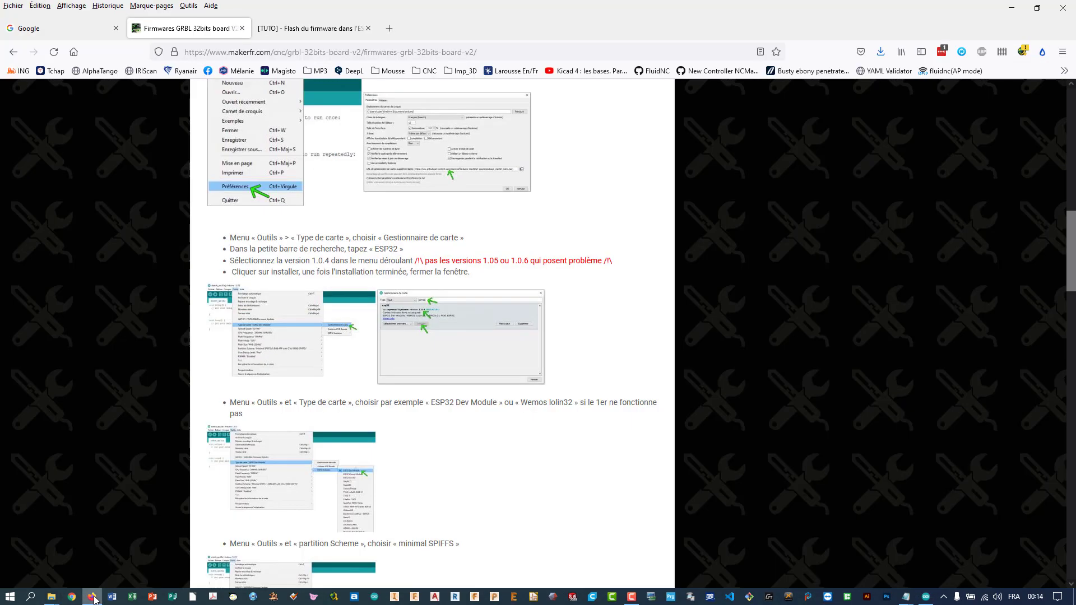
pyautogui.scroll(5, 359, 283)
pyautogui.scroll(-4, 358, 283)
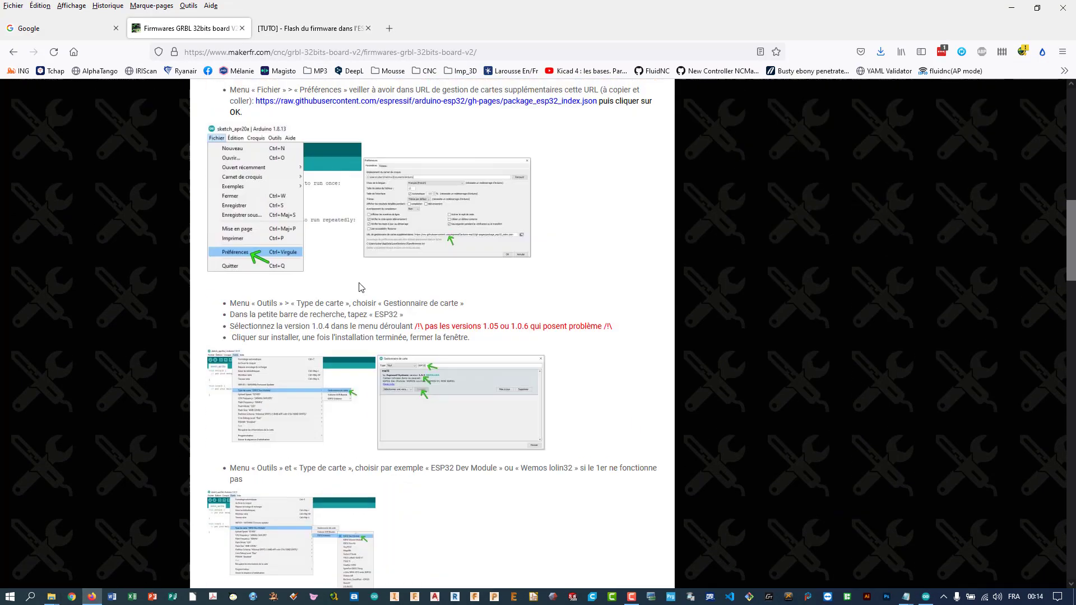
pyautogui.scroll(-10, 360, 287)
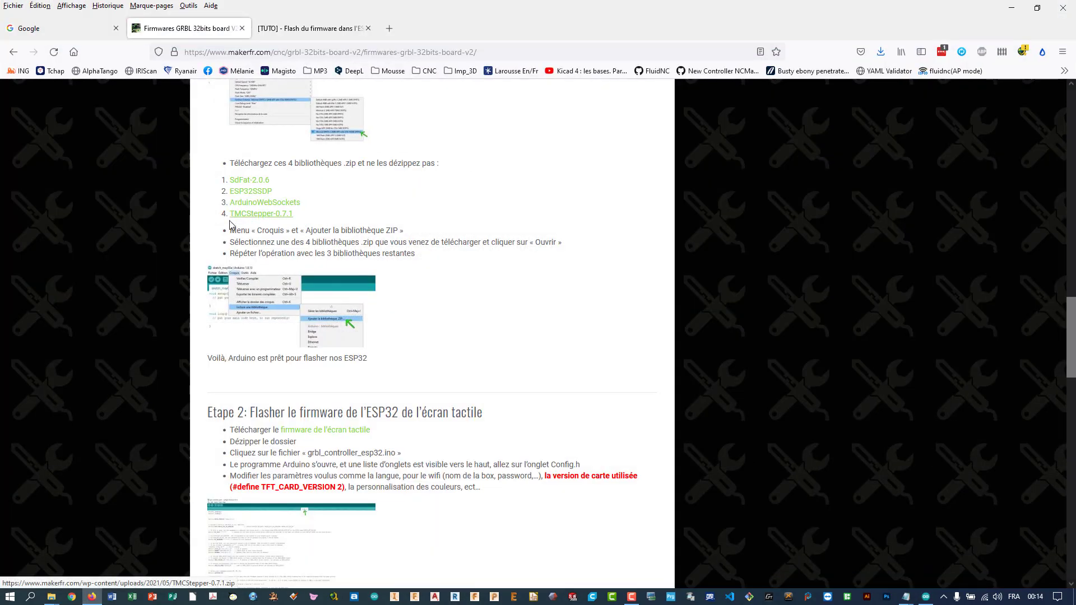
pyautogui.moveTo(228, 223); pyautogui.dragTo(275, 223)
pyautogui.hotkey('ctrl', 'c')
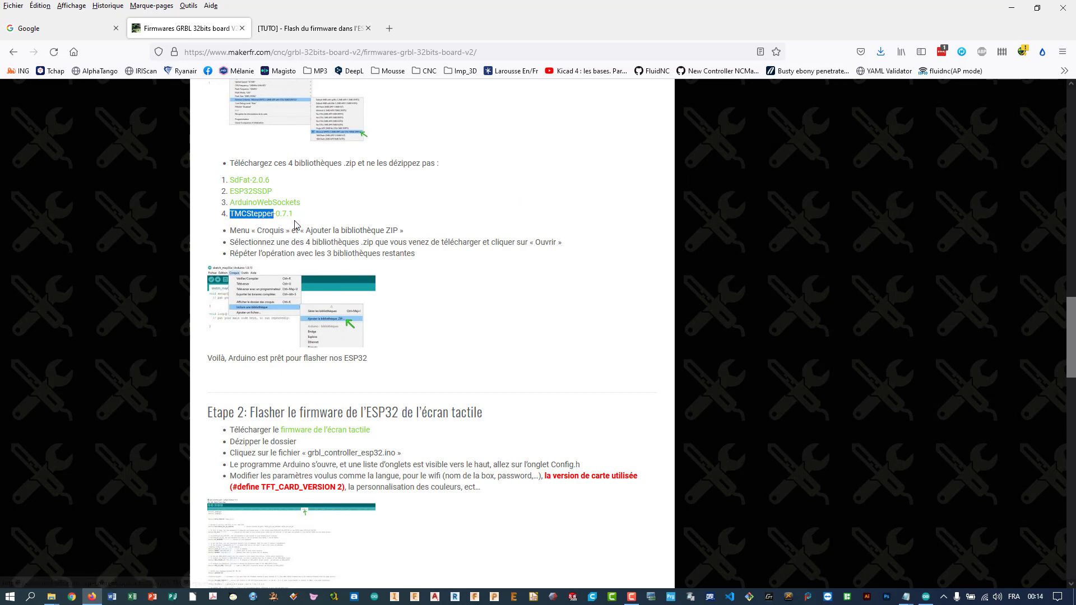
pyautogui.click(1015, 9)
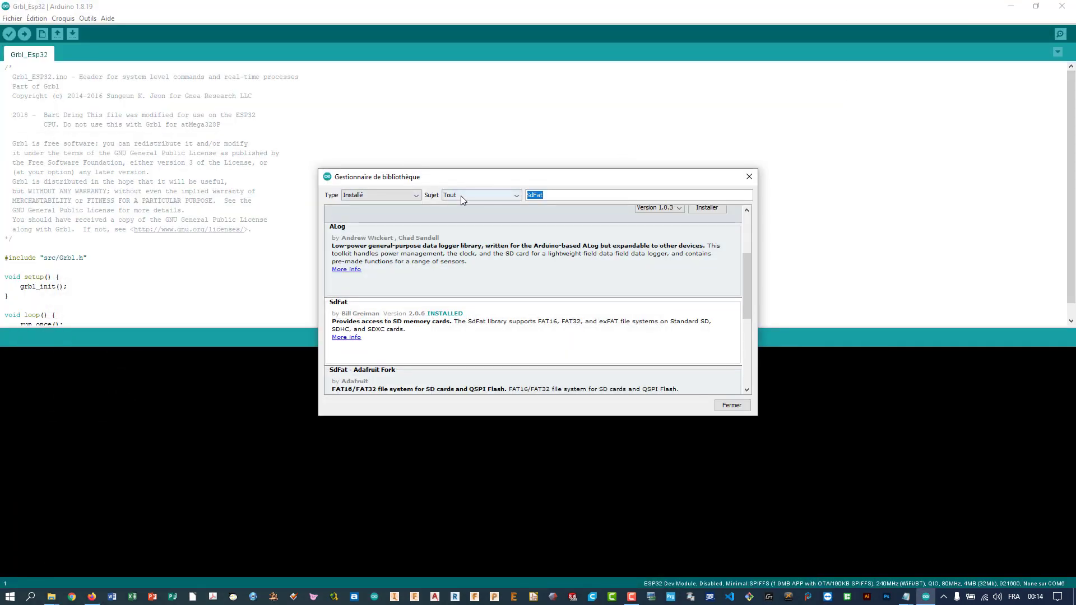
pyautogui.hotkey('ctrl', 'v')
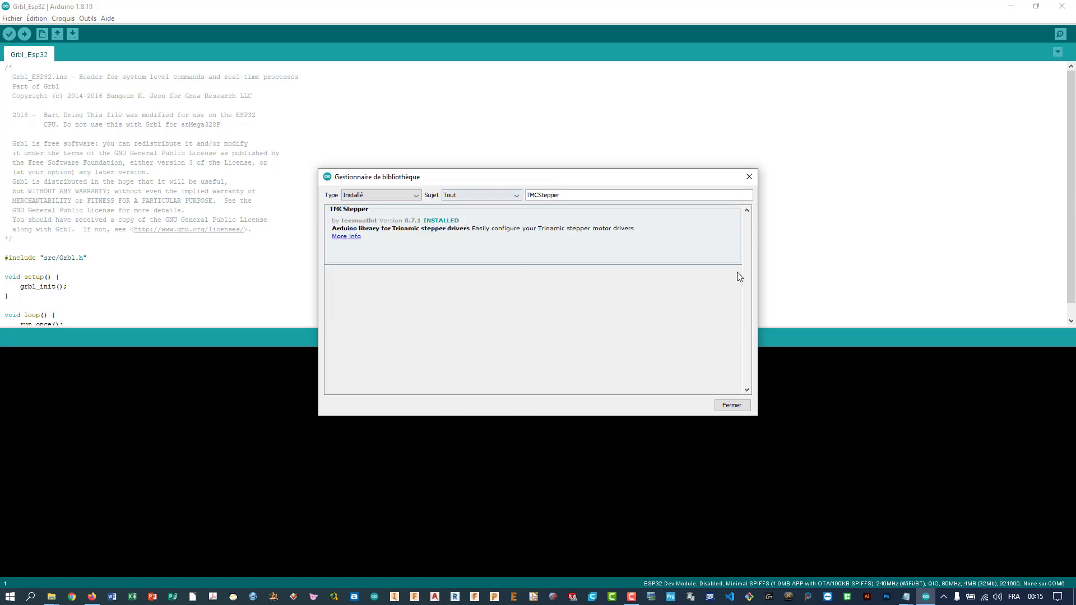
# - Browse TMCStepper's available versions, choosing 0.7.0 without installing it, recheck the firmware page and close the library manager
pyautogui.moveTo(430, 236)
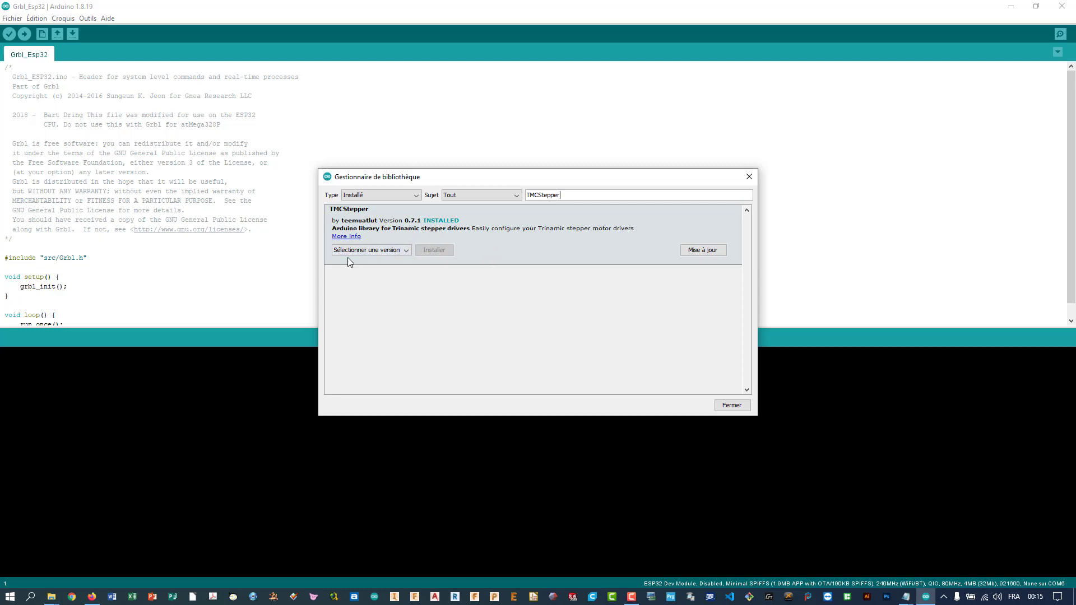
pyautogui.click(401, 249)
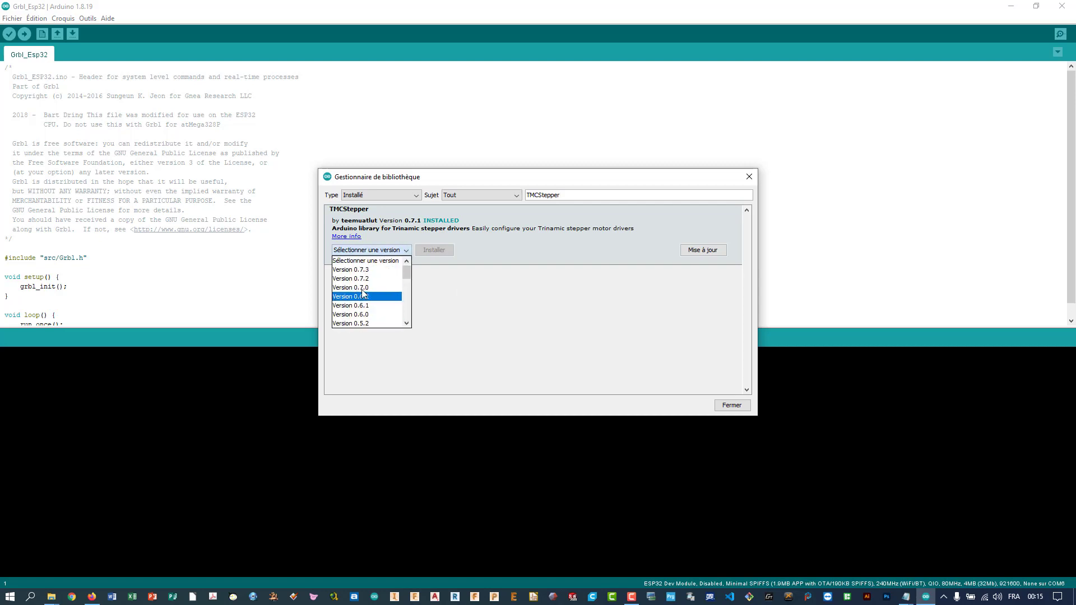
pyautogui.click(394, 287)
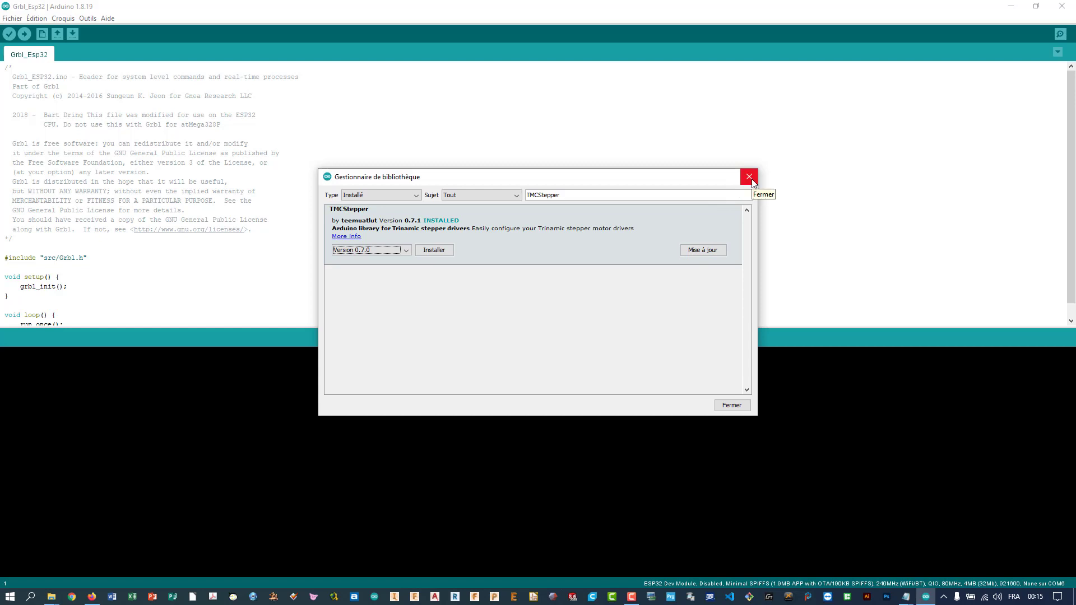
pyautogui.click(91, 596)
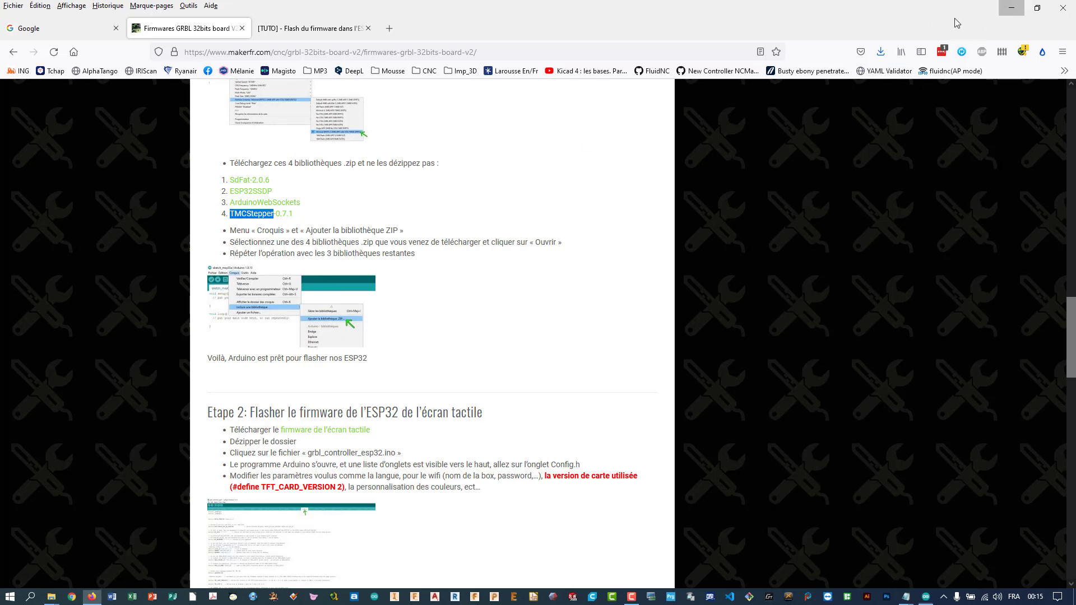
pyautogui.click(1012, 7)
pyautogui.click(741, 180)
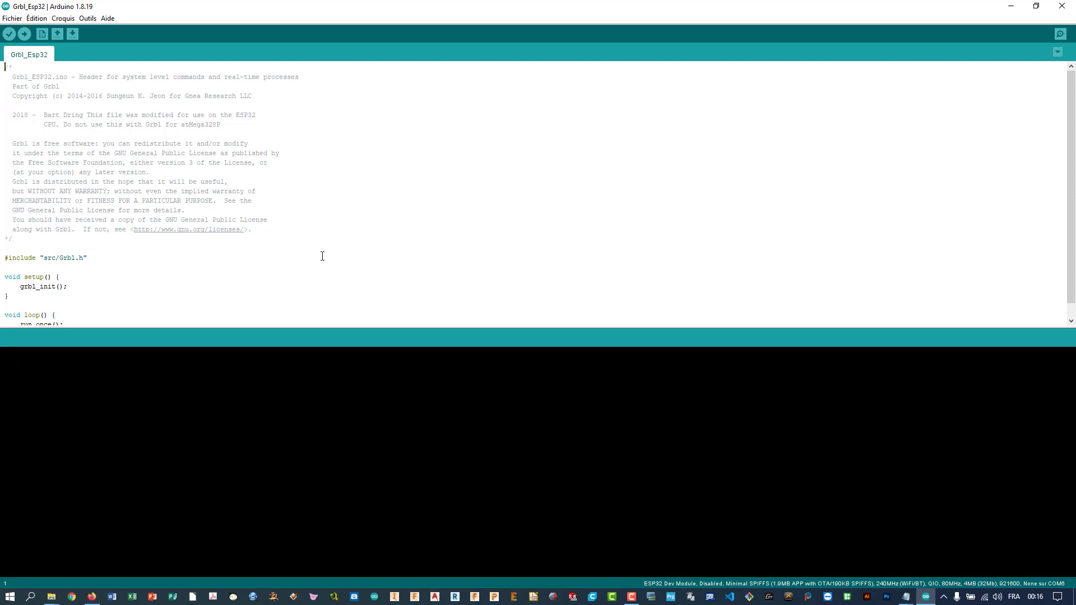
# - Open the Arduino board manager and search all package types for ESP32 to check the package version
pyautogui.click(88, 18)
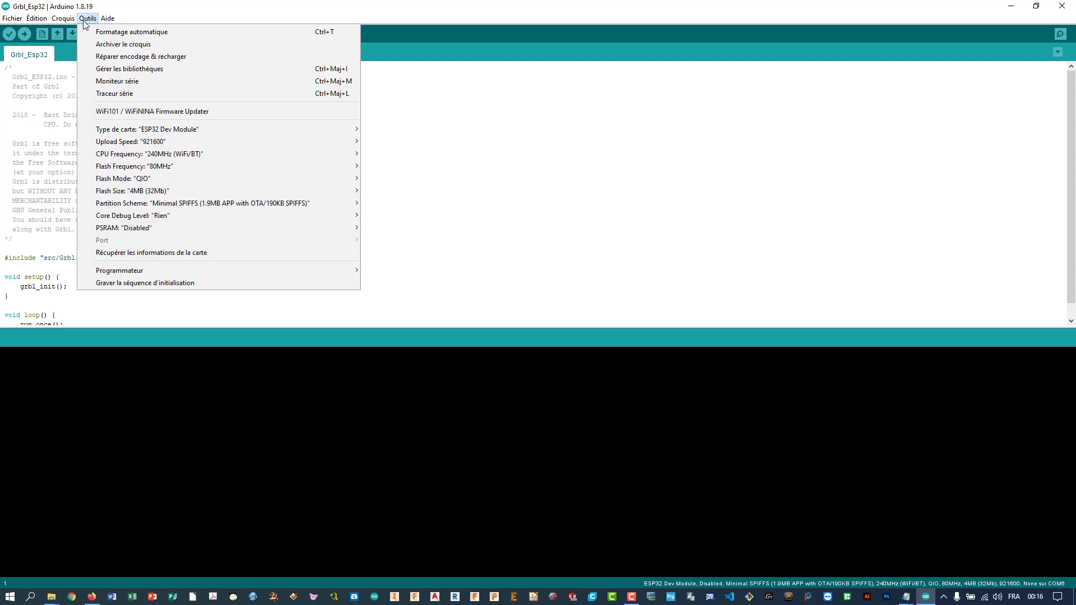
pyautogui.moveTo(112, 124)
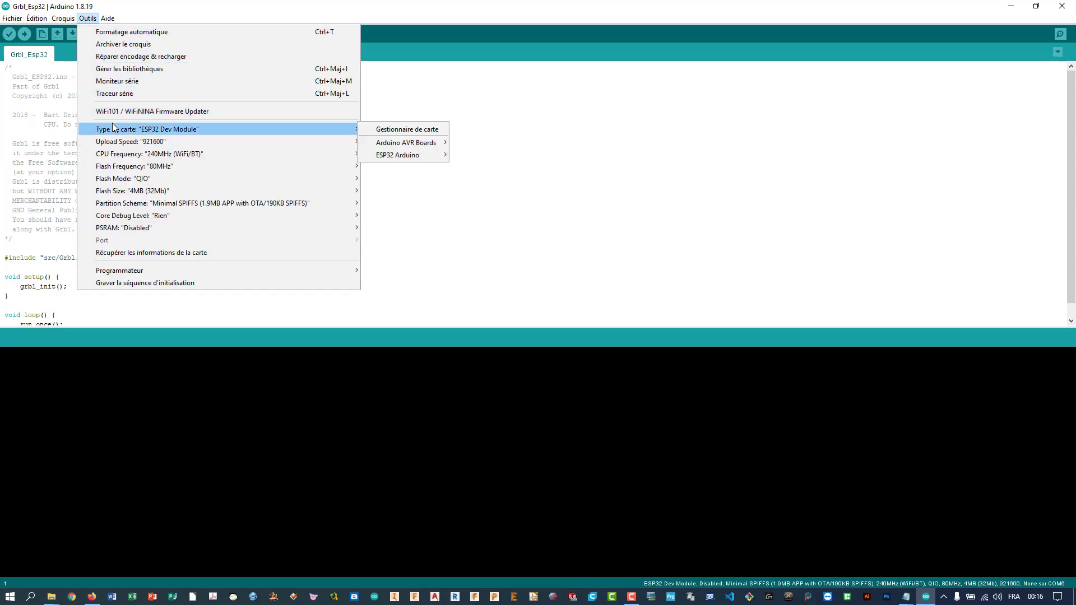
pyautogui.click(395, 132)
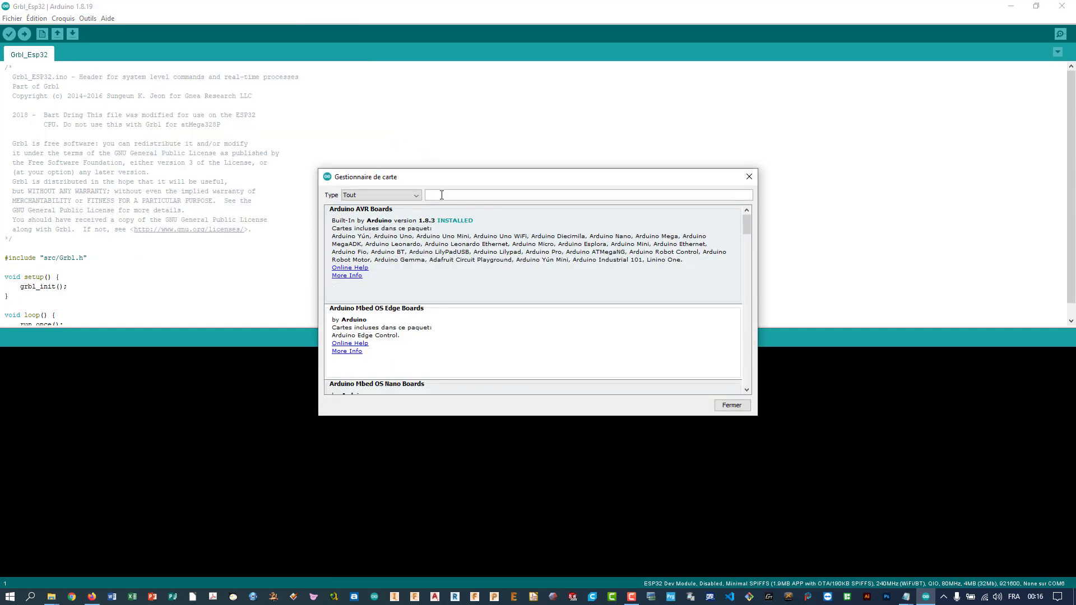
pyautogui.click(413, 199)
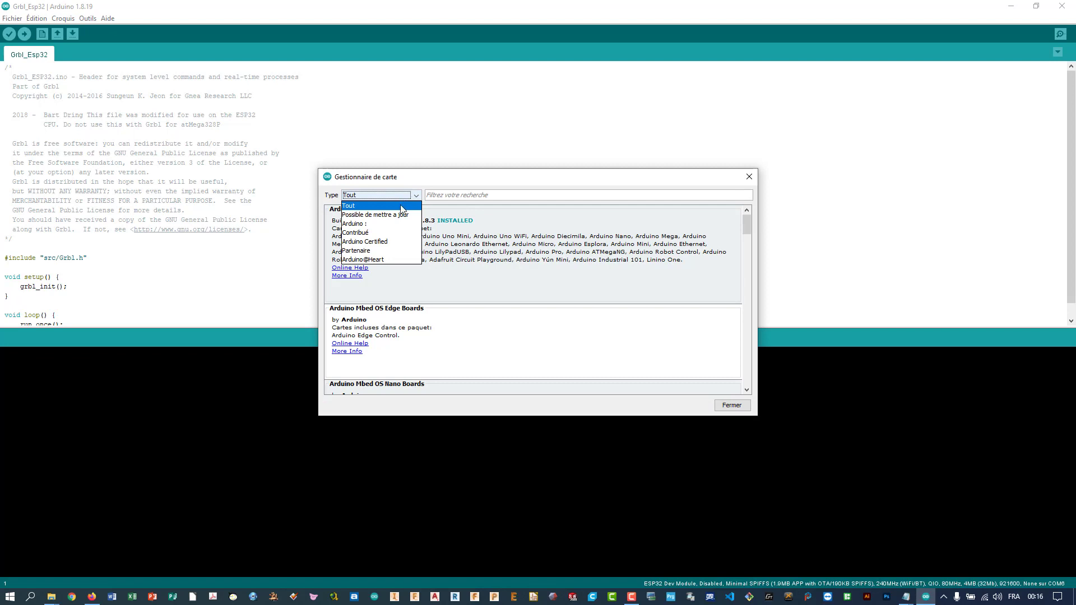
pyautogui.click(444, 196)
pyautogui.click(459, 196)
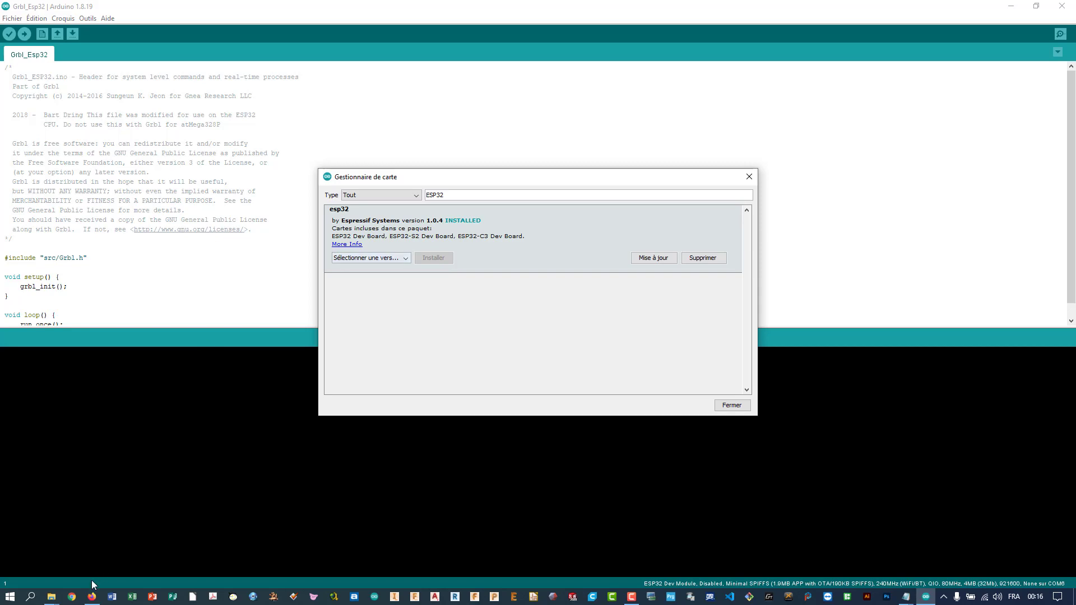
# - Switch to the firmware page in Firefox, highlight the required ESP32 package version 1.0.4 in the Etape 1 instructions, and return to Arduino
pyautogui.click(91, 597)
pyautogui.scroll(10, 336, 421)
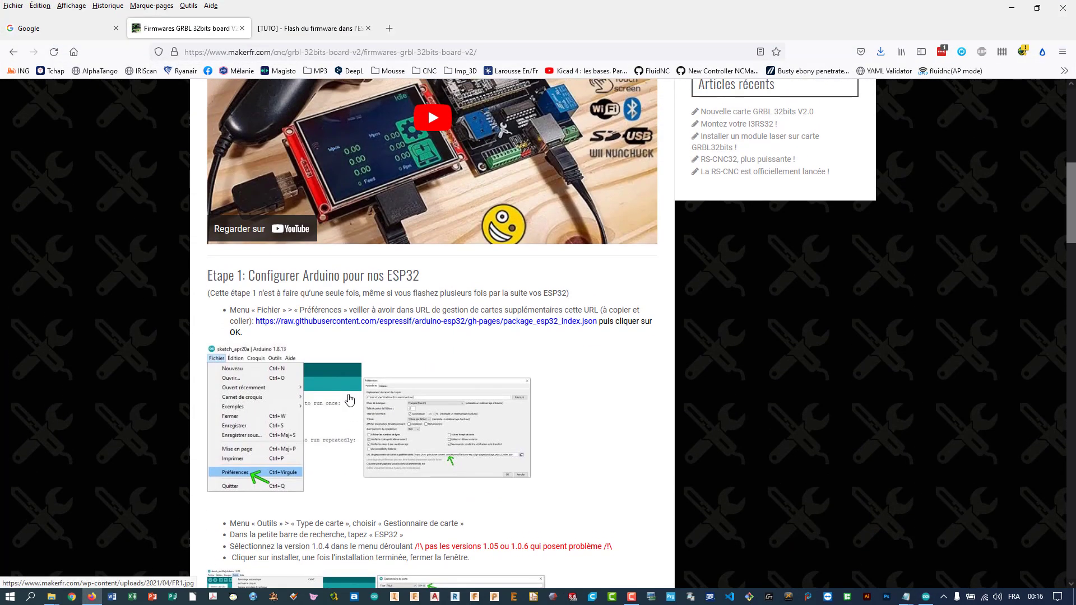
pyautogui.scroll(-2, 349, 399)
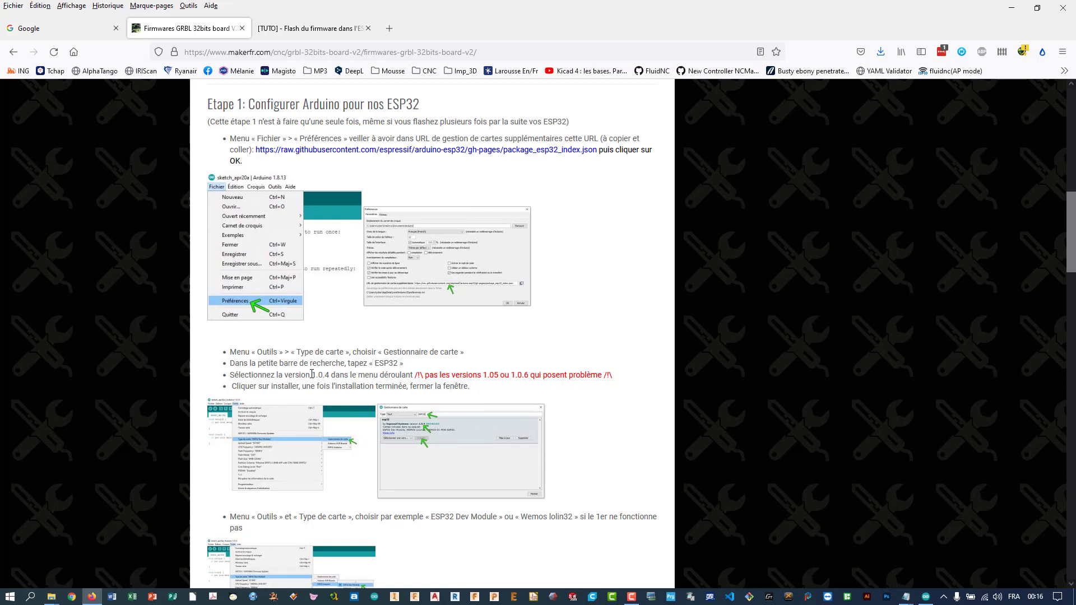
pyautogui.moveTo(311, 374); pyautogui.dragTo(333, 372)
pyautogui.click(1011, 9)
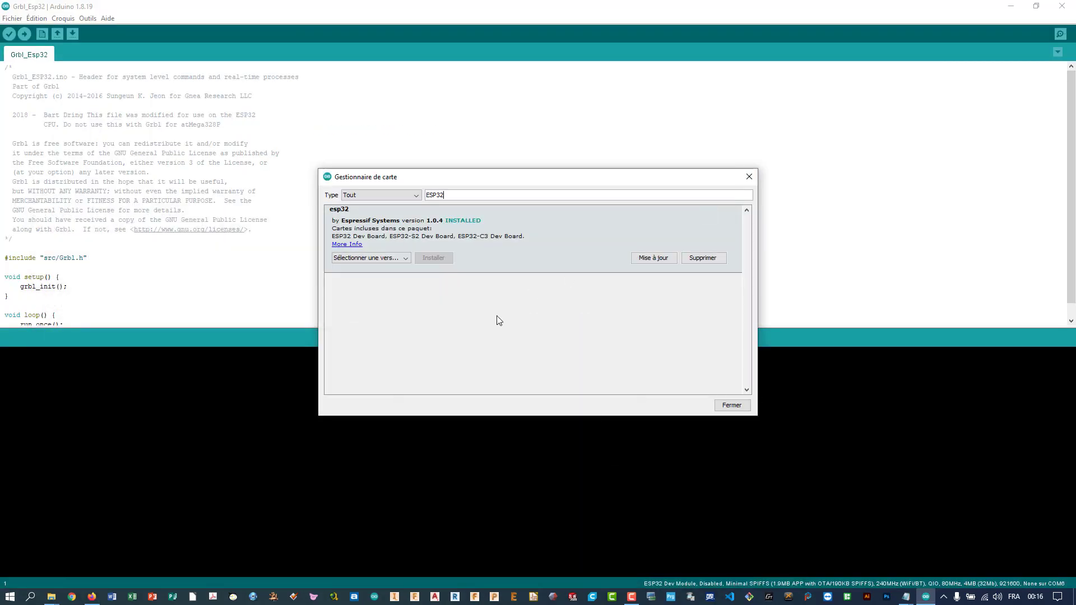
# - Browse the available versions of the esp32 package without installing any, and close the board manager
pyautogui.click(406, 260)
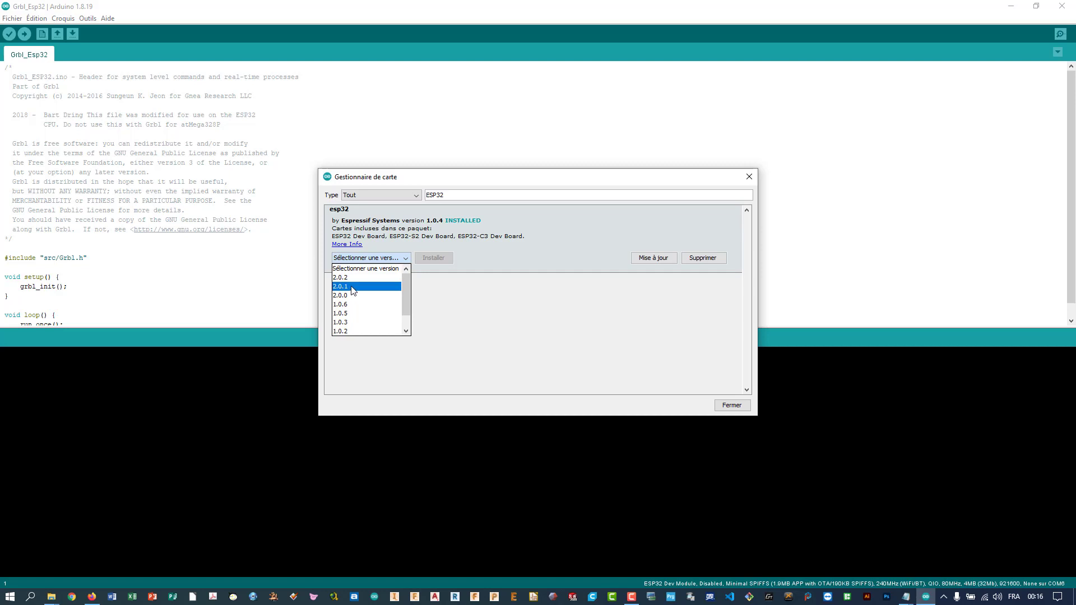
pyautogui.click(737, 402)
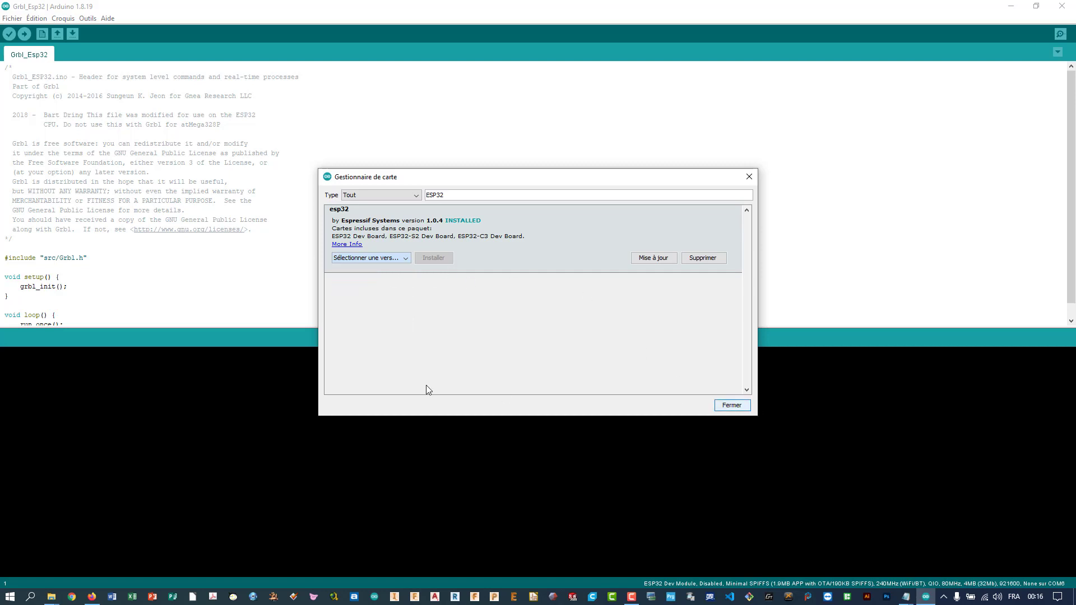
pyautogui.click(731, 405)
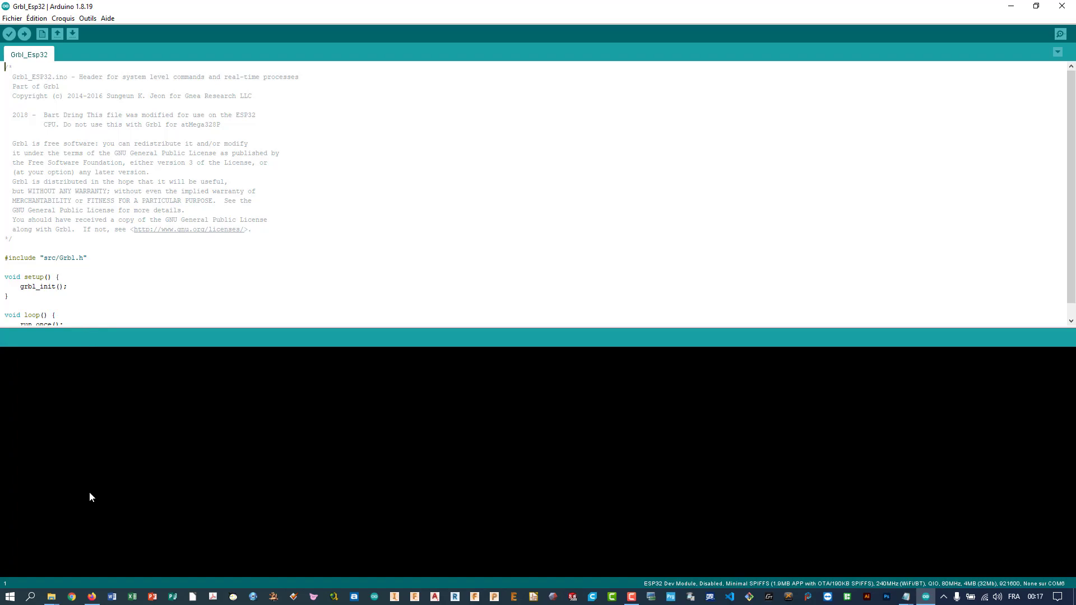
# - Review the firmware page's Etape 1 instructions on board type, partition scheme and ZIP libraries in Firefox, and return to Arduino
pyautogui.click(92, 597)
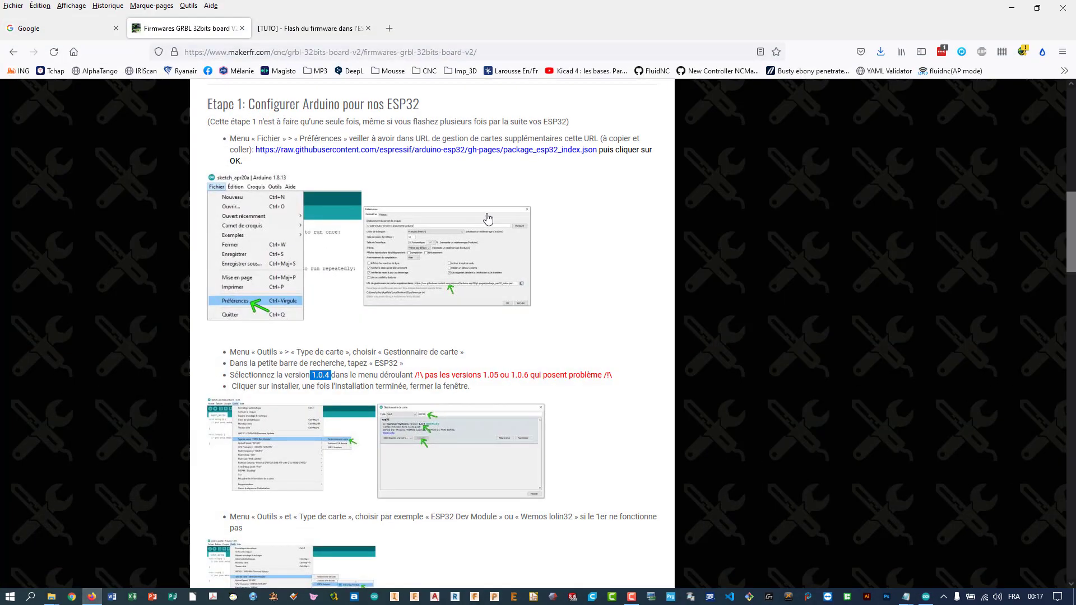
pyautogui.scroll(10, 492, 214)
pyautogui.scroll(-15, 492, 214)
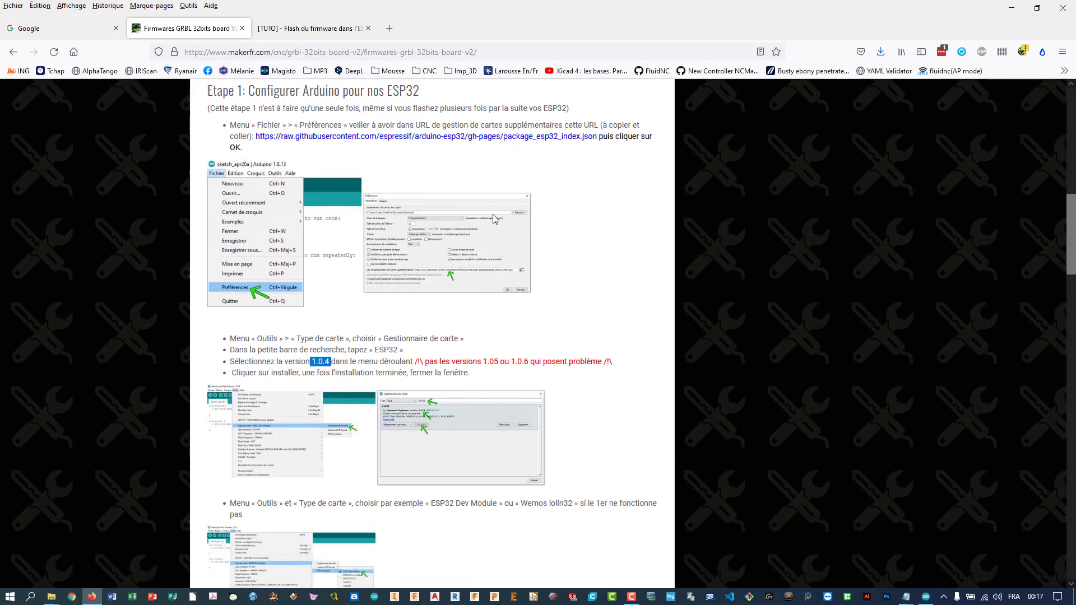
pyautogui.scroll(-6, 494, 218)
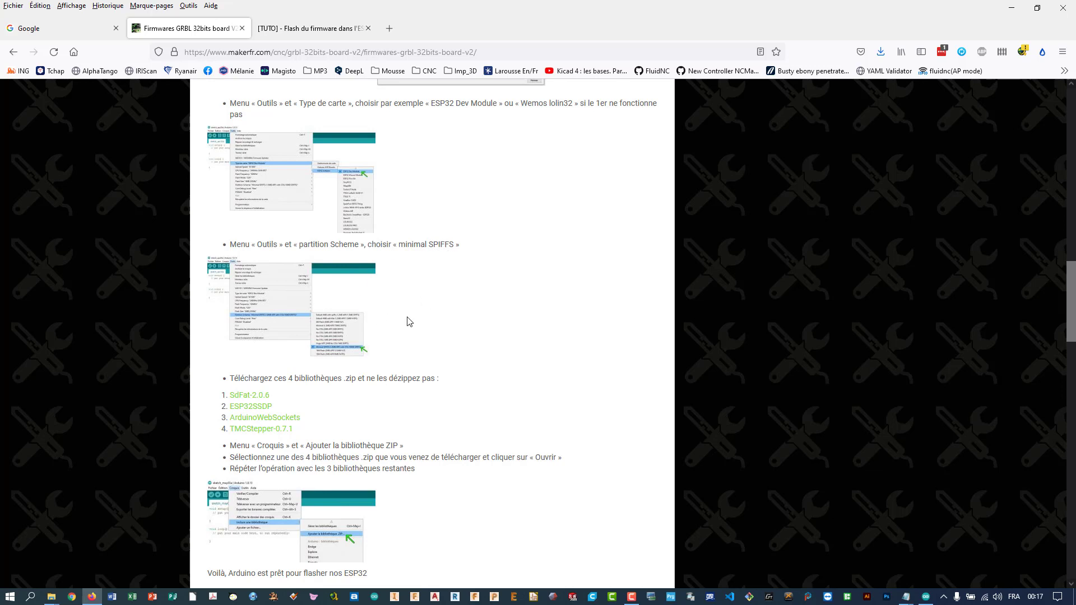
pyautogui.scroll(-2, 452, 311)
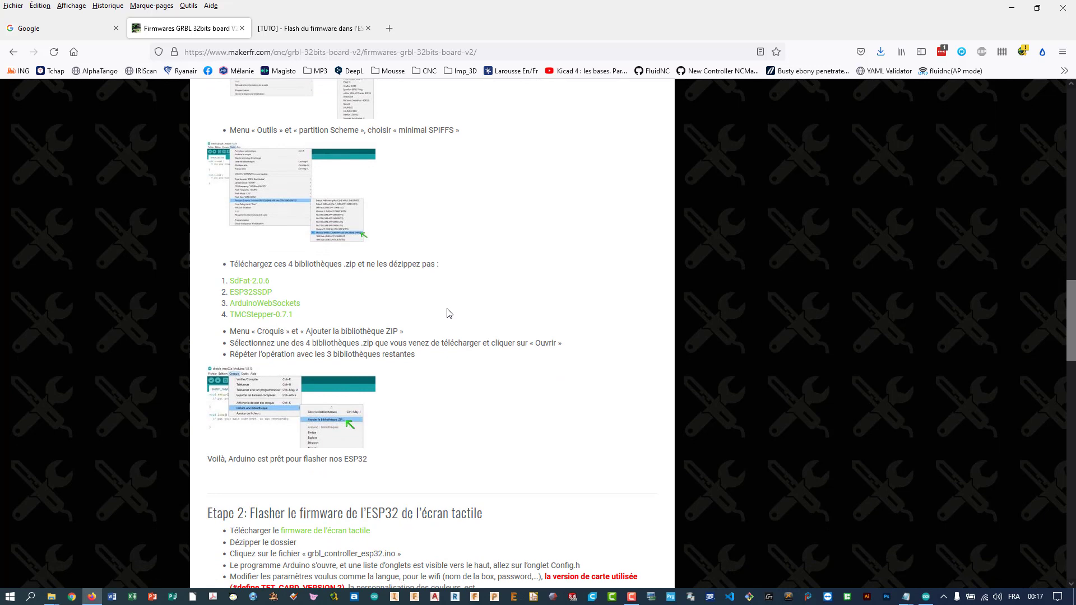
pyautogui.scroll(-1, 448, 314)
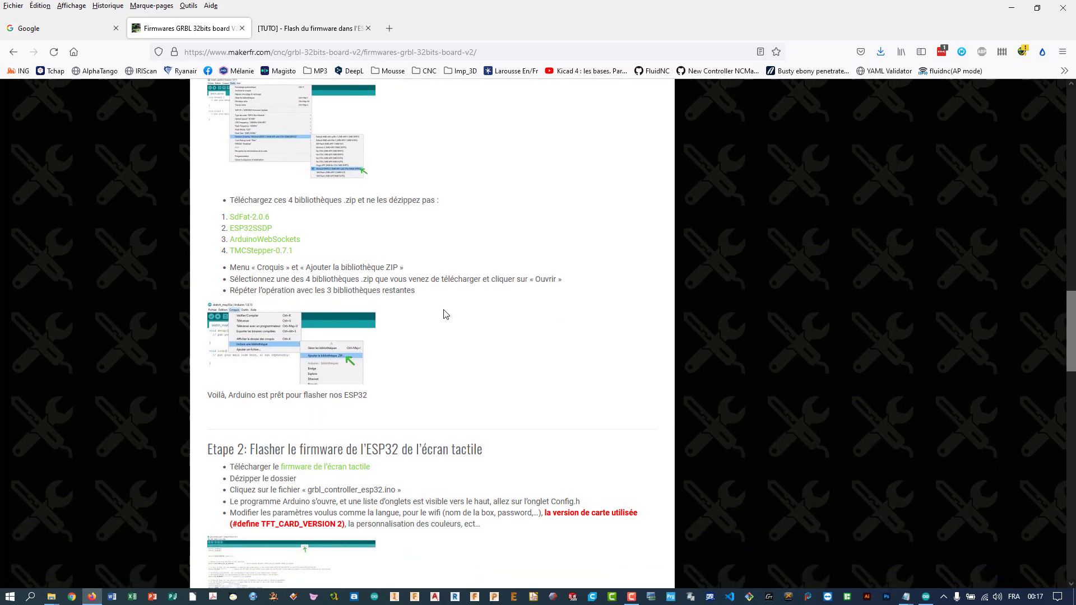
pyautogui.scroll(-2, 446, 314)
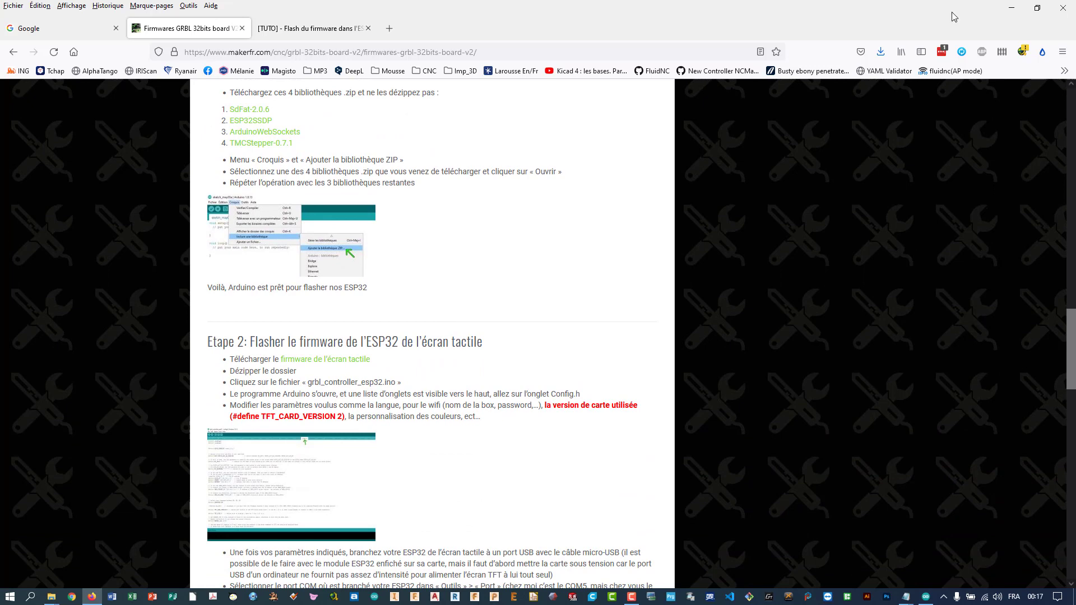
pyautogui.click(1012, 8)
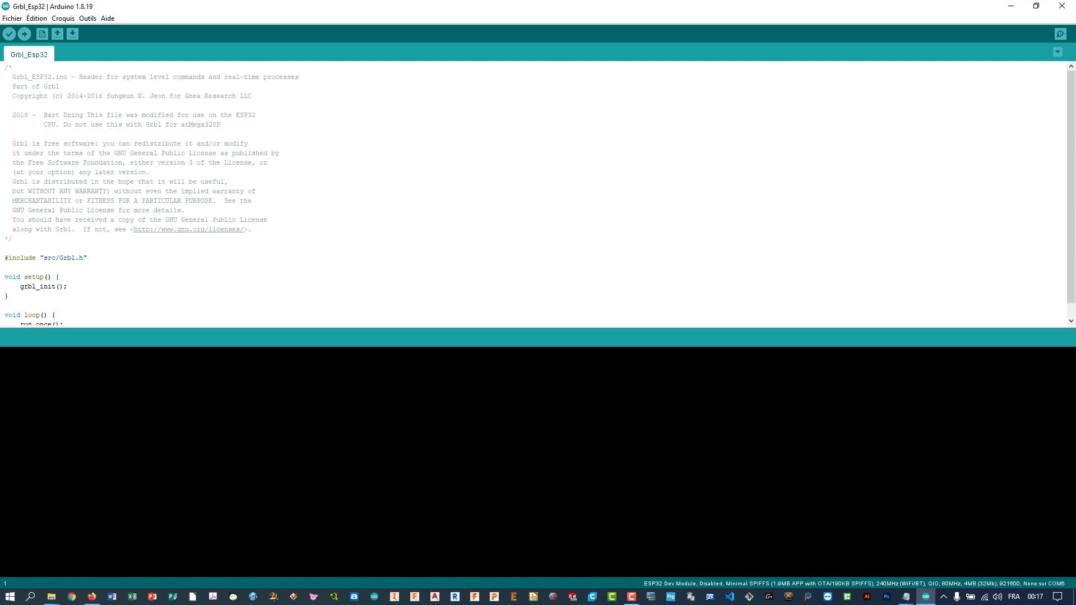
# - Open the Windows device manager through computer management, expand the COM and LPT ports to identify the board's serial port, and close it
pyautogui.click(1011, 7)
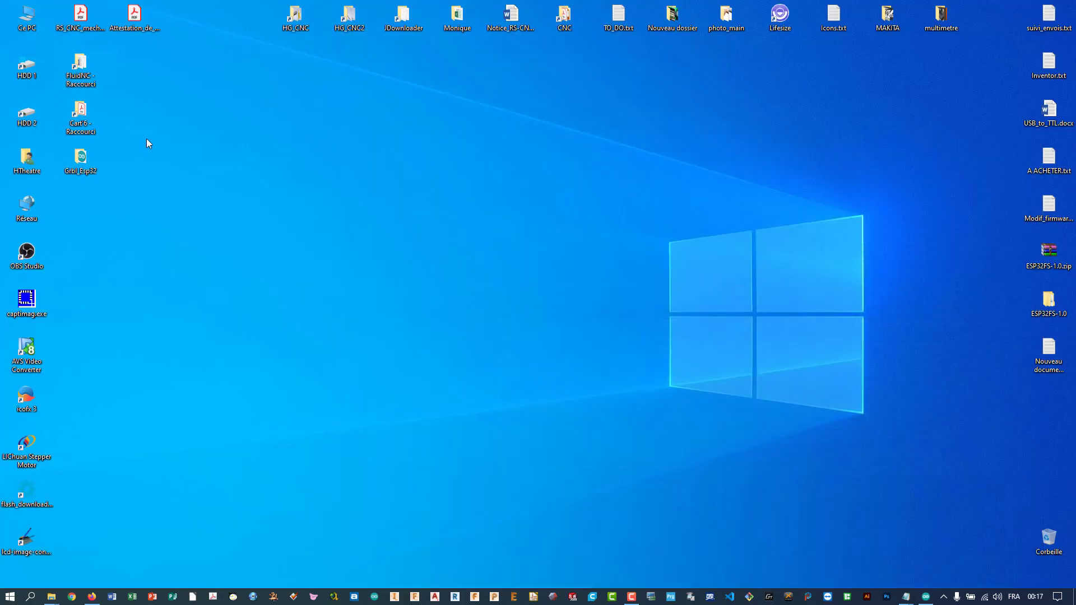
pyautogui.rightClick(27, 17)
pyautogui.click(53, 48)
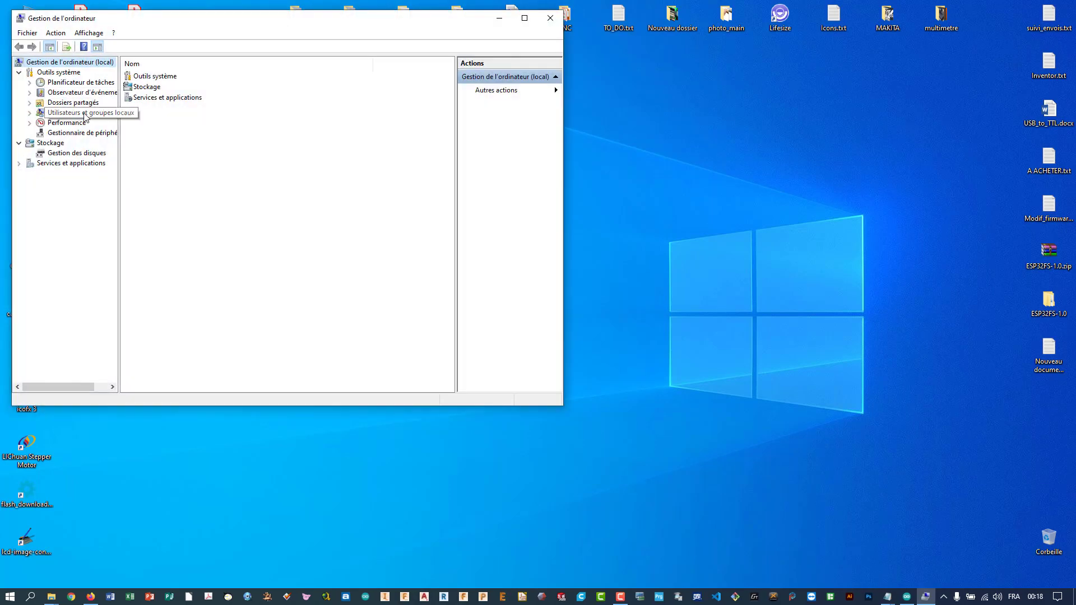
pyautogui.click(68, 133)
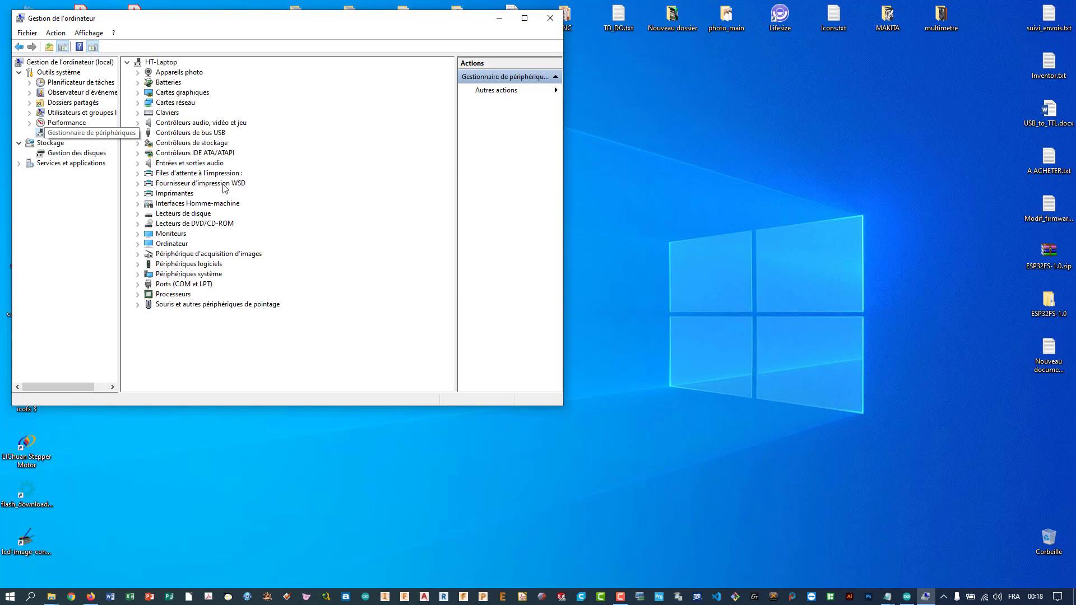
pyautogui.click(138, 284)
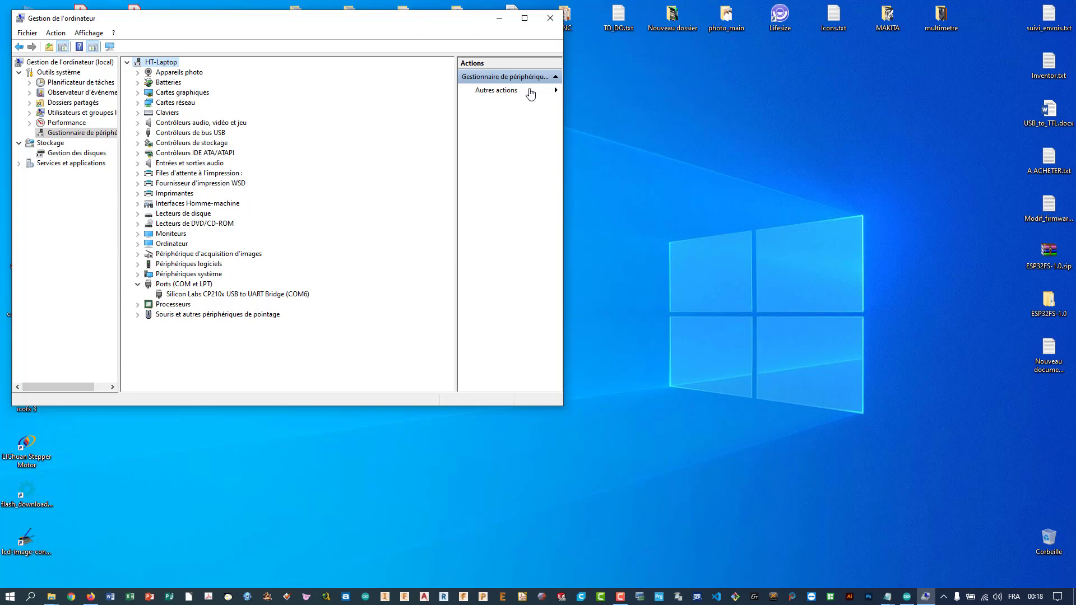
pyautogui.click(550, 19)
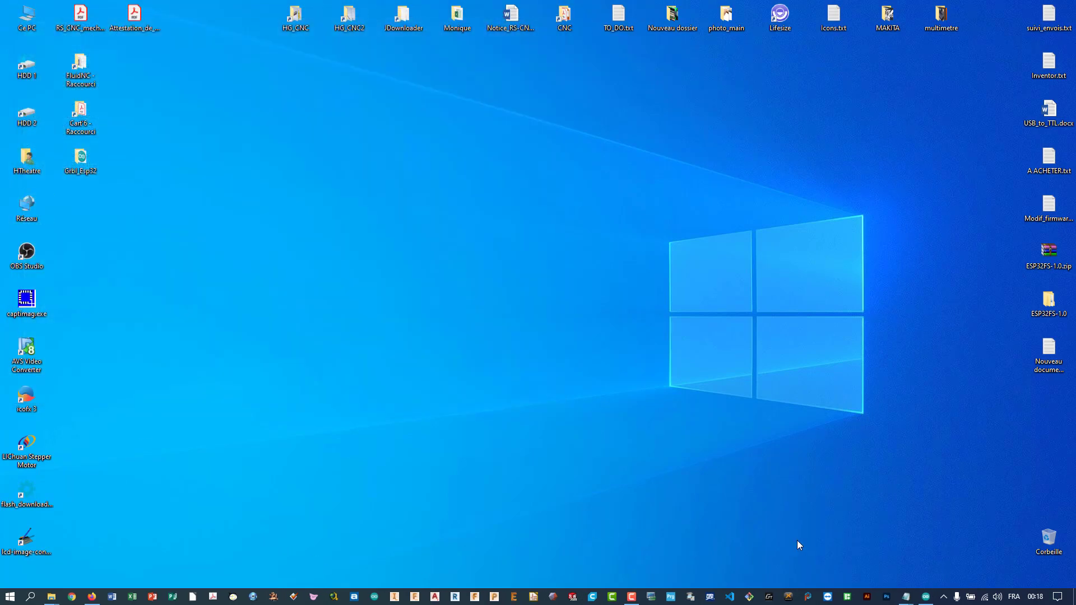
# - Return to Arduino and review the board type, upload speed, CPU frequency, flash size, partition scheme and port settings without changing them
pyautogui.click(926, 596)
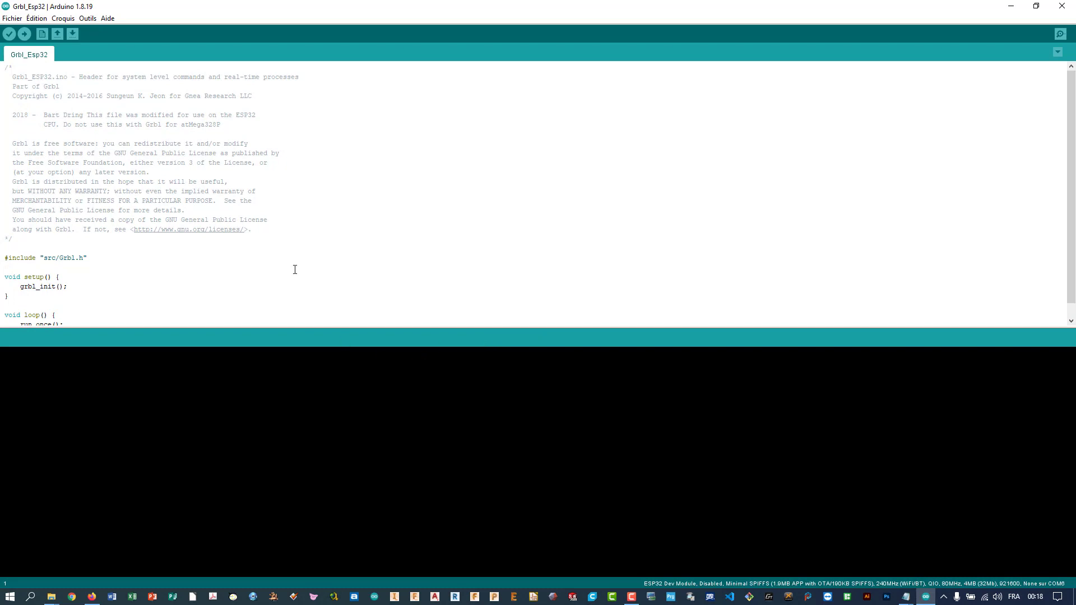
pyautogui.click(83, 18)
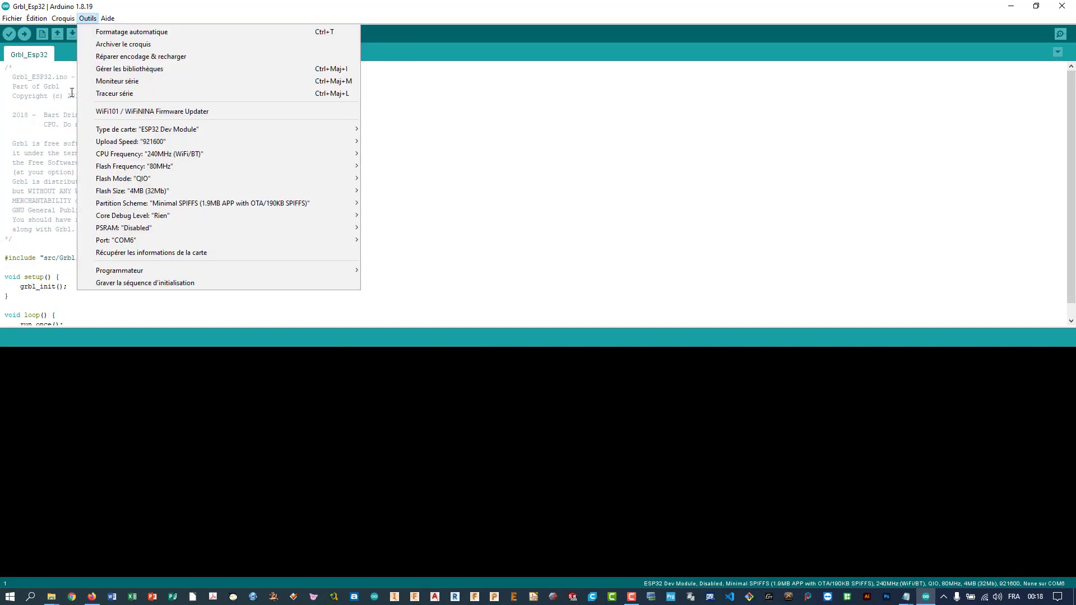
pyautogui.moveTo(299, 242)
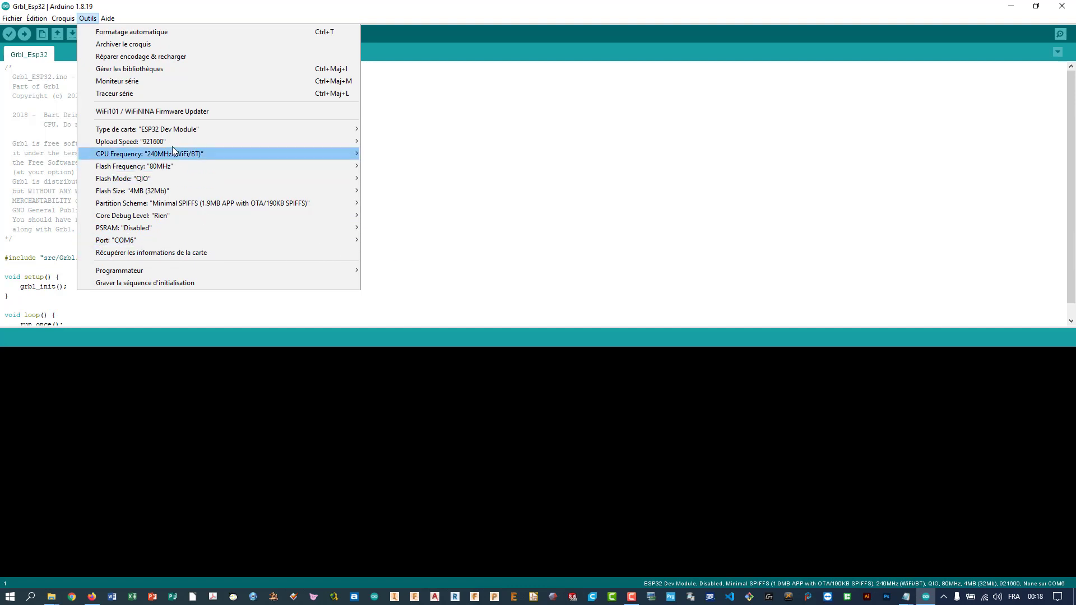
pyautogui.moveTo(169, 128)
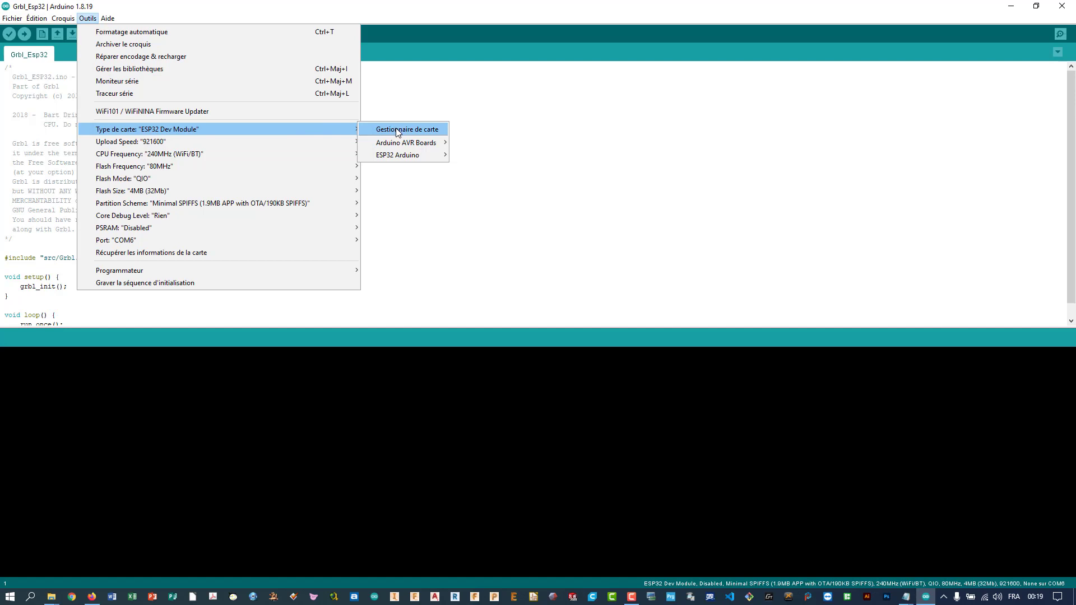
pyautogui.moveTo(395, 159)
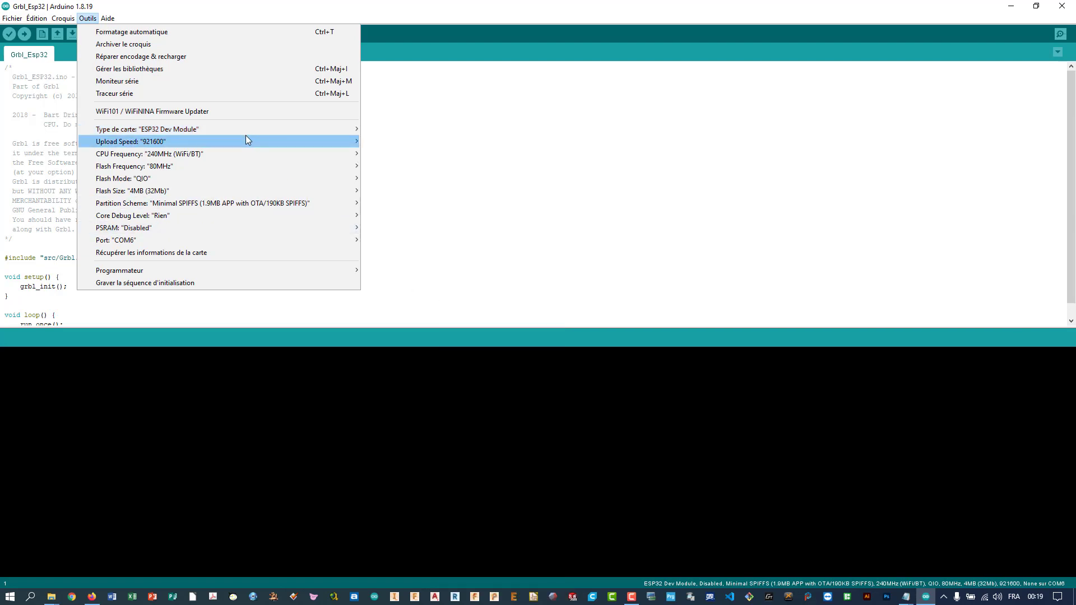
pyautogui.moveTo(229, 136)
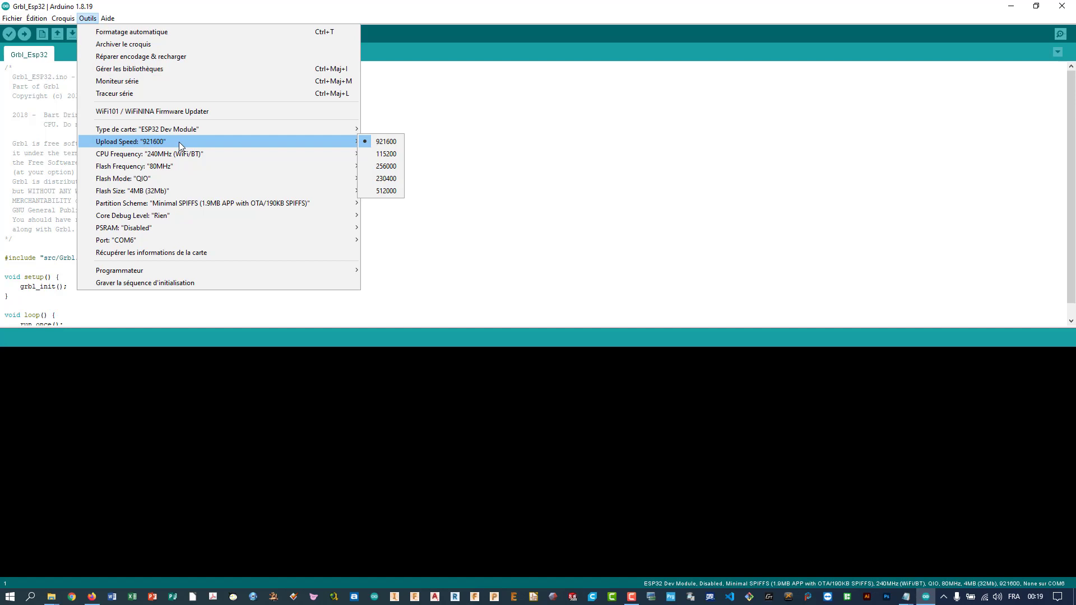
pyautogui.moveTo(180, 155)
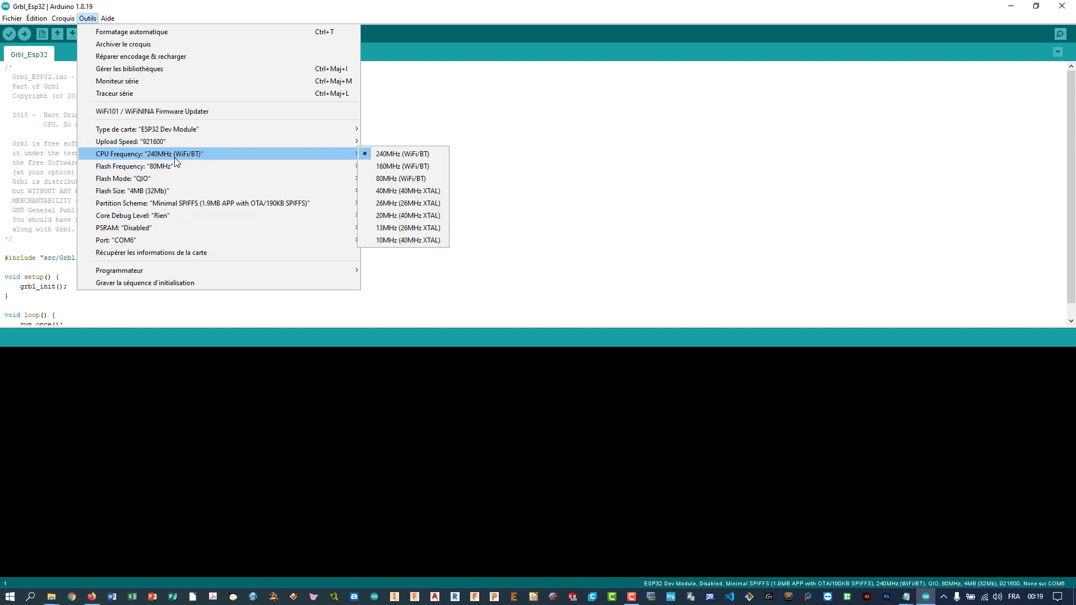
pyautogui.moveTo(157, 192)
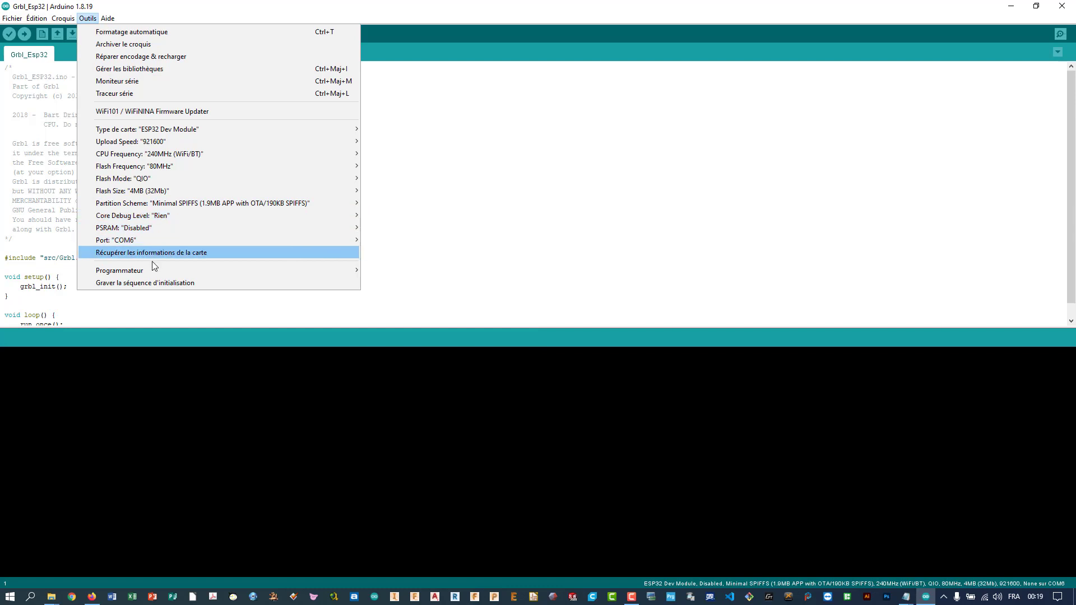
pyautogui.click(493, 271)
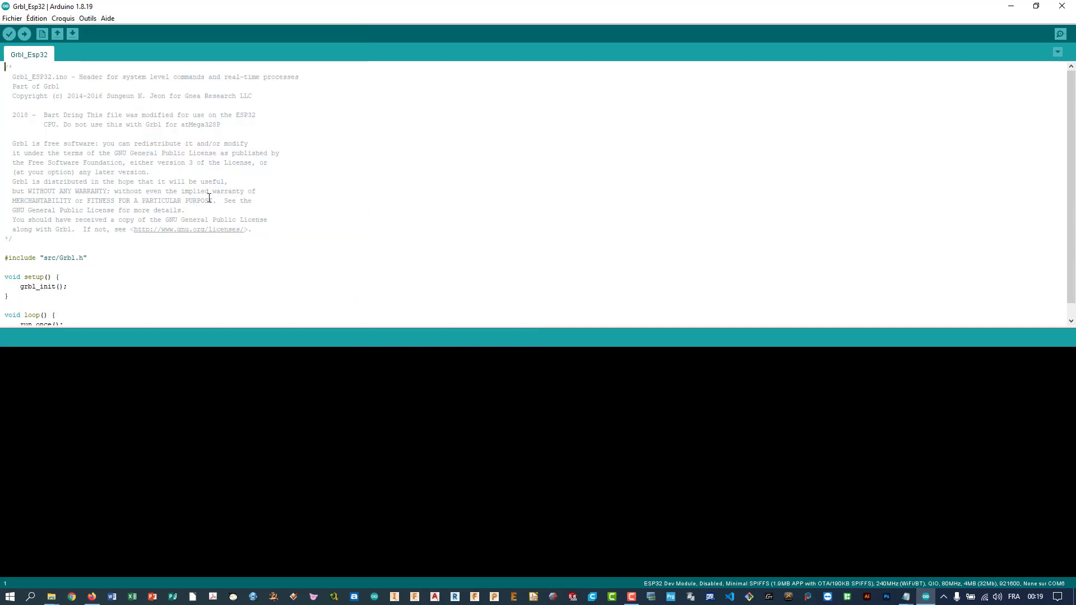
# - Compile the Grbl_Esp32 sketch, upload it to the ESP32 board, and minimize Arduino
pyautogui.click(9, 35)
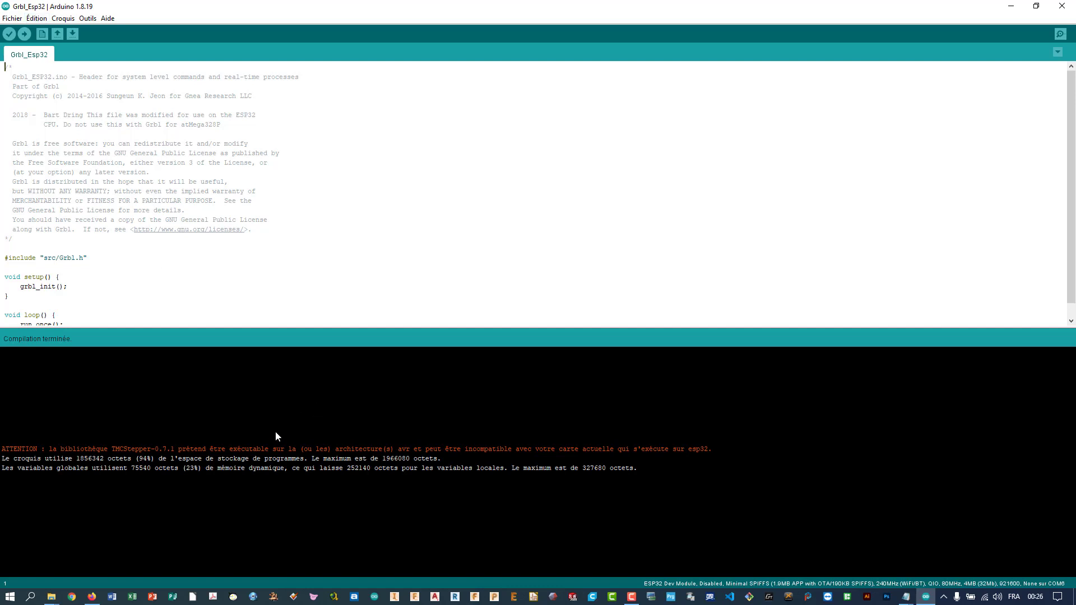
pyautogui.click(24, 33)
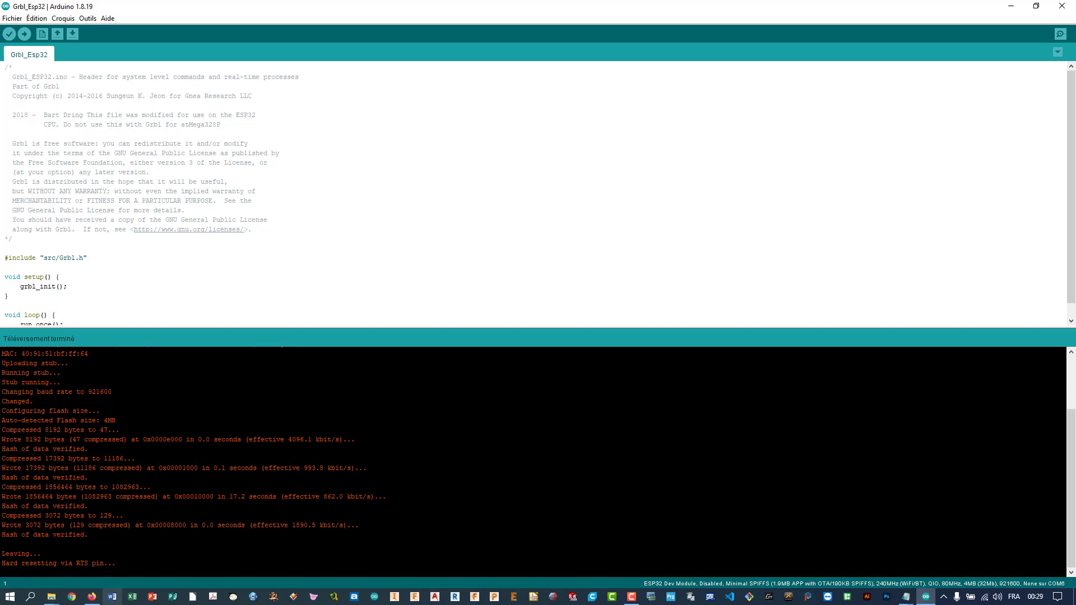
pyautogui.moveTo(91, 600)
pyautogui.click(1011, 6)
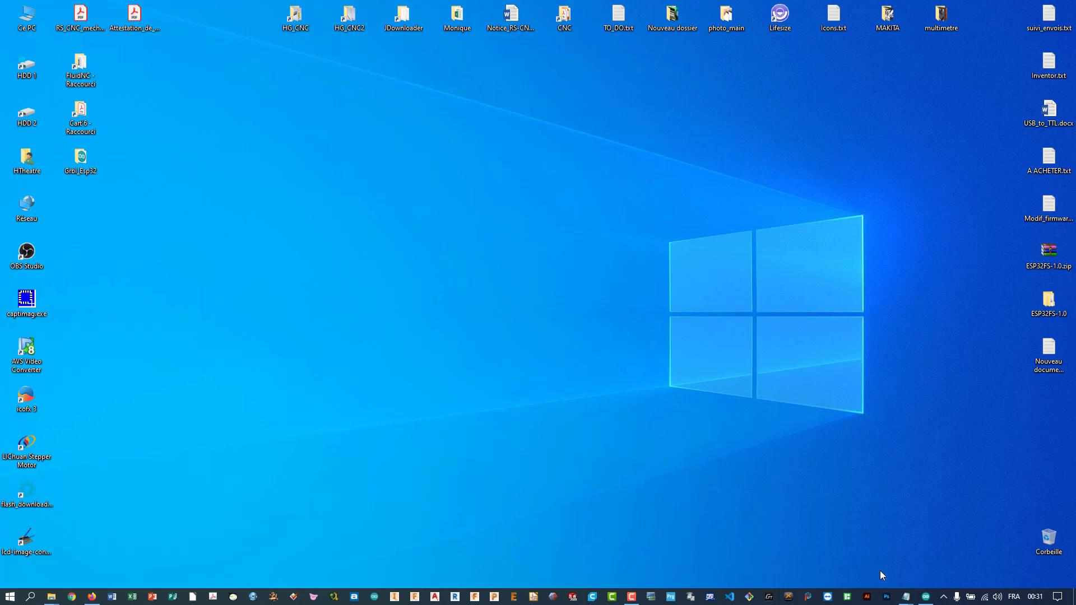
pyautogui.moveTo(905, 597)
pyautogui.moveTo(873, 555)
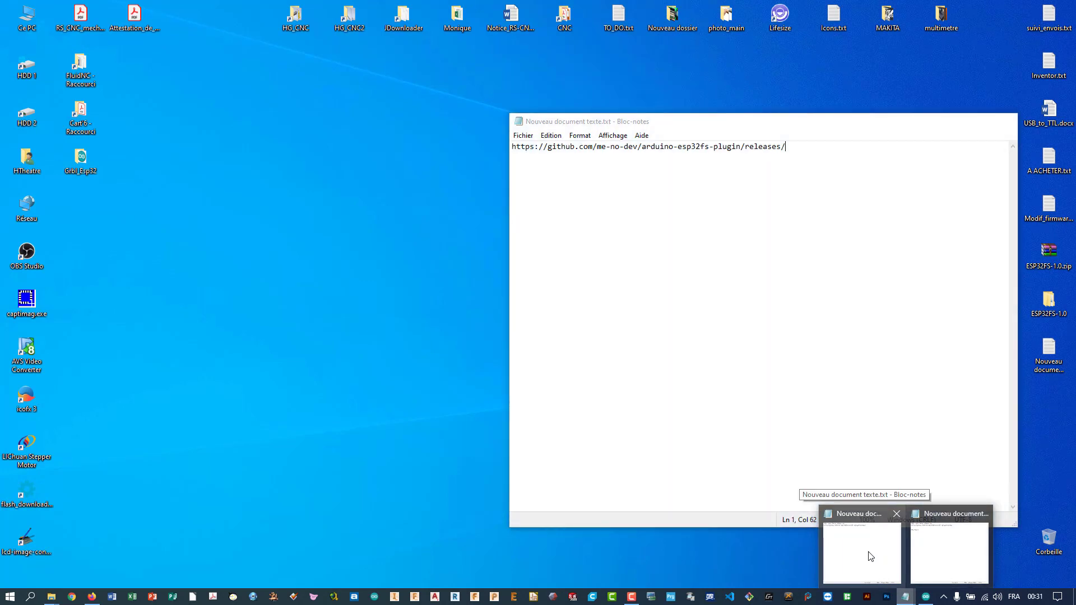
pyautogui.click(897, 514)
pyautogui.click(905, 597)
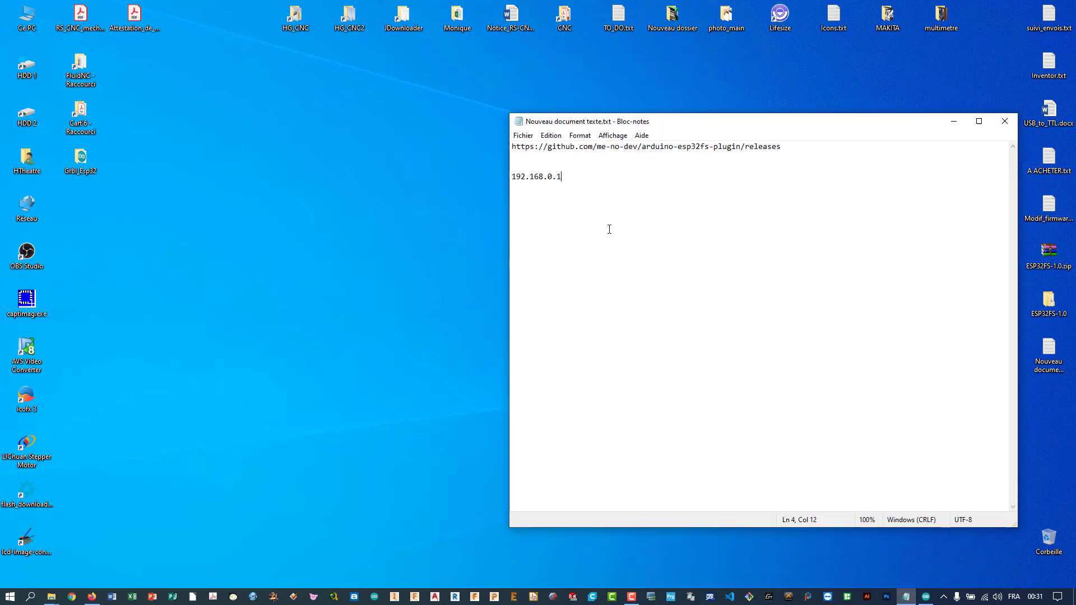
pyautogui.click(566, 146)
pyautogui.moveTo(781, 147); pyautogui.dragTo(506, 151)
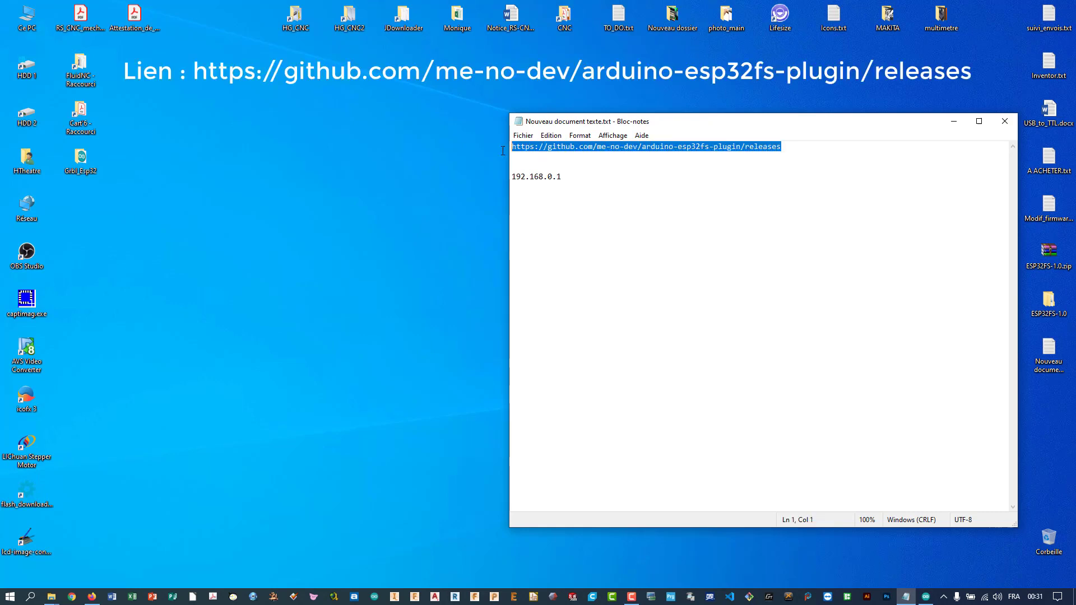
pyautogui.rightClick(581, 148)
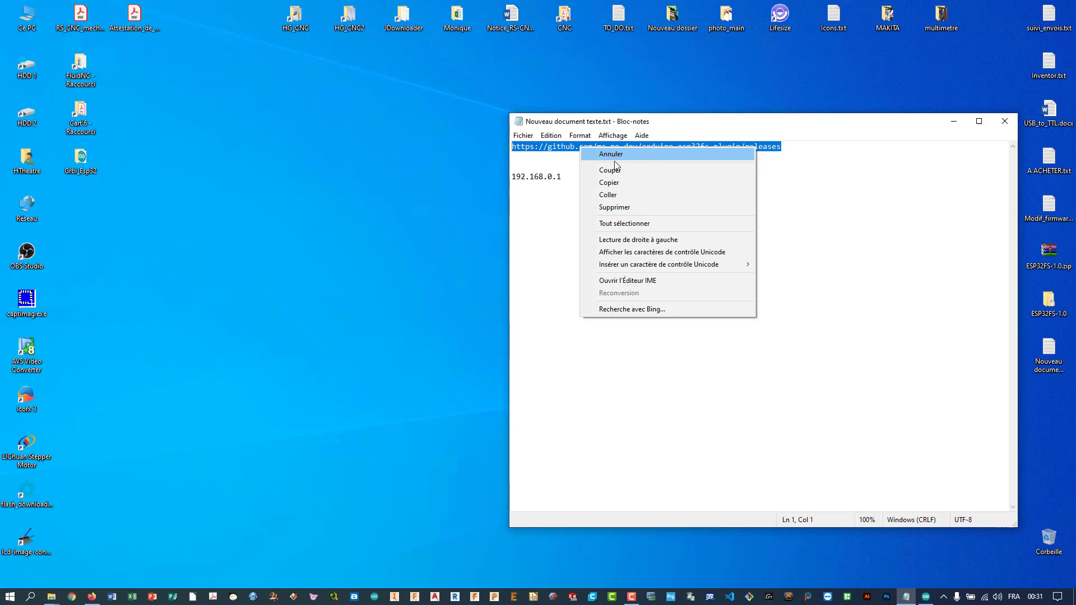
pyautogui.click(618, 183)
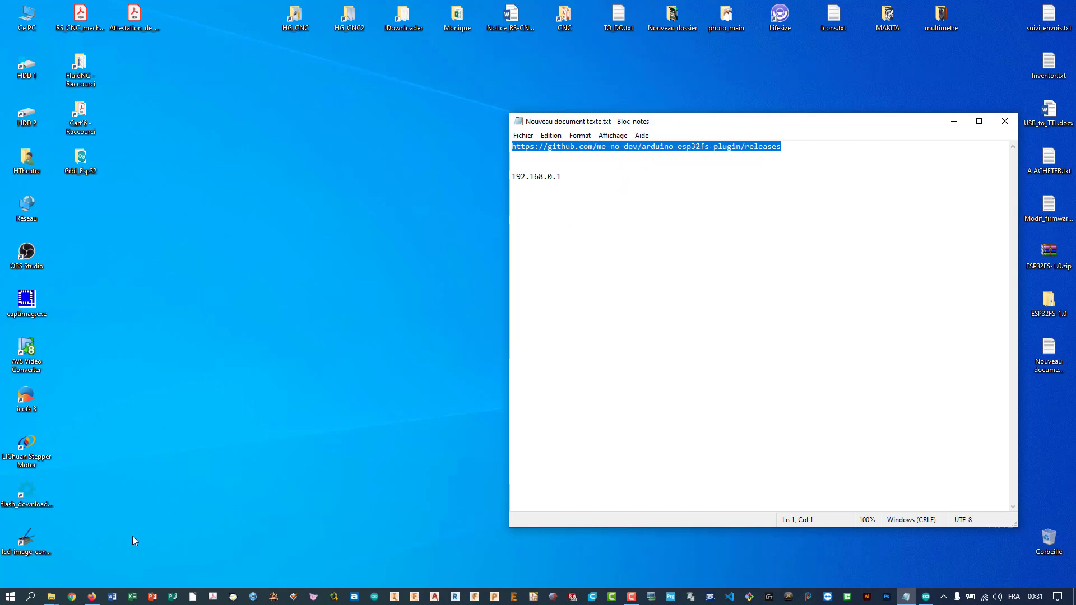
pyautogui.click(91, 596)
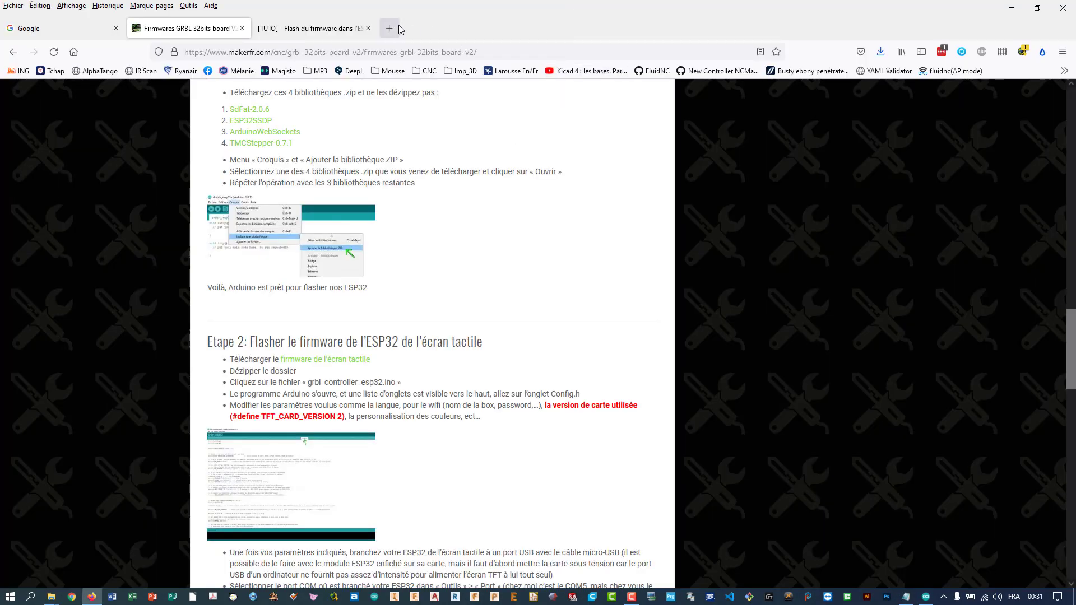
pyautogui.click(395, 27)
pyautogui.rightClick(306, 53)
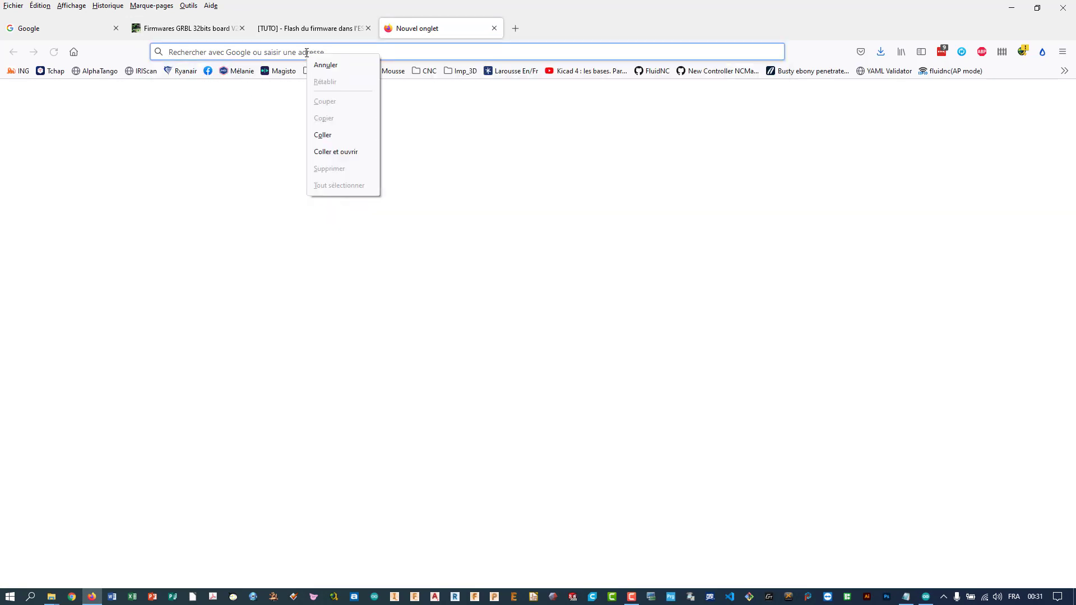
pyautogui.click(337, 138)
pyautogui.press('Return')
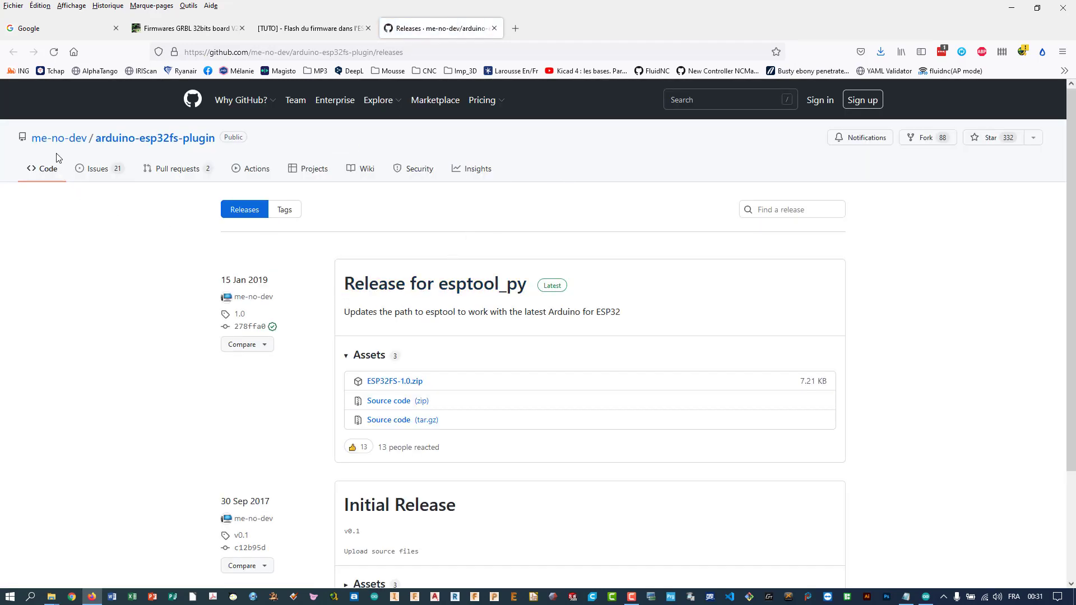
# - Download ESP32FS-1.0.zip from the latest release and save it to the desktop, replacing the existing copy
pyautogui.click(410, 385)
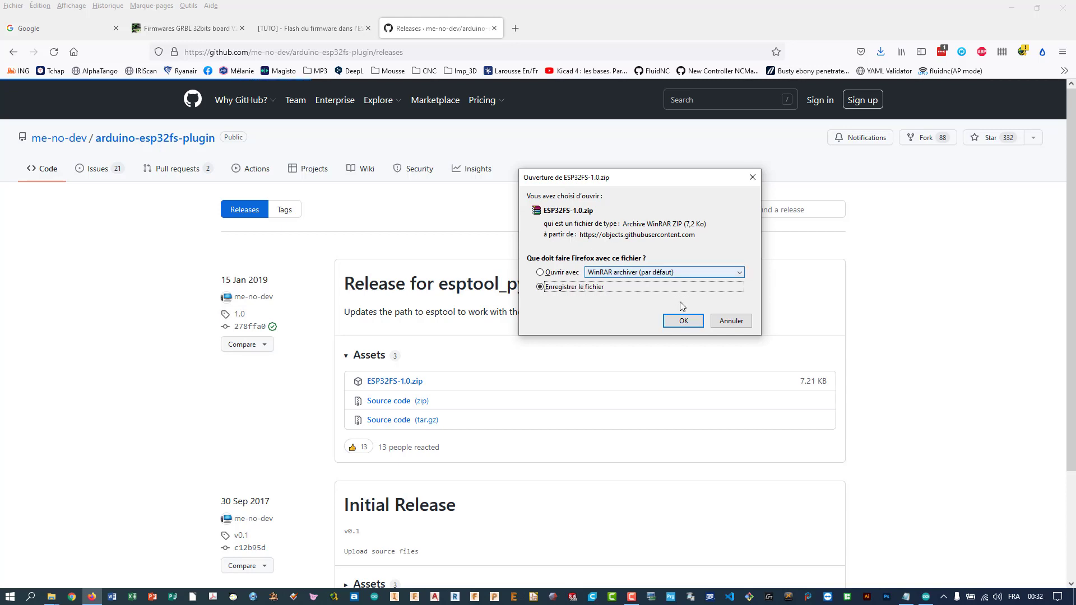
pyautogui.click(683, 321)
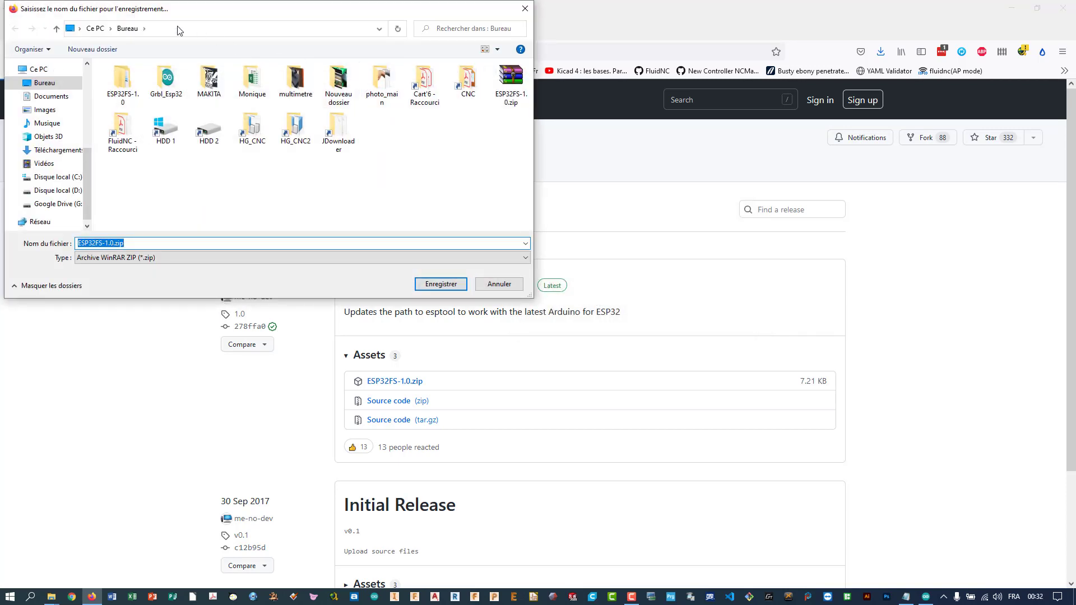
pyautogui.click(440, 283)
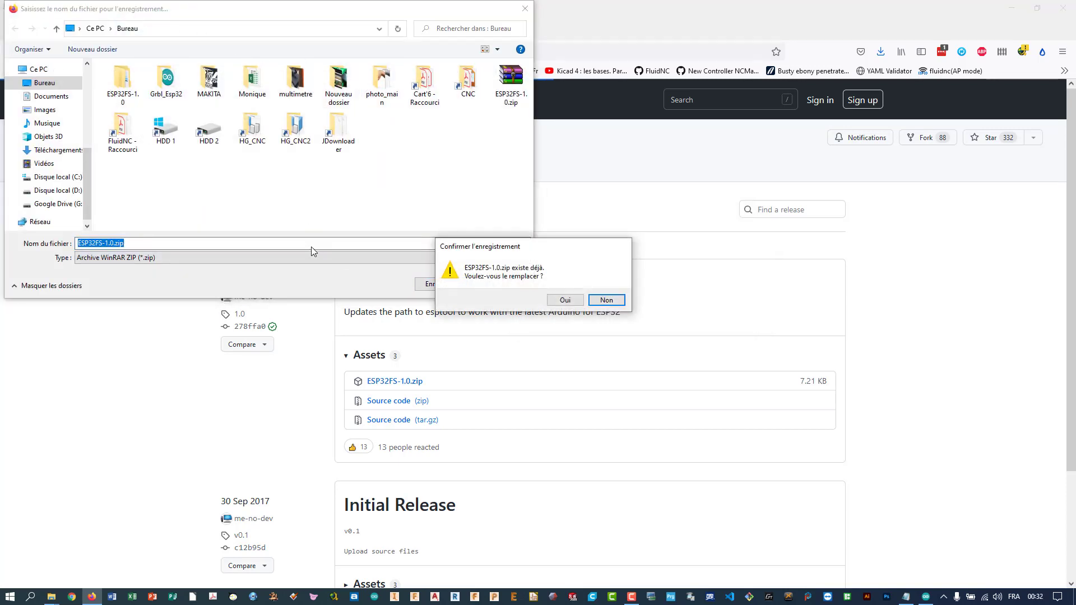
pyautogui.click(565, 301)
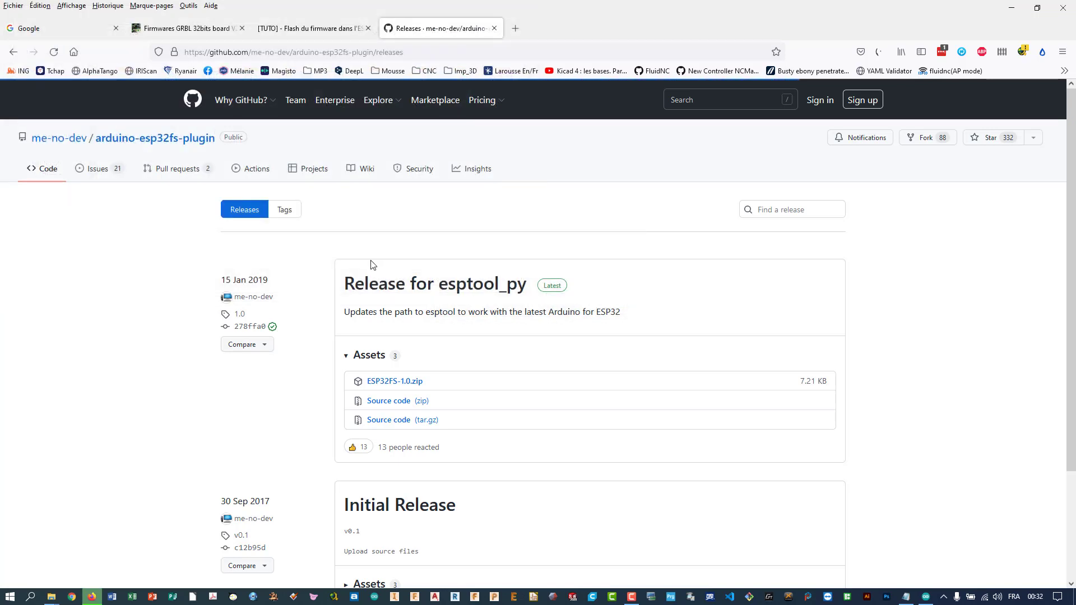
# - Close the GitHub releases tab and minimize the browser and the text document to reveal the desktop
pyautogui.click(494, 29)
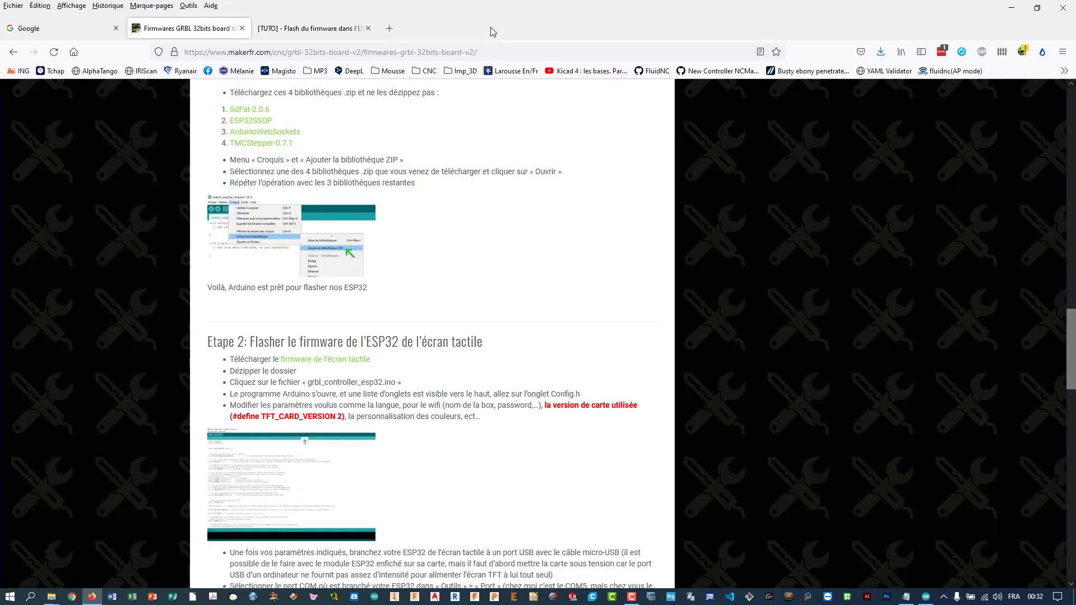
pyautogui.click(1012, 8)
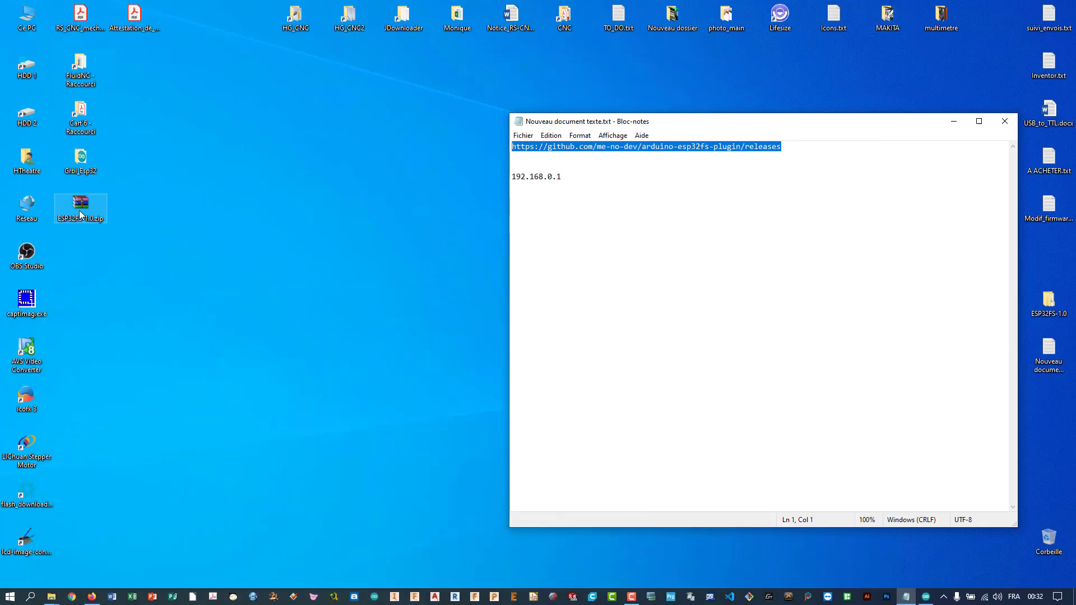
pyautogui.click(954, 121)
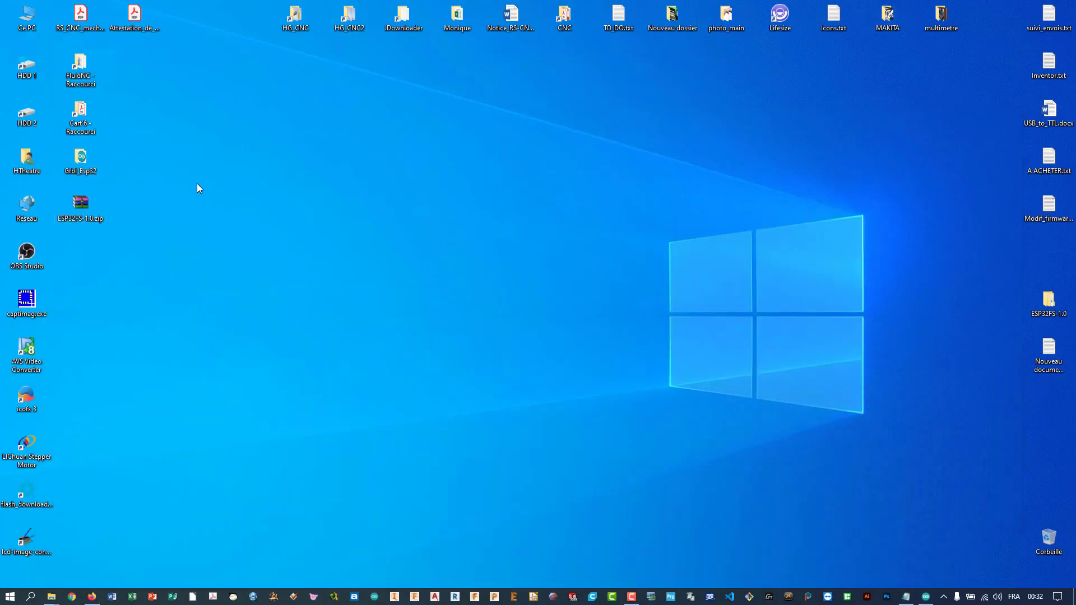
# - Open the ESP32FS-1.0.zip archive from the desktop in Windows Explorer and move its window aside
pyautogui.rightClick(81, 211)
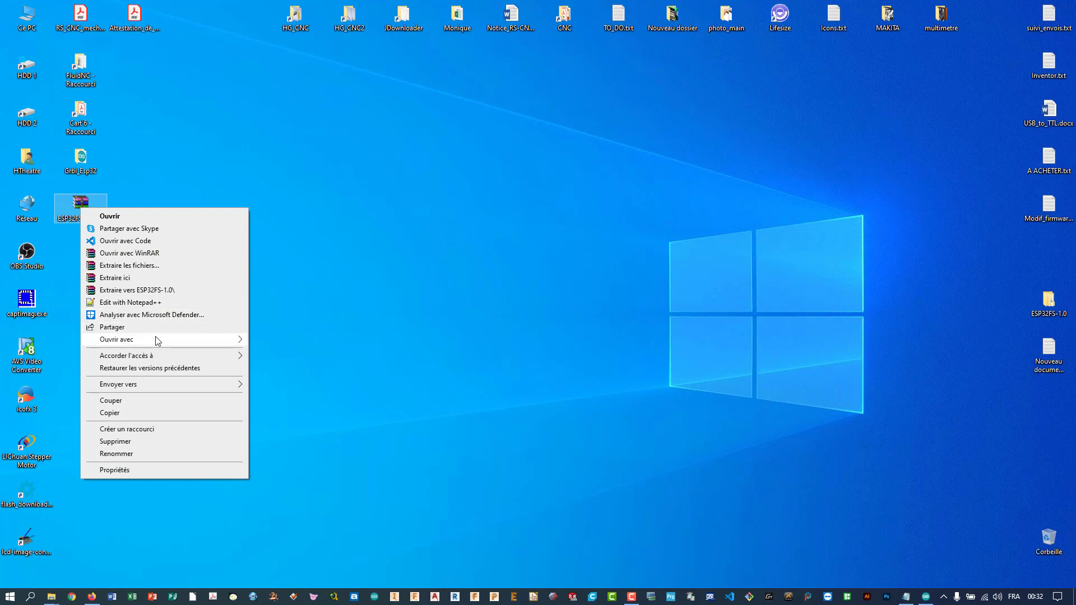
pyautogui.moveTo(159, 341)
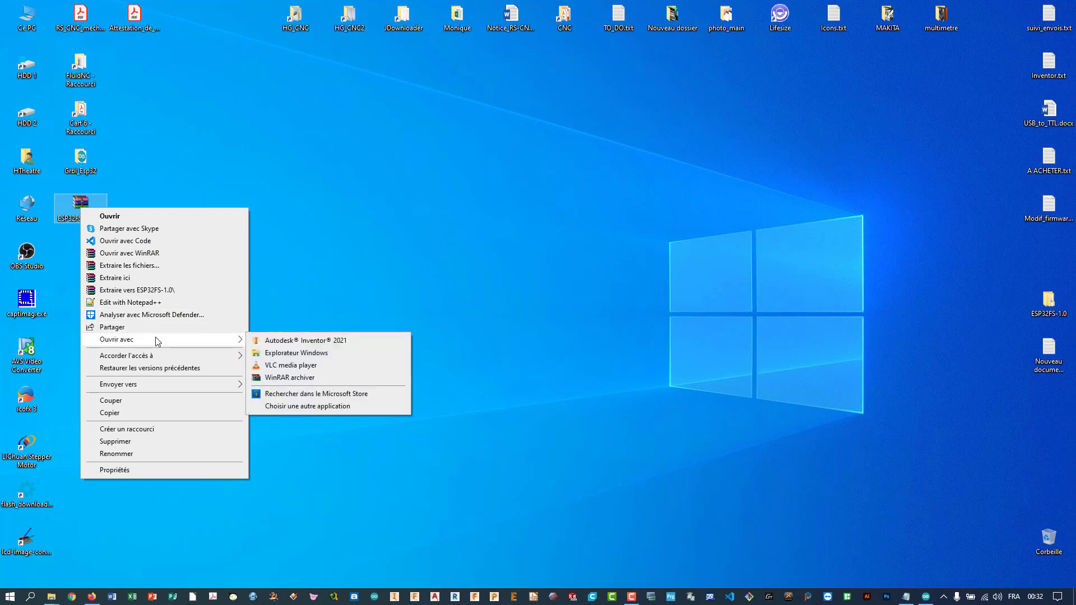
pyautogui.click(283, 354)
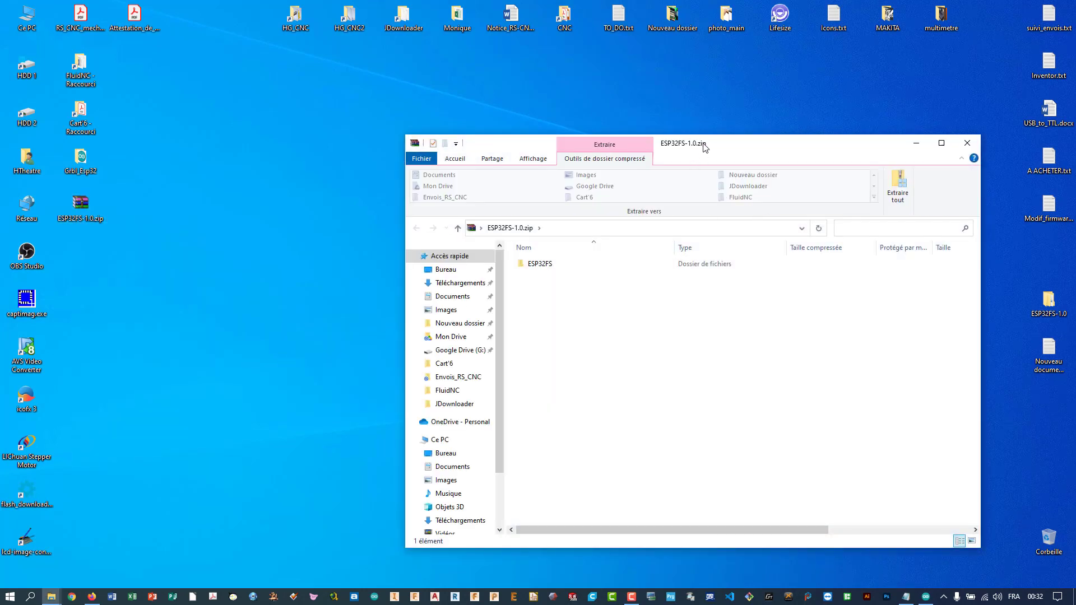
pyautogui.moveTo(704, 148); pyautogui.dragTo(856, 135)
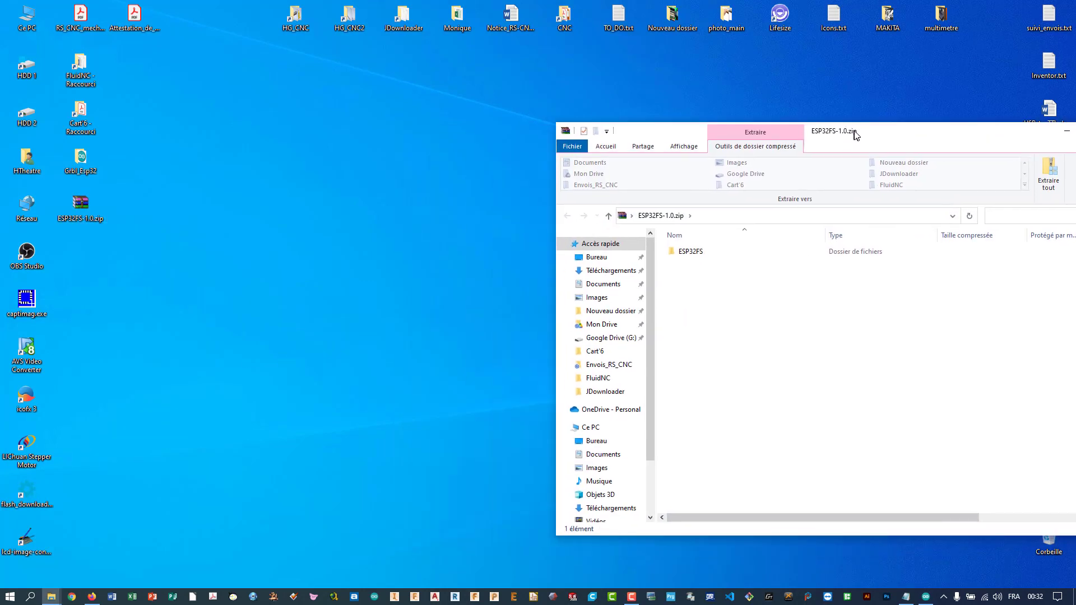
# - Open the HDD 1 drive in a separate window and go to Programmes (x86) > Arduino > tools
pyautogui.doubleClick(29, 77)
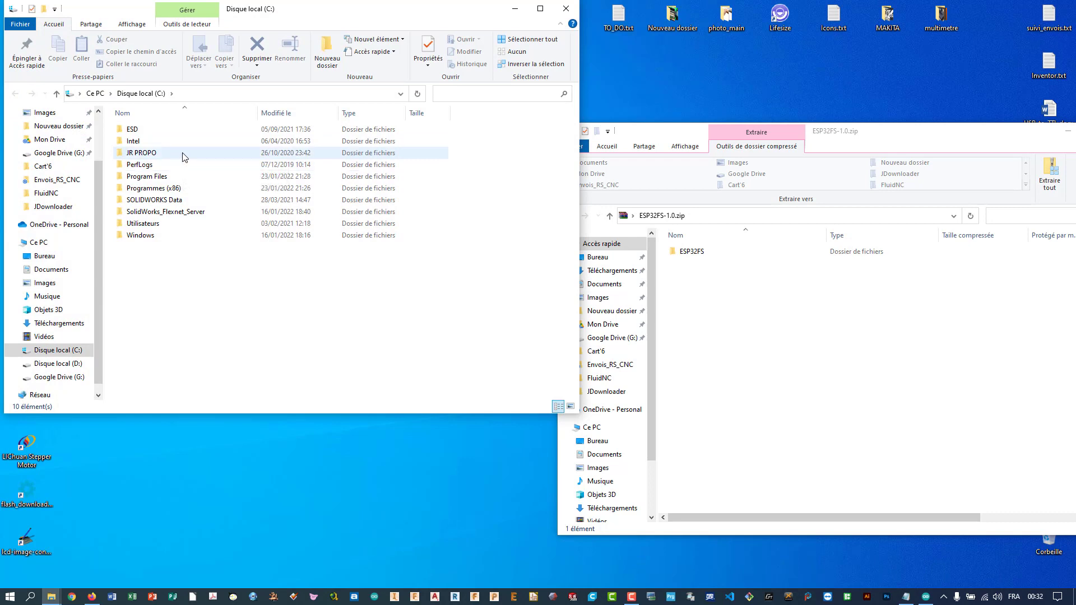
pyautogui.doubleClick(147, 188)
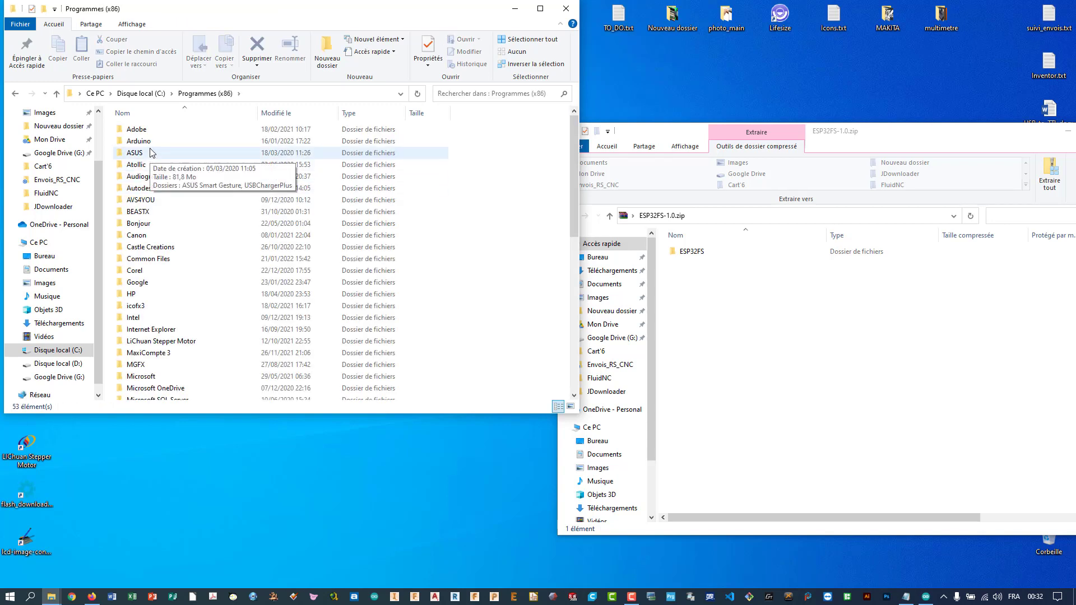
pyautogui.doubleClick(150, 147)
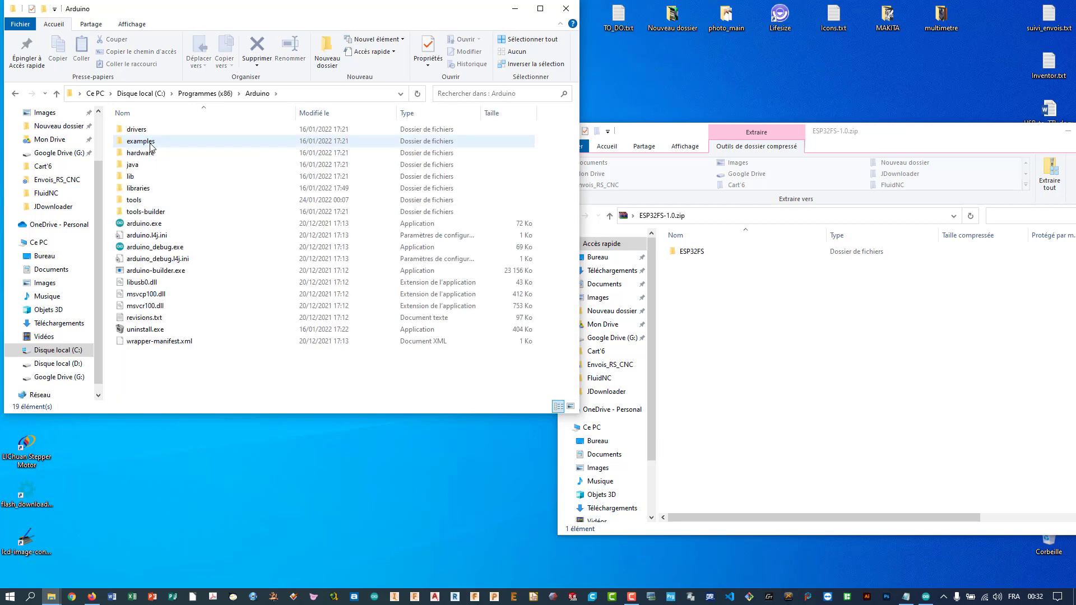
pyautogui.doubleClick(142, 200)
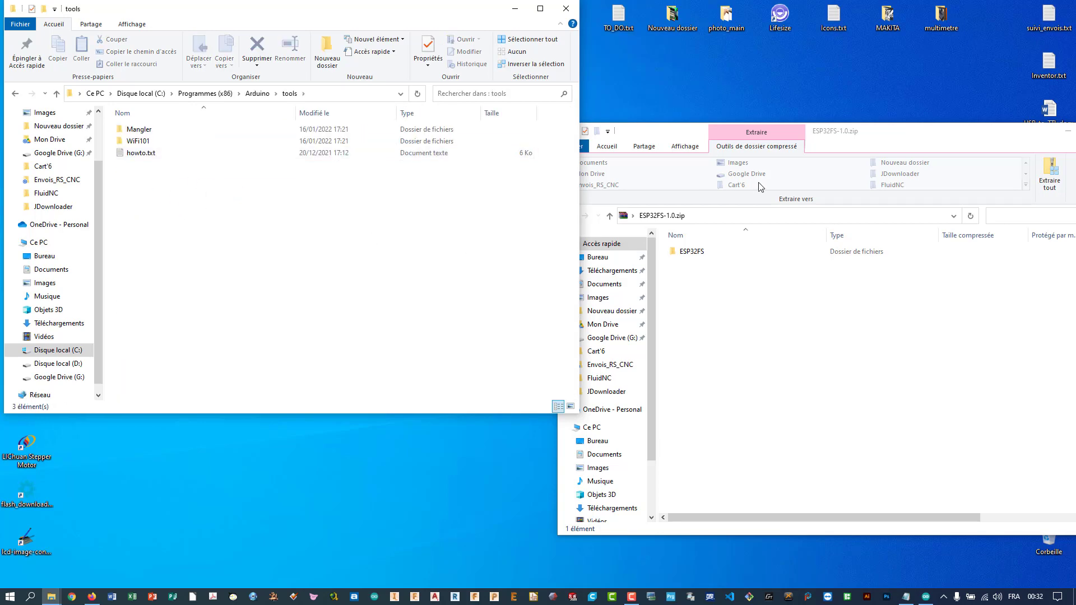
# - Examine the archive's ESP32FS folder down to its tool subfolder, return to the desktop folder and close that window
pyautogui.click(915, 140)
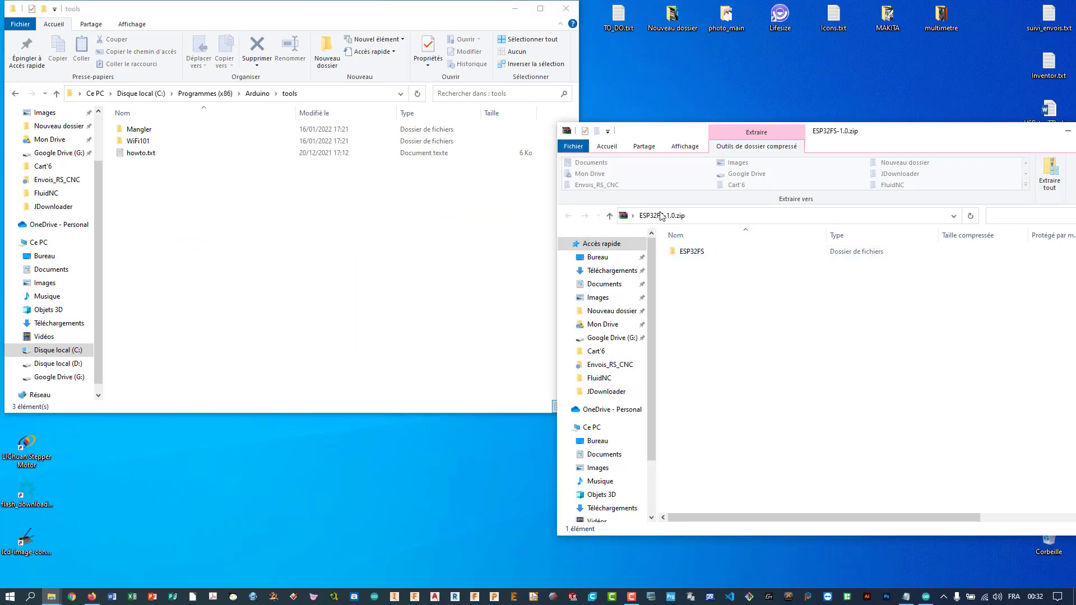
pyautogui.doubleClick(689, 252)
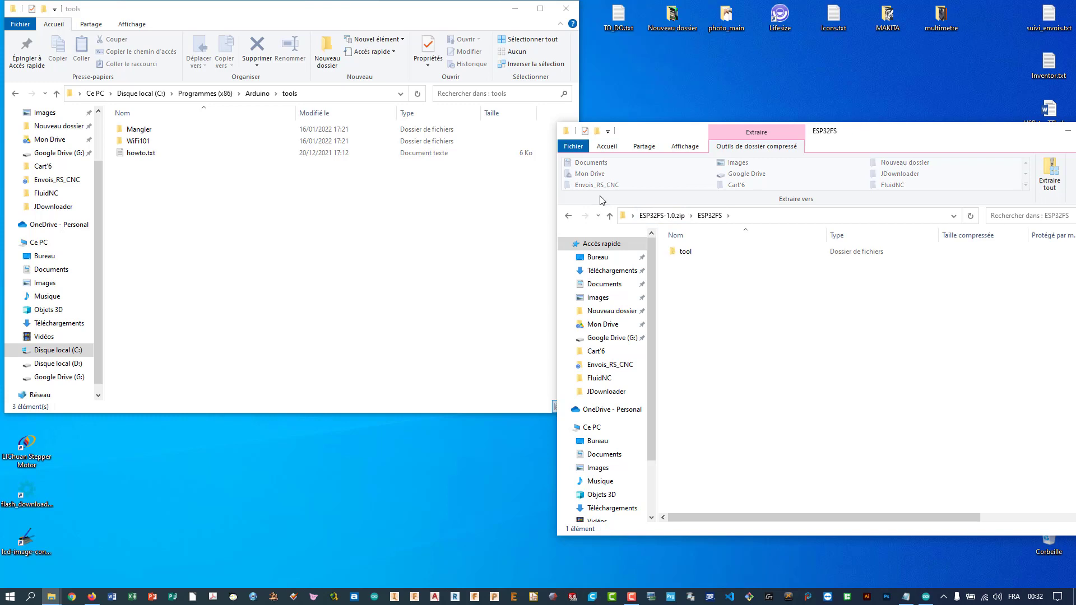
pyautogui.click(685, 253)
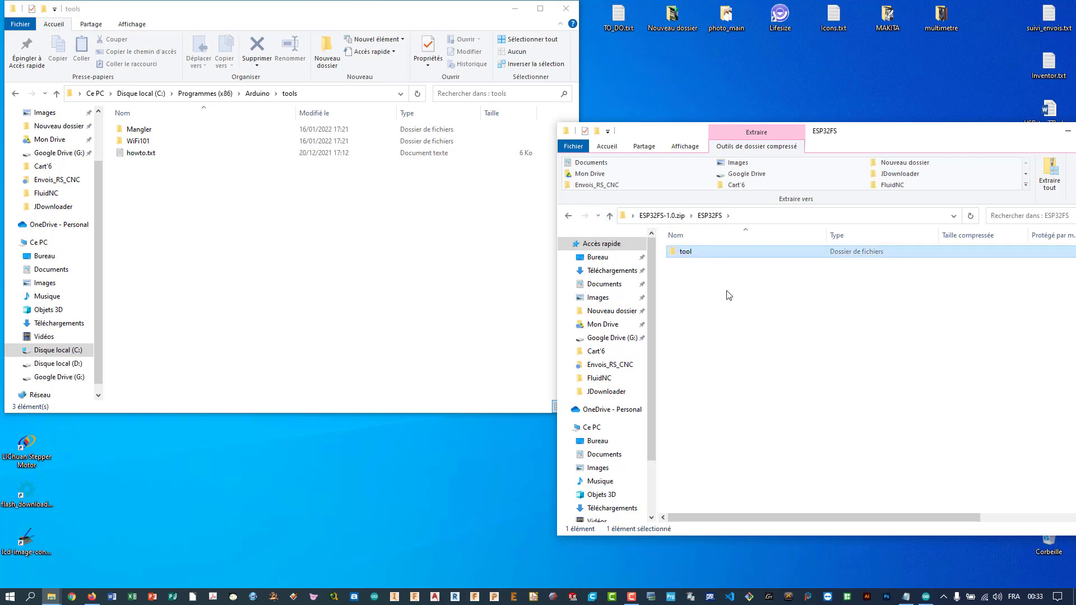
pyautogui.press('Return')
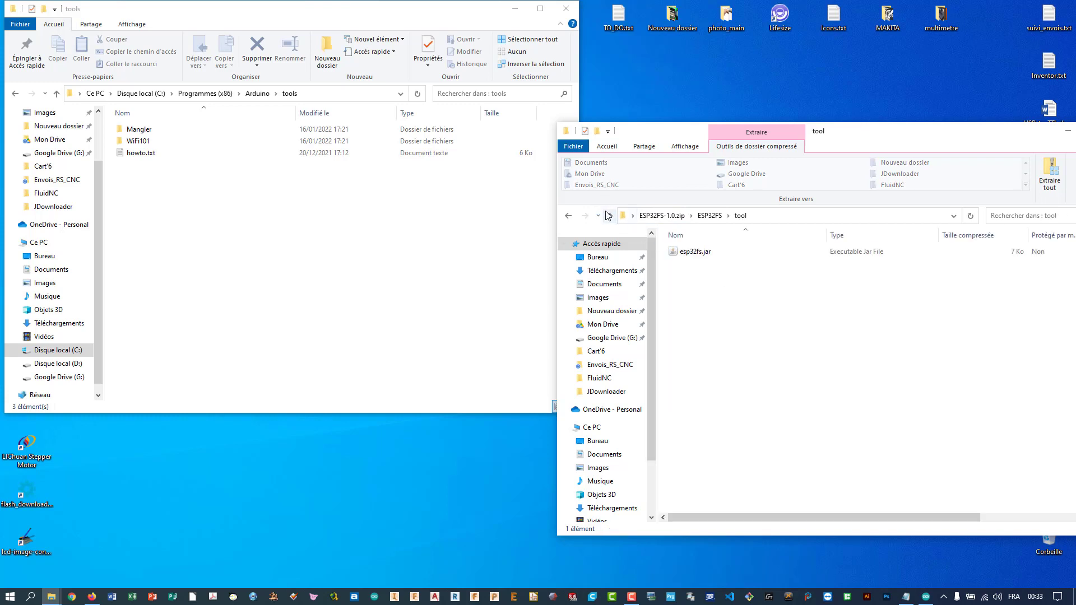
pyautogui.click(610, 216)
pyautogui.click(610, 216)
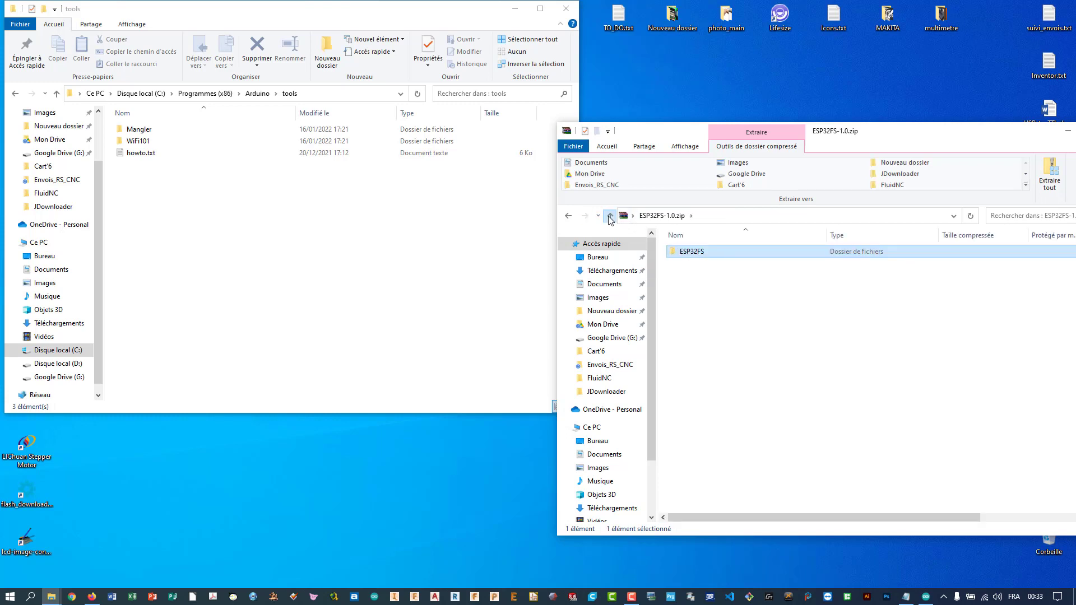
pyautogui.click(609, 216)
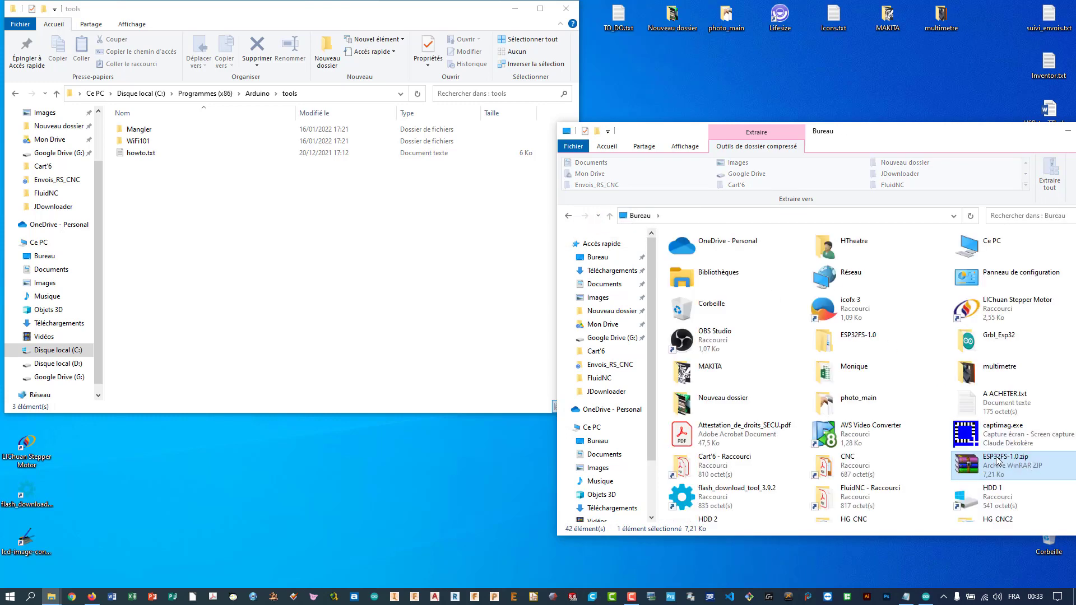
pyautogui.moveTo(1041, 135); pyautogui.dragTo(808, 153)
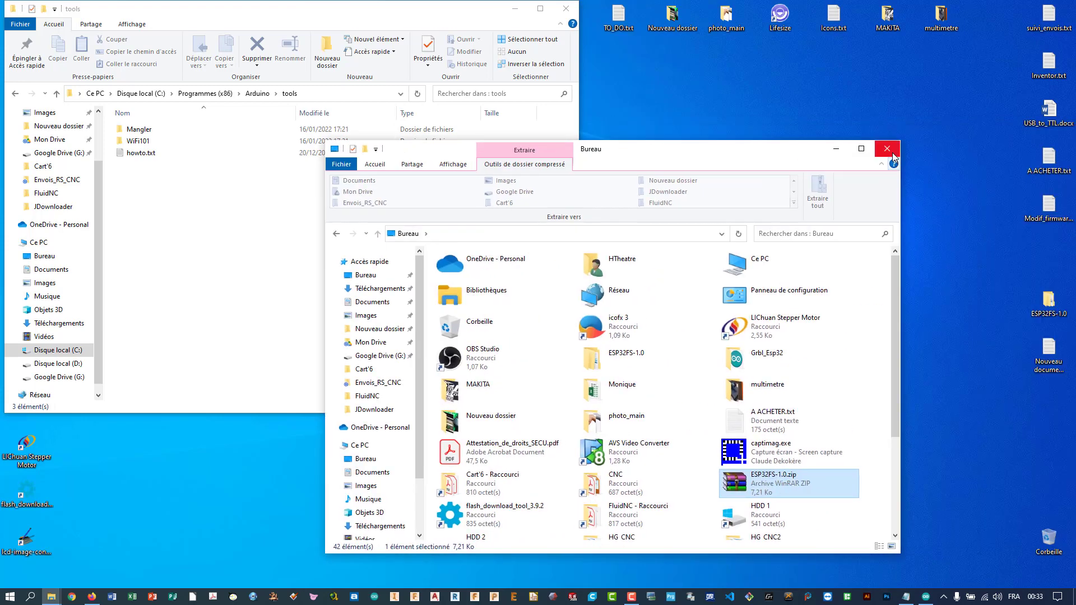
pyautogui.click(887, 149)
# - Reopen ESP32FS-1.0.zip in Windows Explorer beside the Arduino tools window and copy its ESP32FS folder into tools
pyautogui.moveTo(341, 9); pyautogui.dragTo(826, 77)
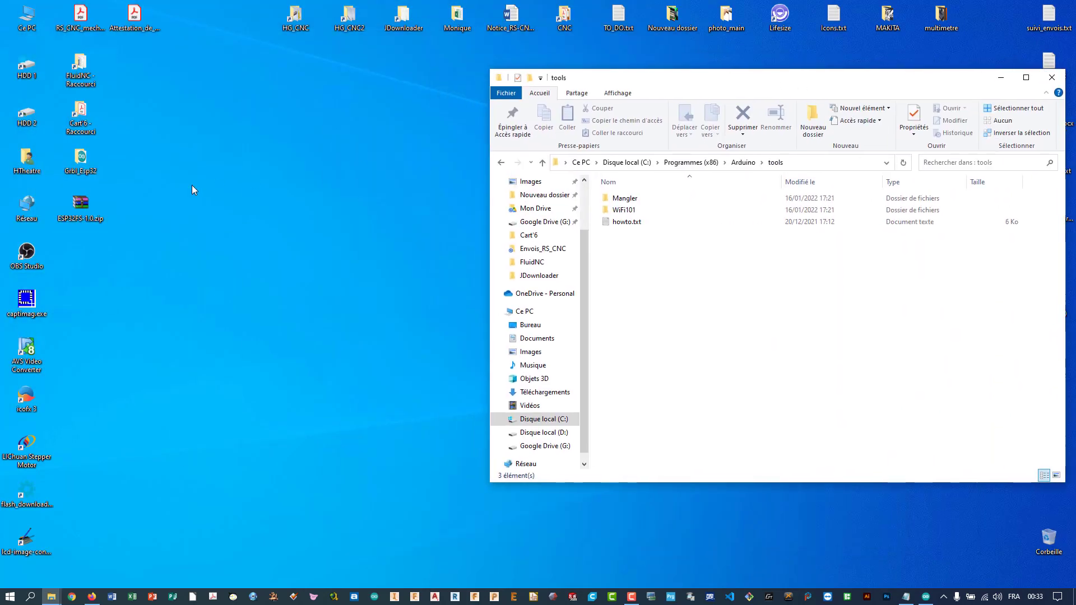
pyautogui.rightClick(90, 208)
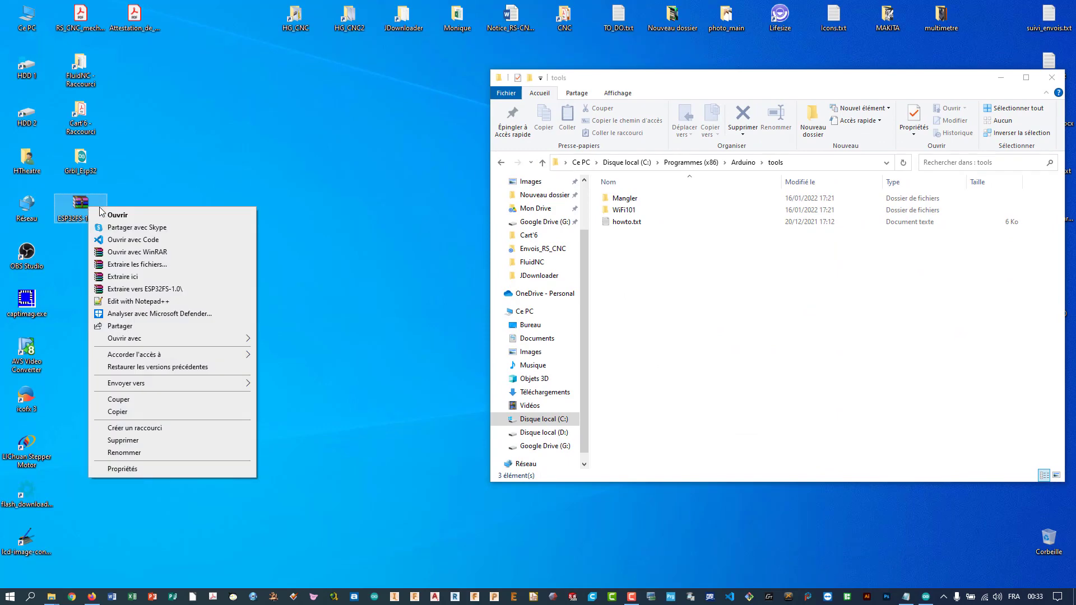
pyautogui.moveTo(132, 338)
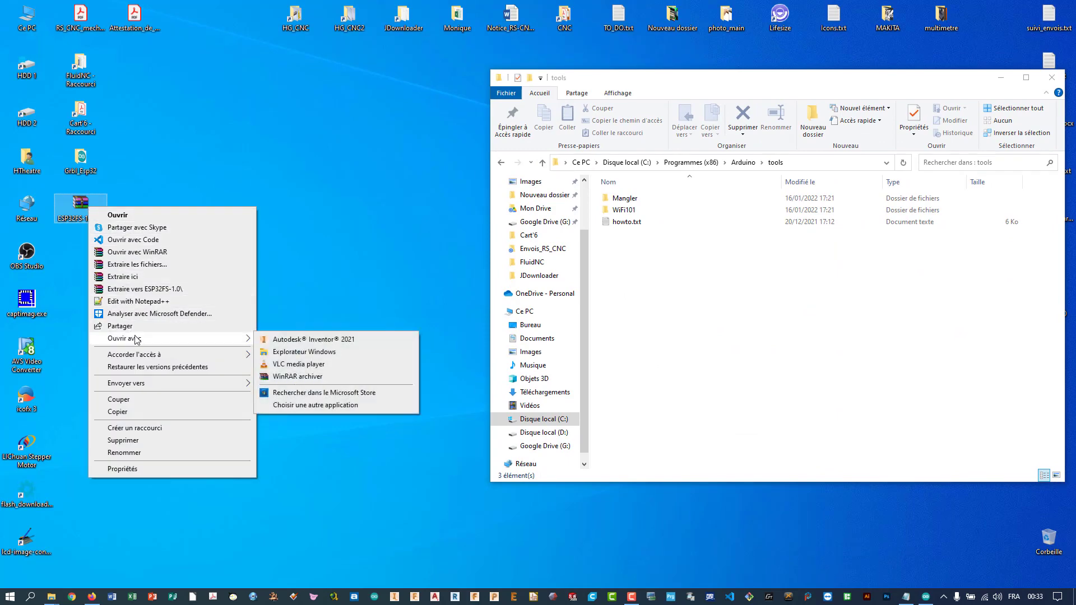
pyautogui.click(308, 357)
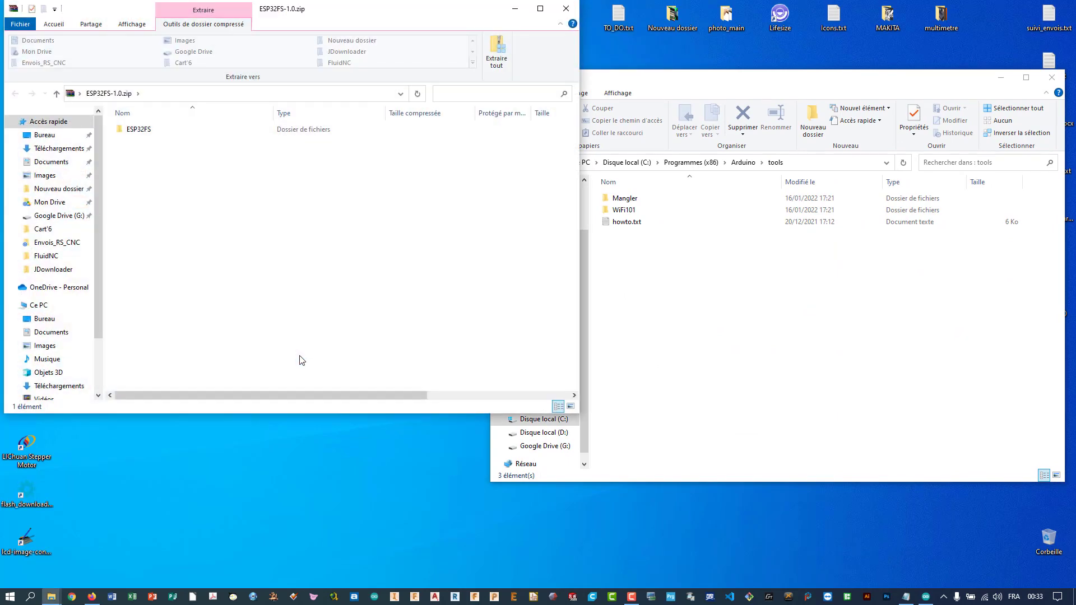
pyautogui.doubleClick(136, 136)
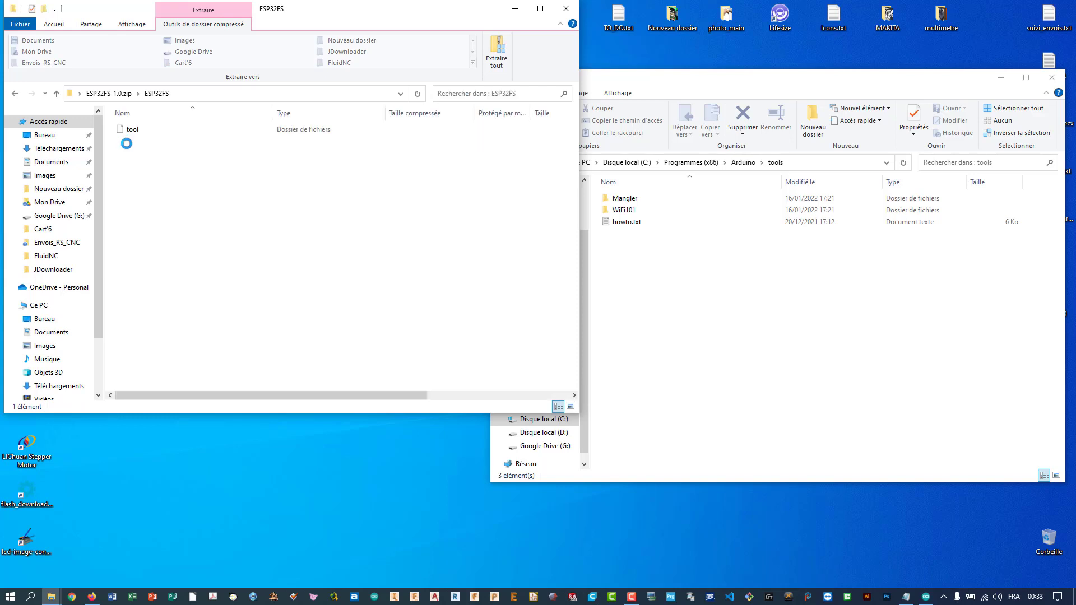
pyautogui.click(57, 94)
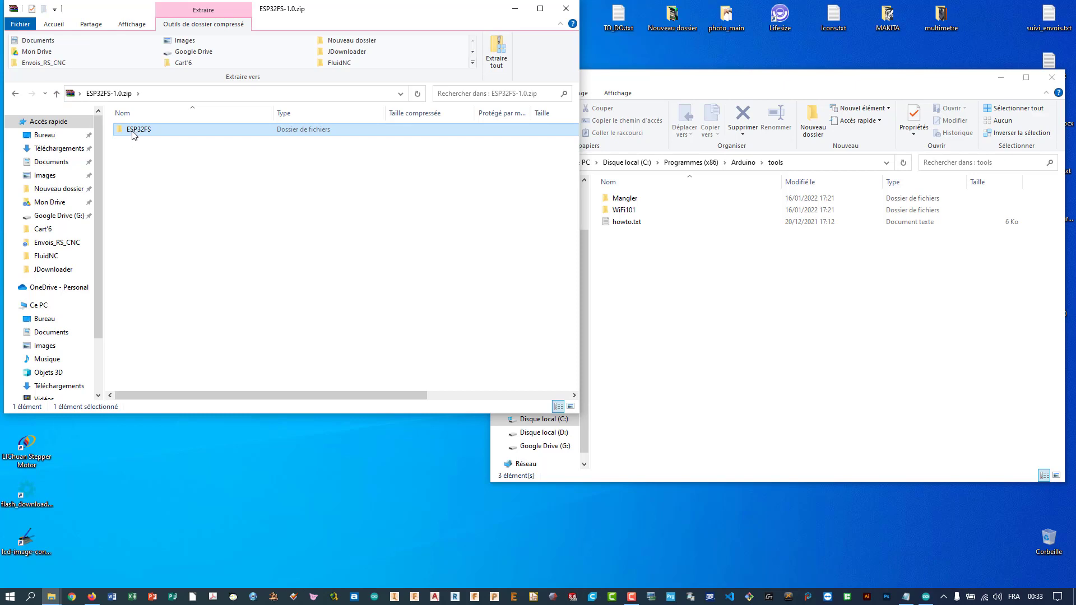
pyautogui.moveTo(689, 78); pyautogui.dragTo(769, 88)
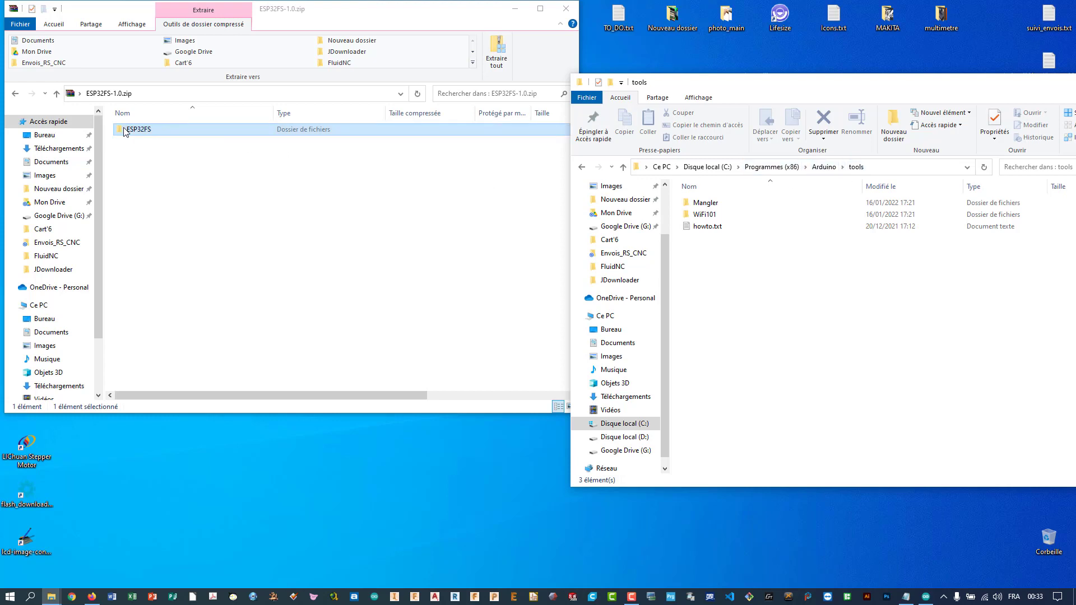
pyautogui.moveTo(139, 131); pyautogui.dragTo(745, 295)
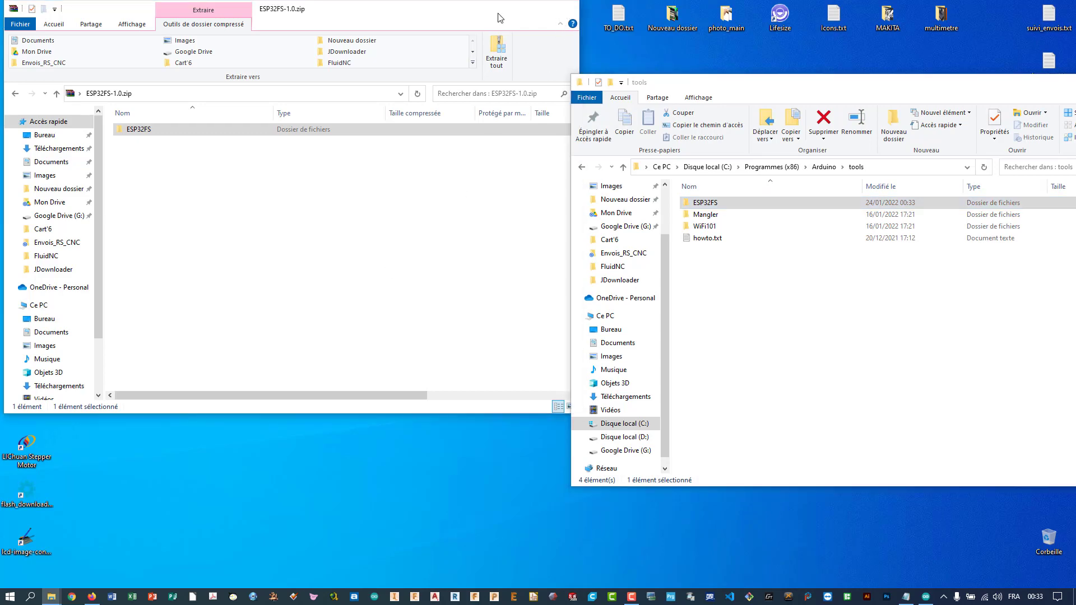
# - Close the archive window and delete ESP32FS-1.0.zip from the desktop
pyautogui.click(565, 10)
pyautogui.rightClick(76, 205)
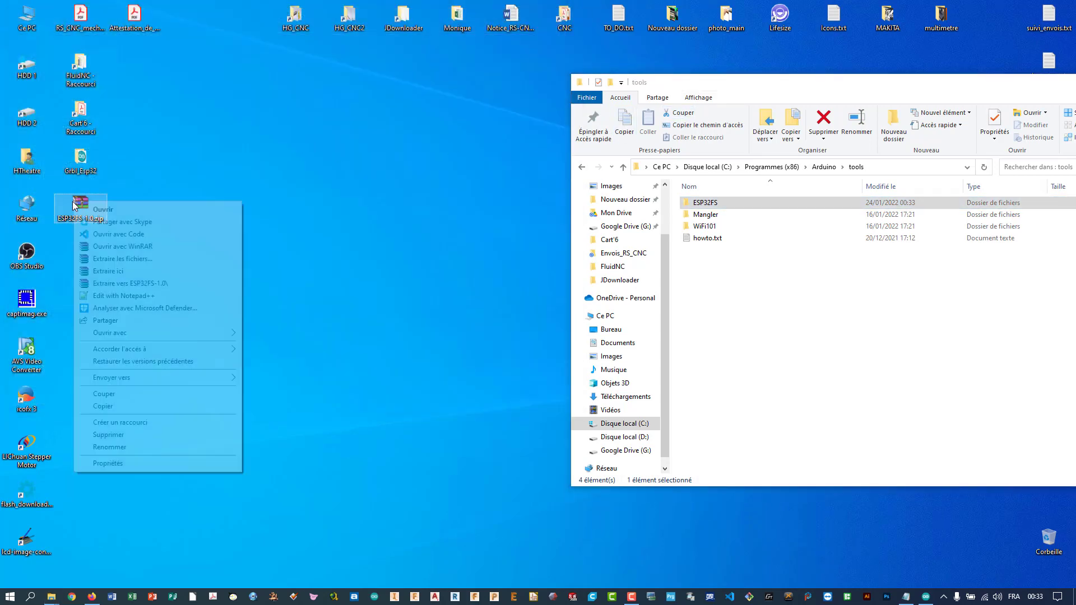
pyautogui.click(111, 435)
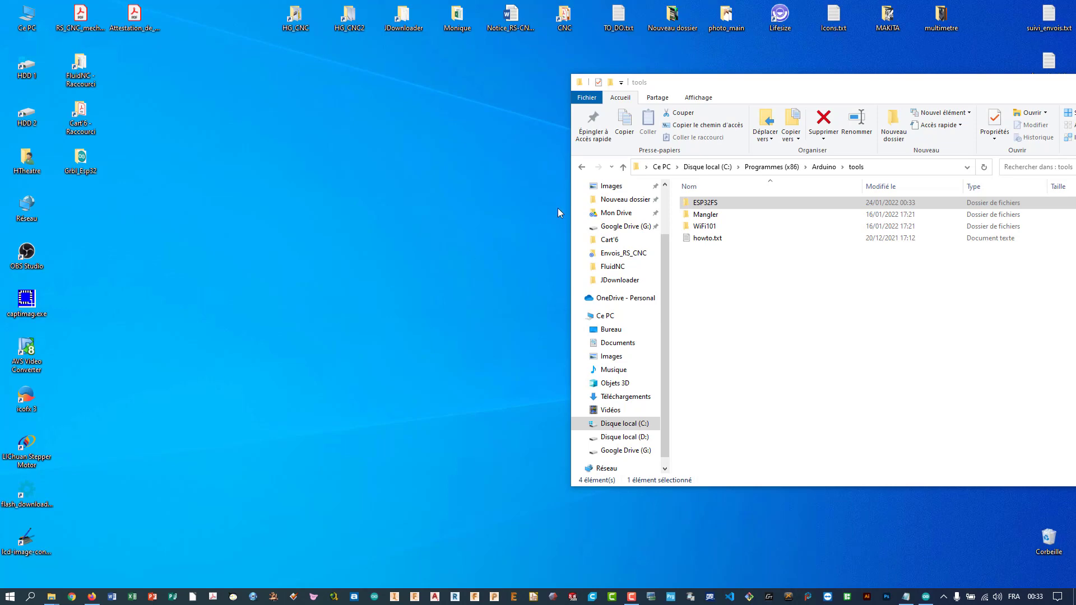
# - Close the Arduino tools folder window and restart the Arduino IDE
pyautogui.moveTo(836, 84); pyautogui.dragTo(375, 126)
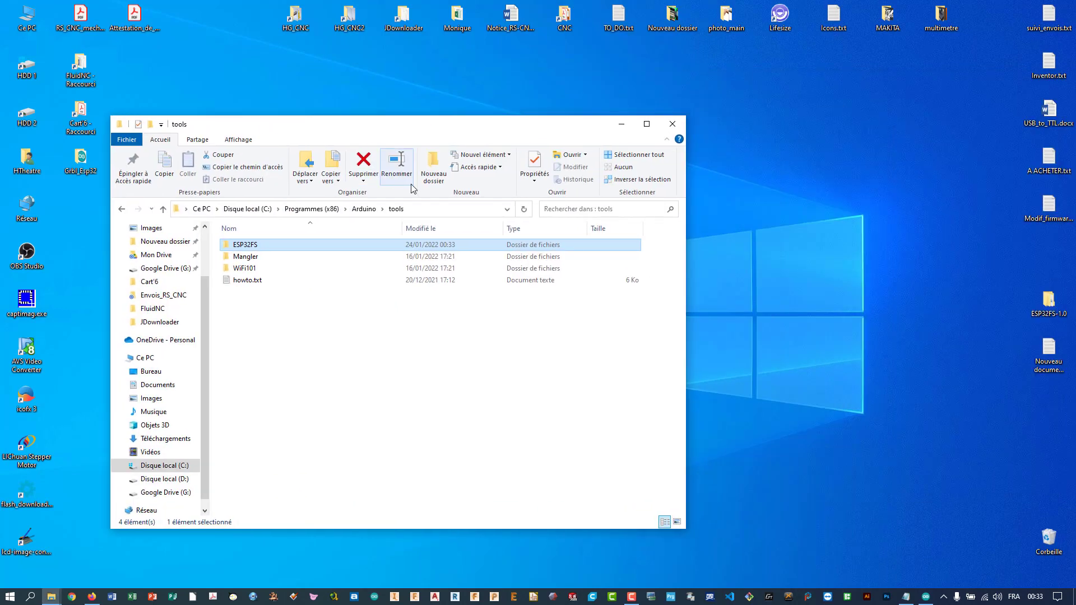
pyautogui.click(679, 124)
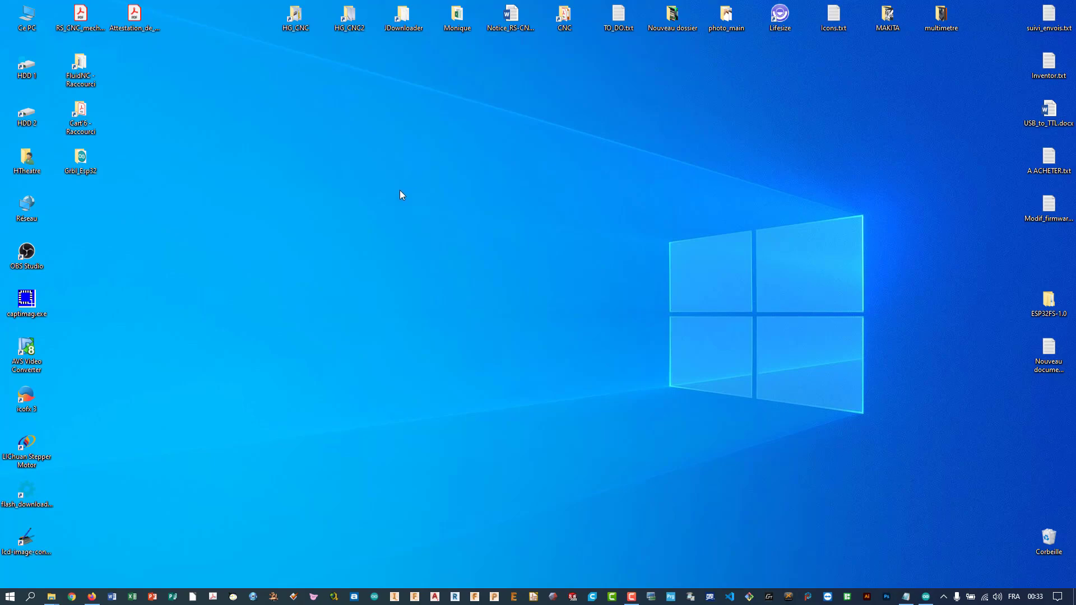
pyautogui.click(931, 596)
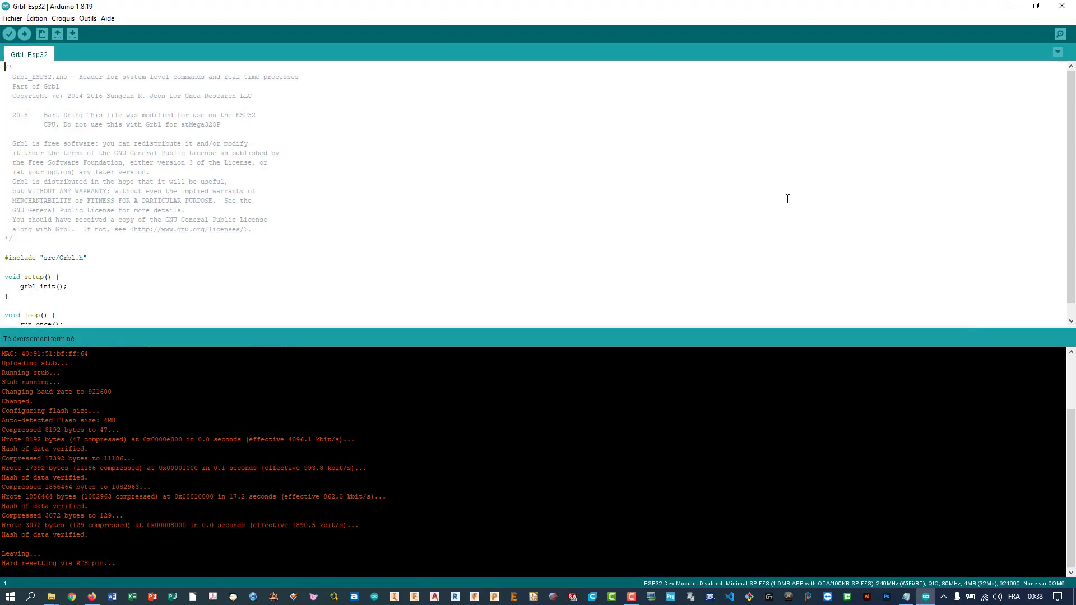
pyautogui.click(1062, 6)
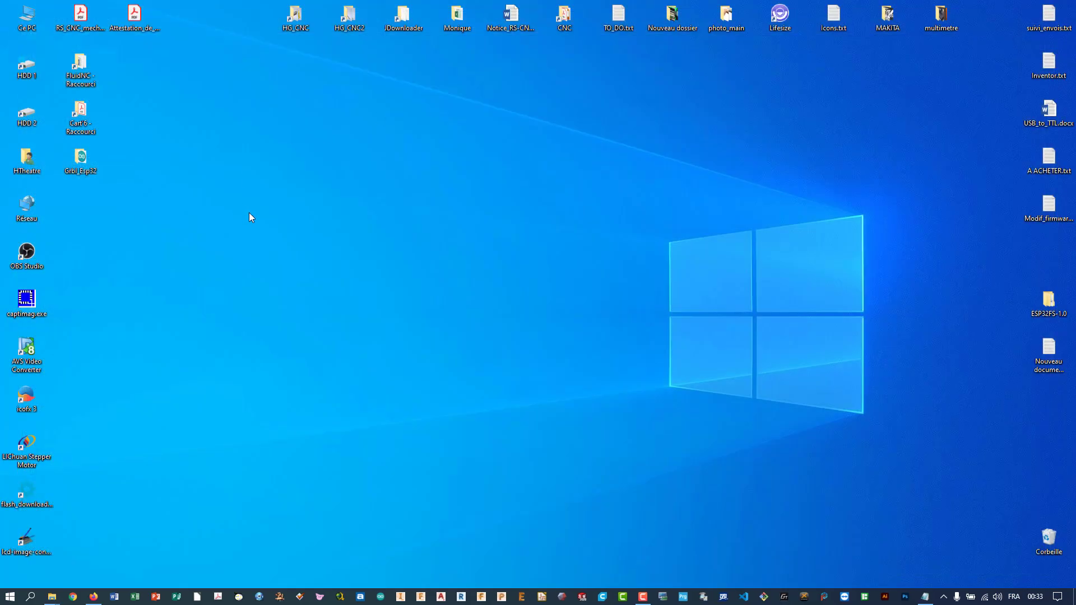
pyautogui.doubleClick(72, 164)
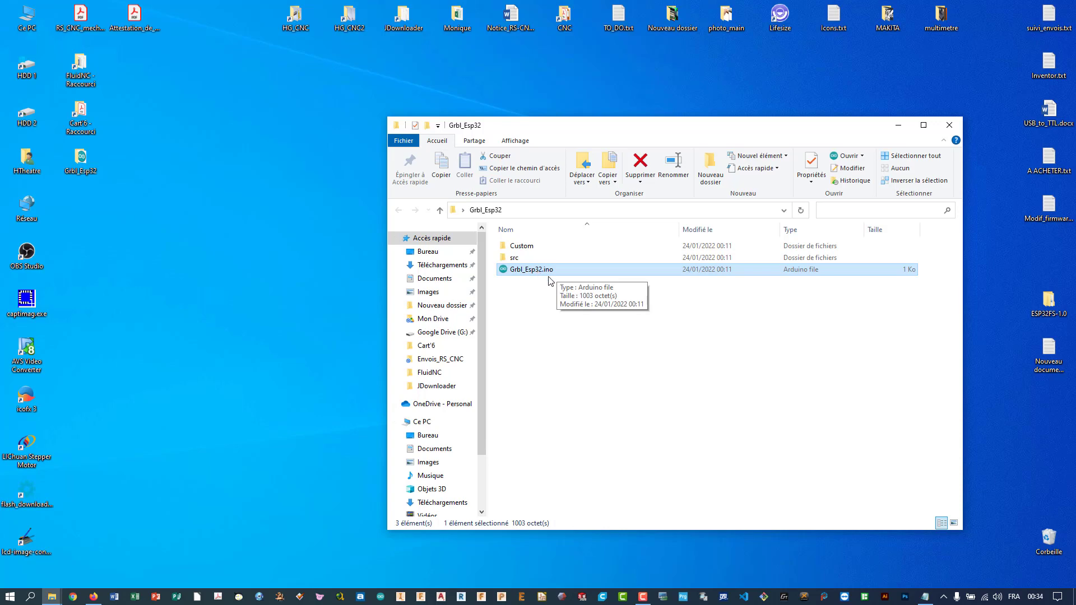
pyautogui.click(950, 125)
pyautogui.click(380, 597)
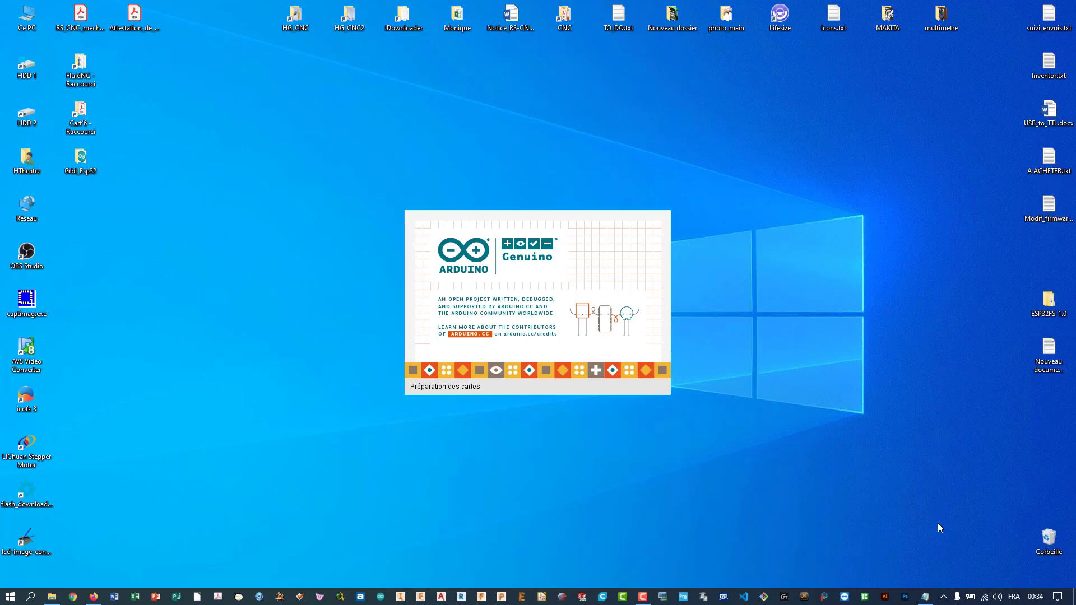
# - Empty the Recycle Bin, confirming the permanent deletion of ESP32FS-1.0.zip
pyautogui.rightClick(1047, 540)
pyautogui.click(954, 471)
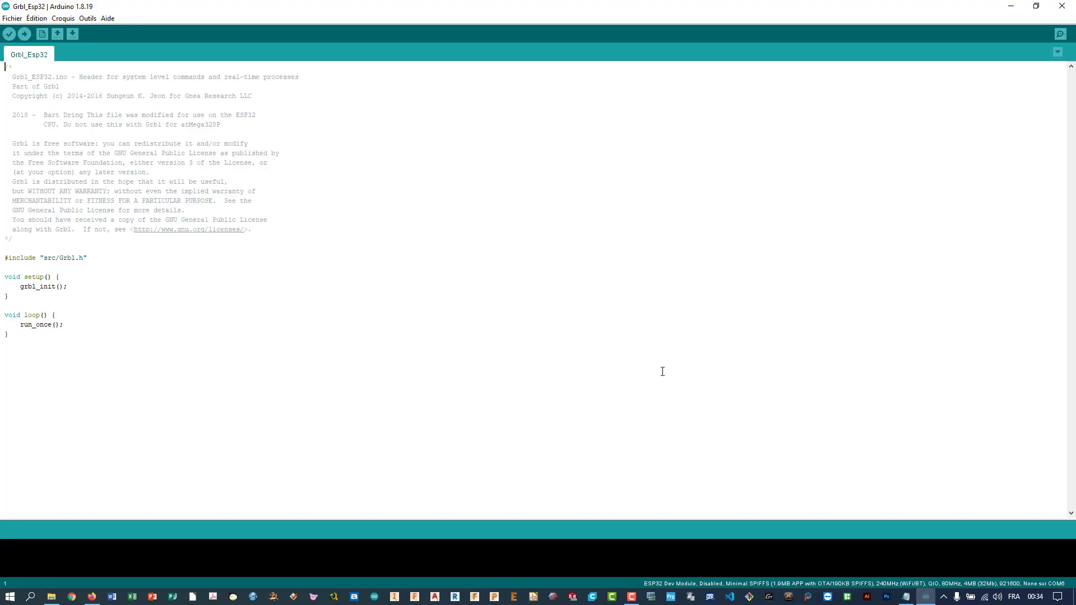
pyautogui.click(1011, 5)
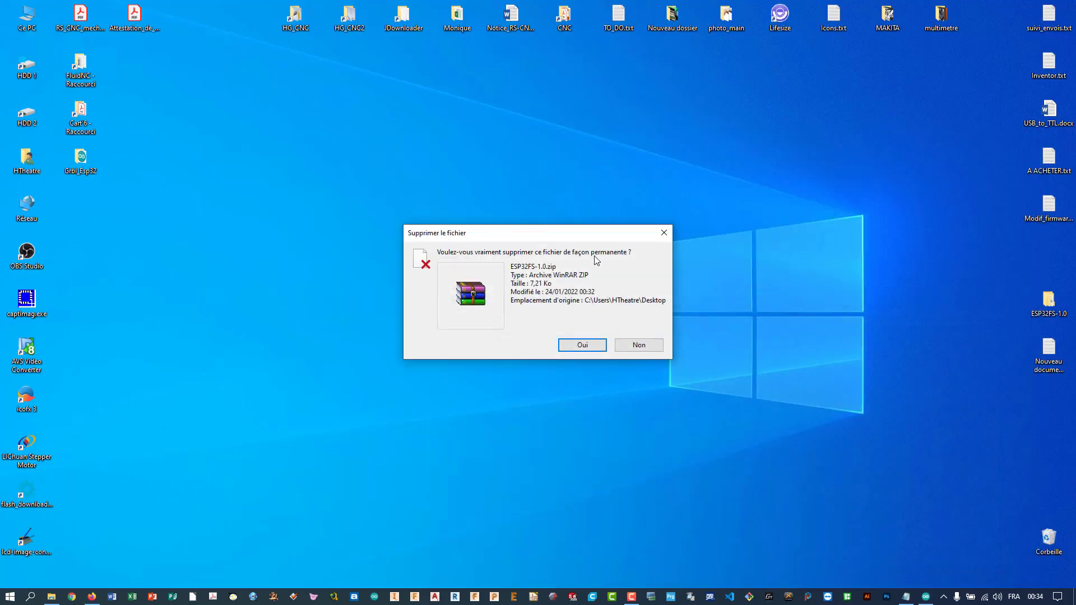
pyautogui.click(583, 346)
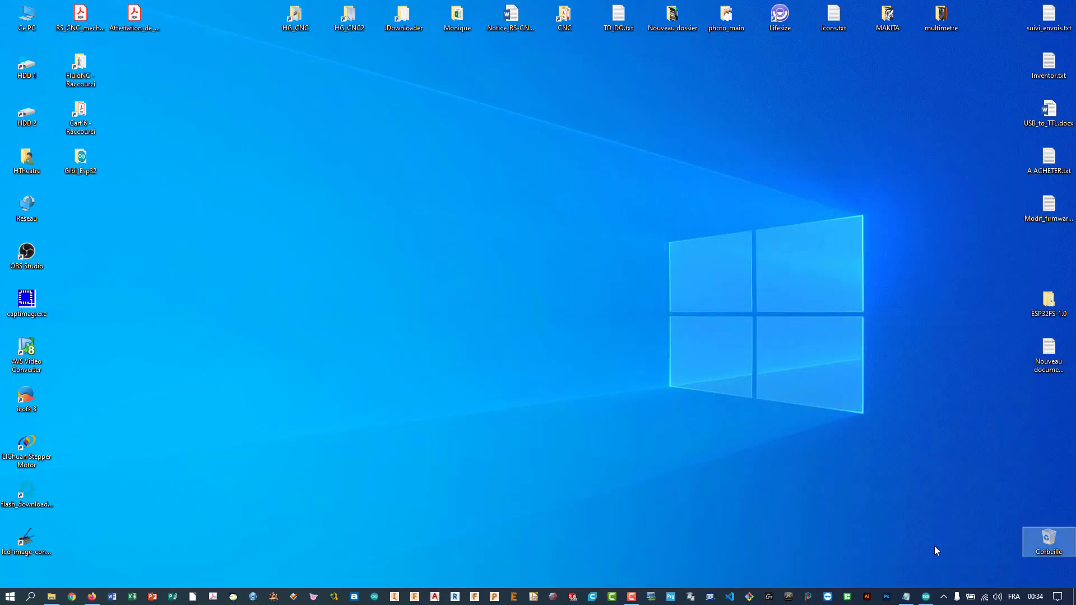
# - Return to the Arduino IDE and create a new blank sketch, placing its window near the middle of the desktop
pyautogui.click(926, 597)
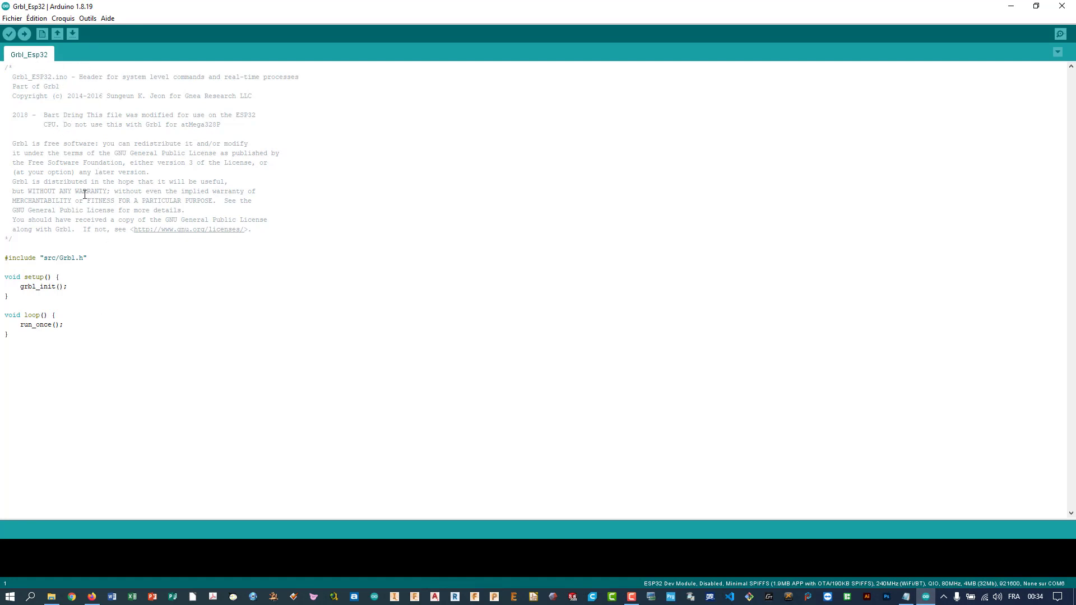
pyautogui.click(14, 22)
pyautogui.click(17, 29)
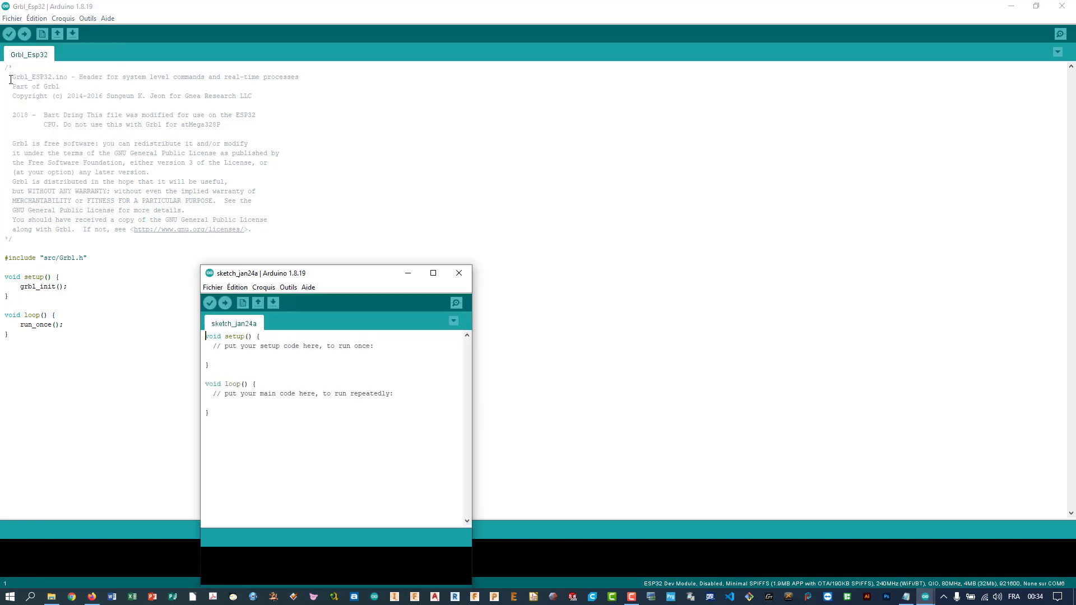
pyautogui.moveTo(323, 278); pyautogui.dragTo(462, 161)
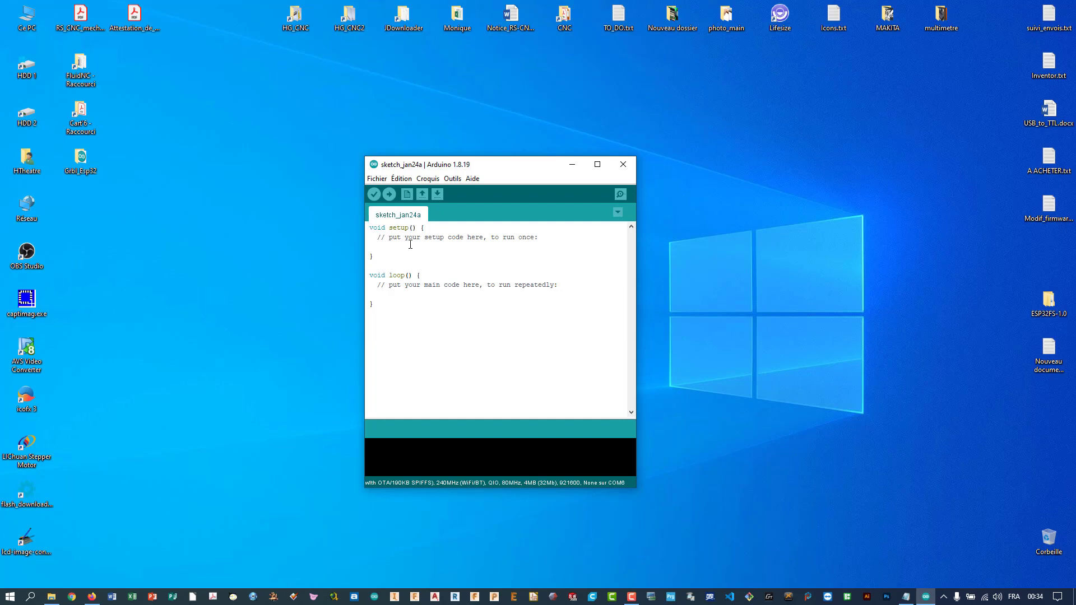
# - Save the new sketch under the name makerfr in the Arduino sketch folder
pyautogui.click(379, 179)
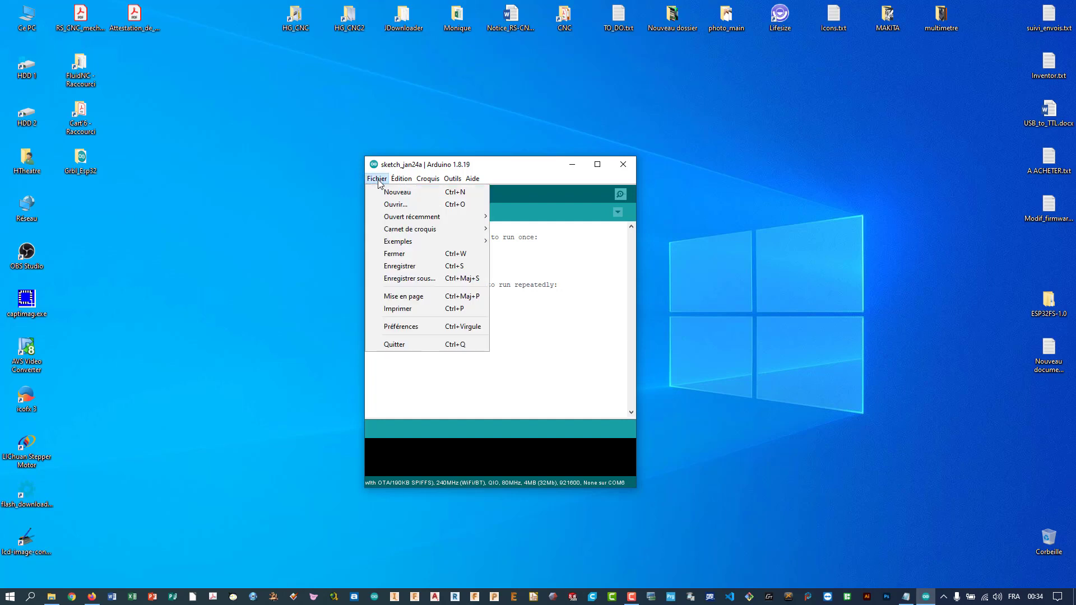
pyautogui.click(401, 279)
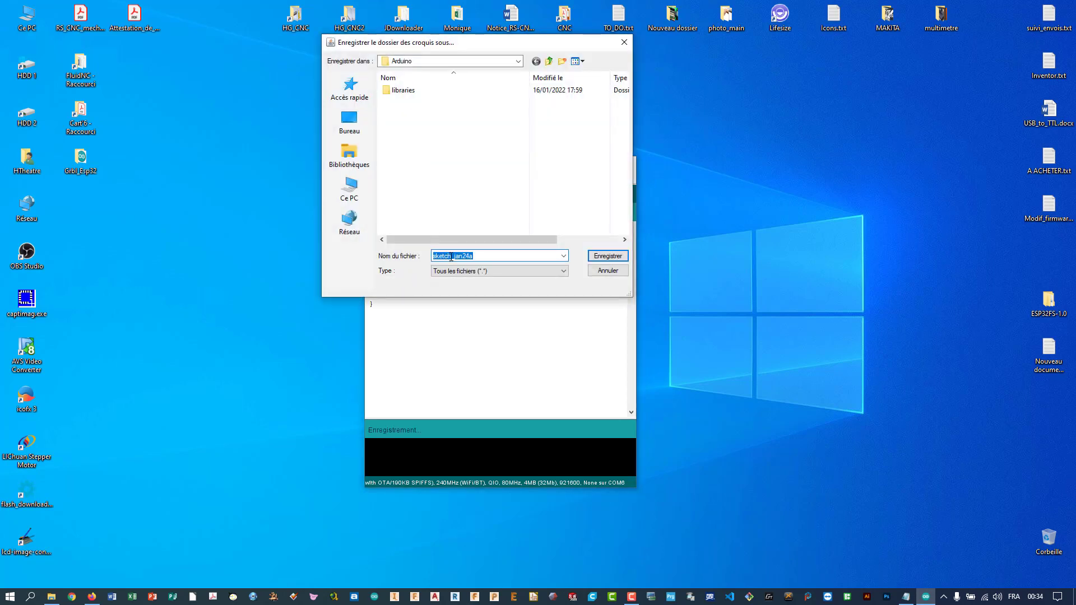
pyautogui.click(453, 257)
pyautogui.moveTo(474, 255); pyautogui.dragTo(401, 255)
pyautogui.write('makerfr')
pyautogui.click(609, 256)
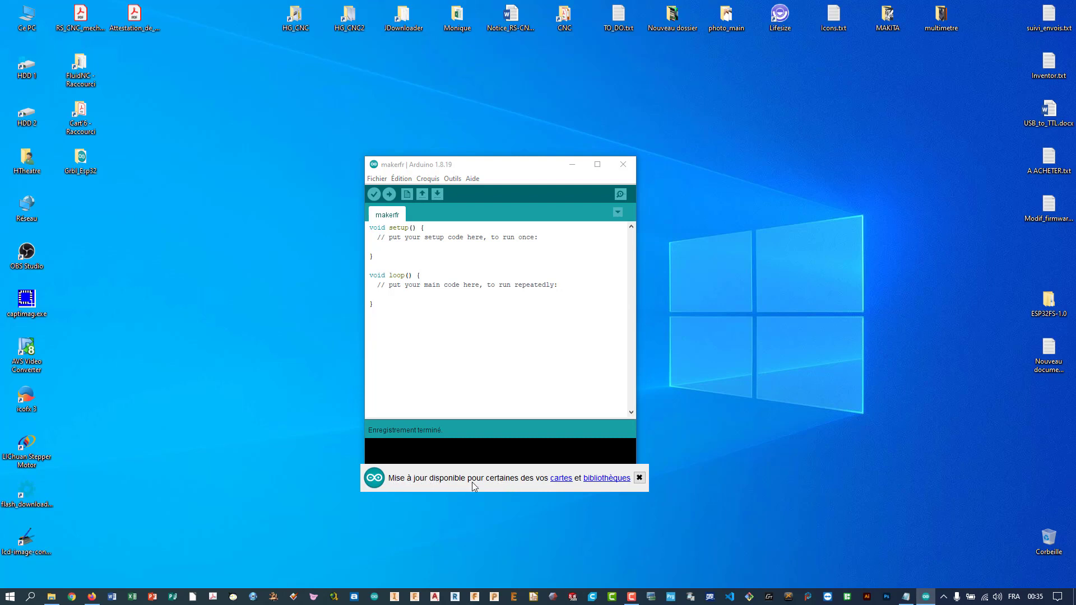
# - Maximize the makerfr sketch window and open the sketch's folder in Windows Explorer
pyautogui.click(598, 164)
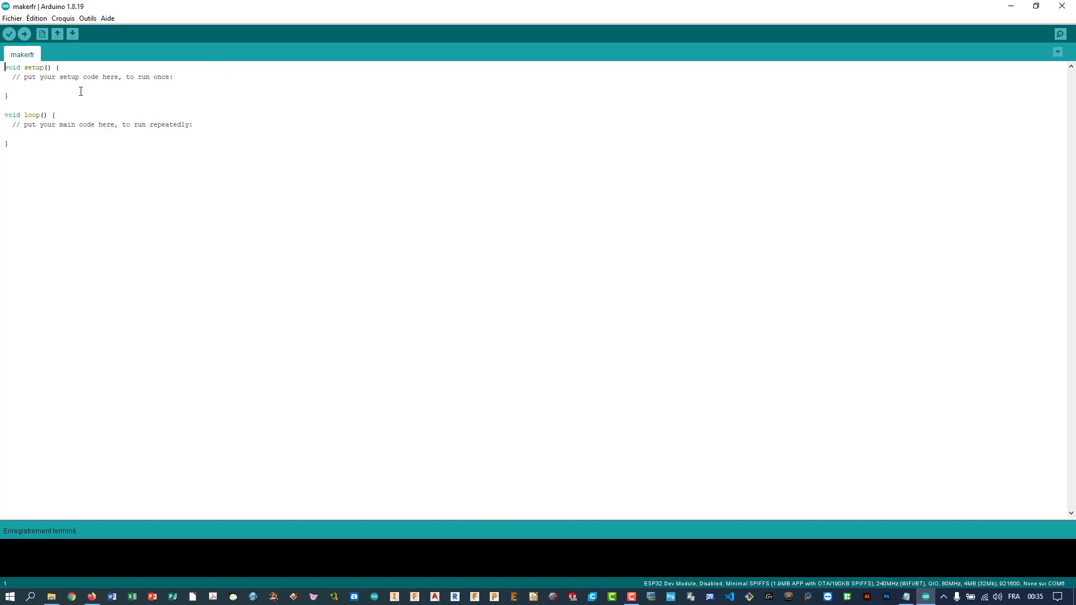
pyautogui.click(70, 20)
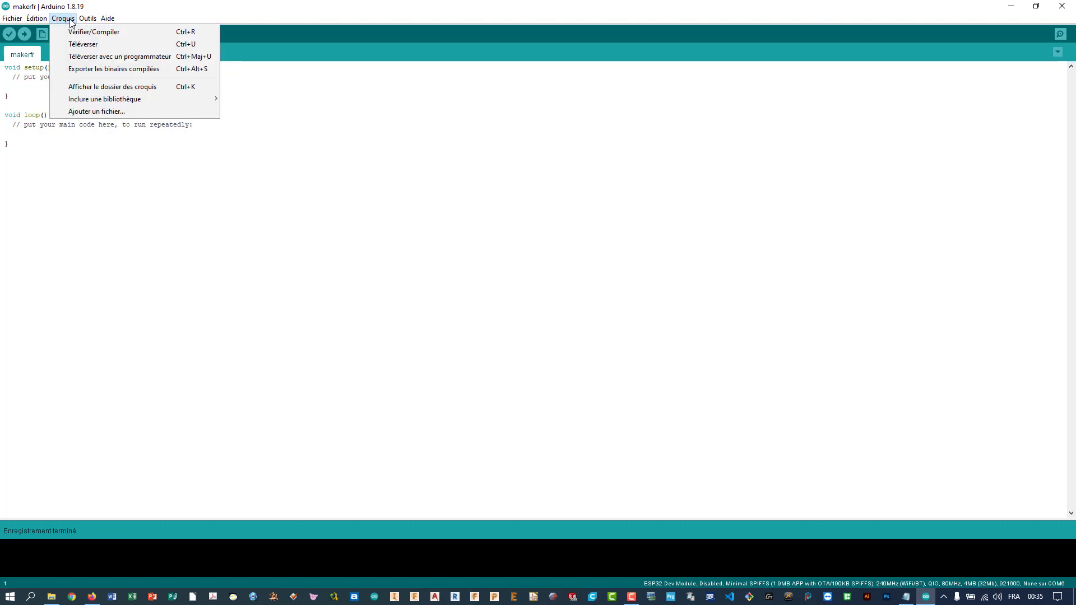
pyautogui.click(77, 89)
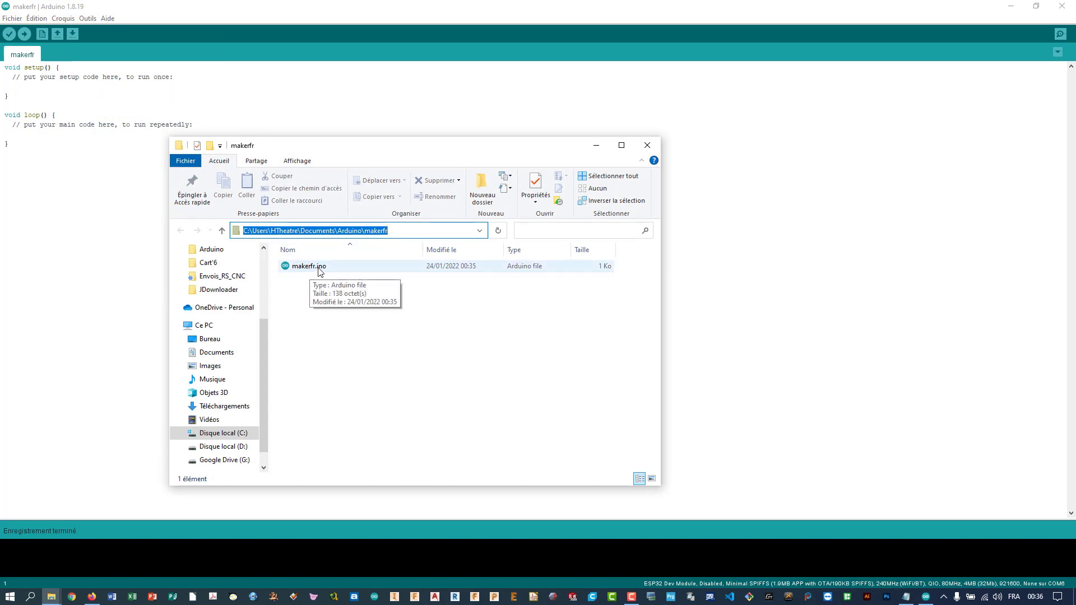
# - Create a new folder named data inside the makerfr sketch folder
pyautogui.rightClick(357, 324)
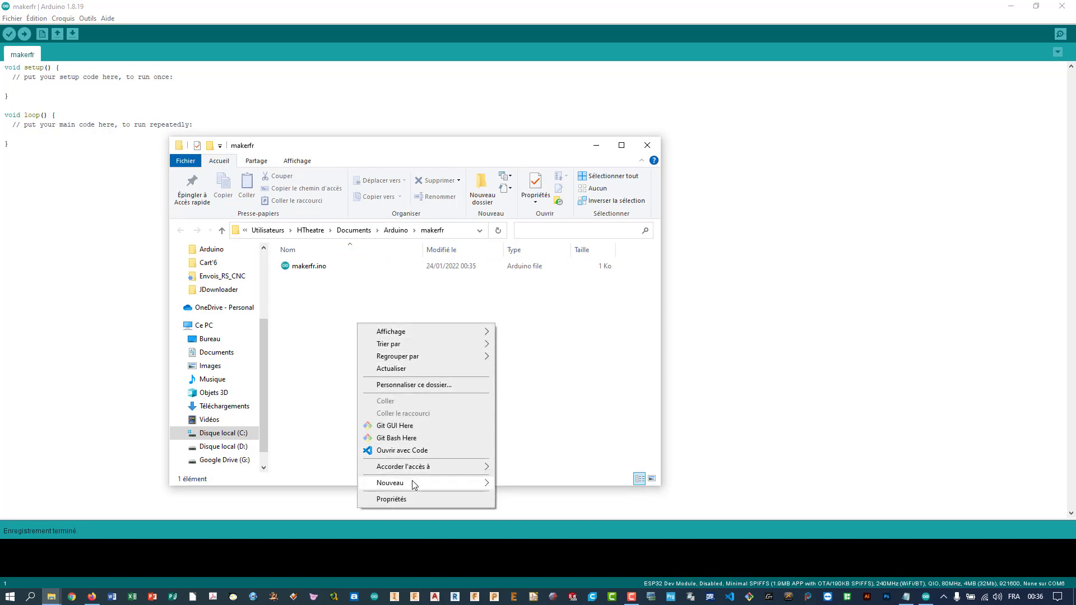
pyautogui.moveTo(412, 480)
pyautogui.click(521, 256)
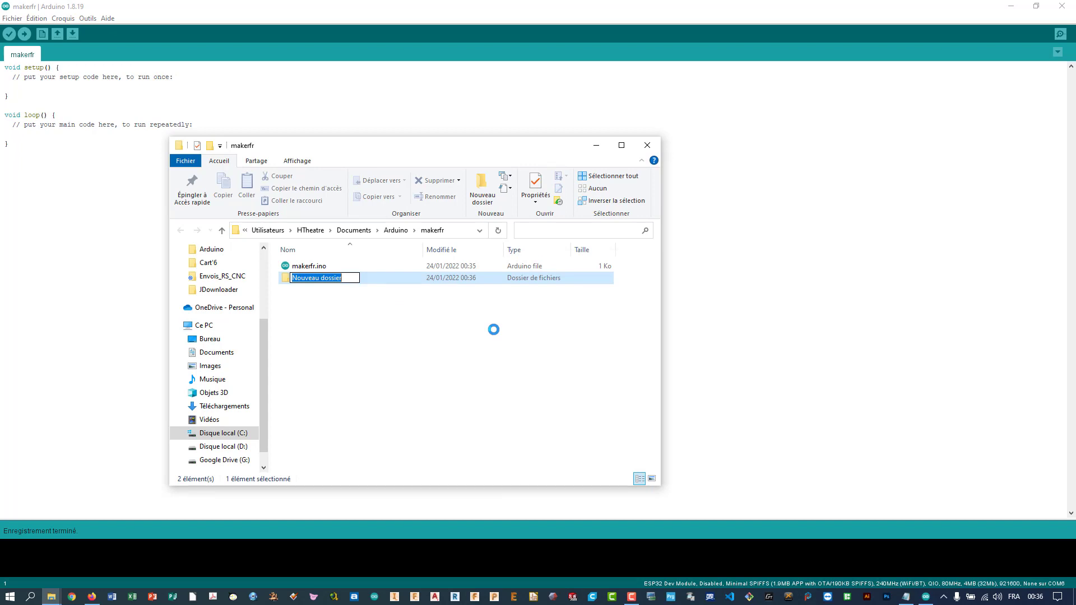
pyautogui.write('data')
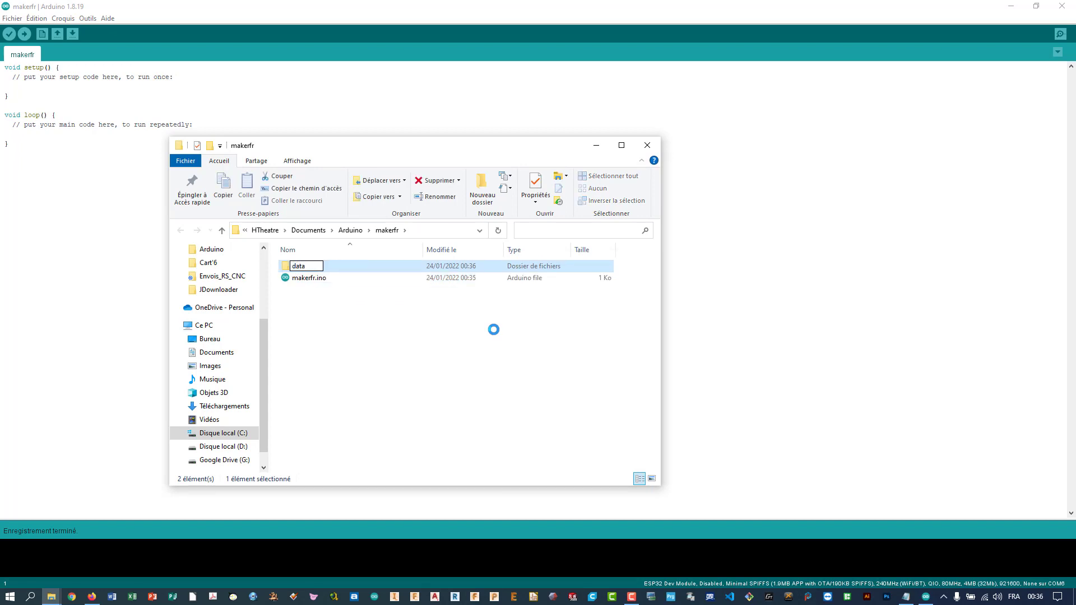
pyautogui.click(470, 350)
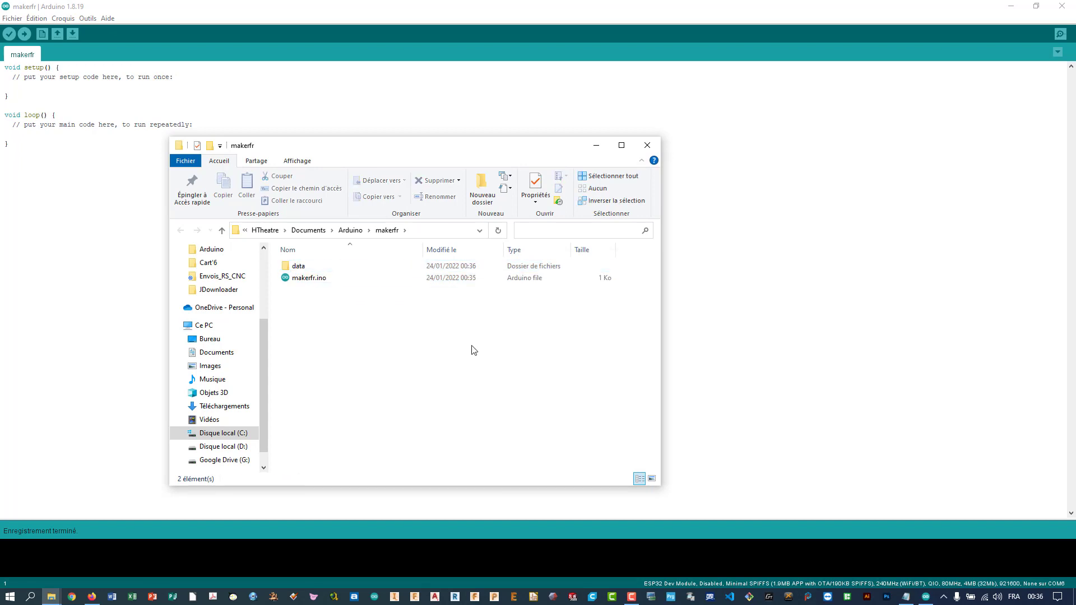
# - Minimize the Arduino IDE and open Grbl_Esp32 > src > data from the desktop in a window beside the makerfr folder
pyautogui.click(1010, 6)
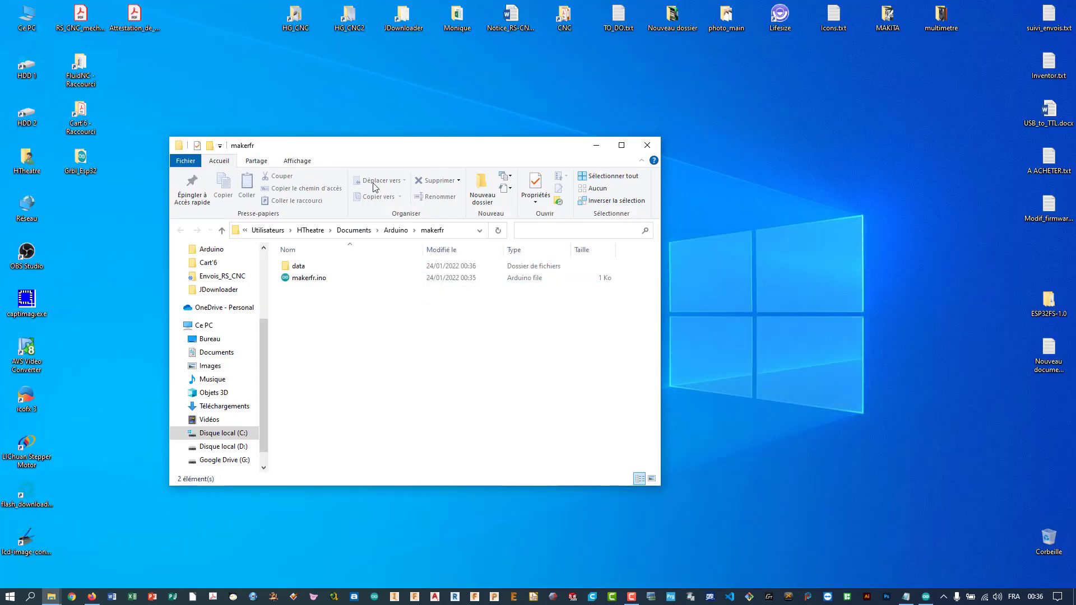
pyautogui.moveTo(327, 155); pyautogui.dragTo(475, 107)
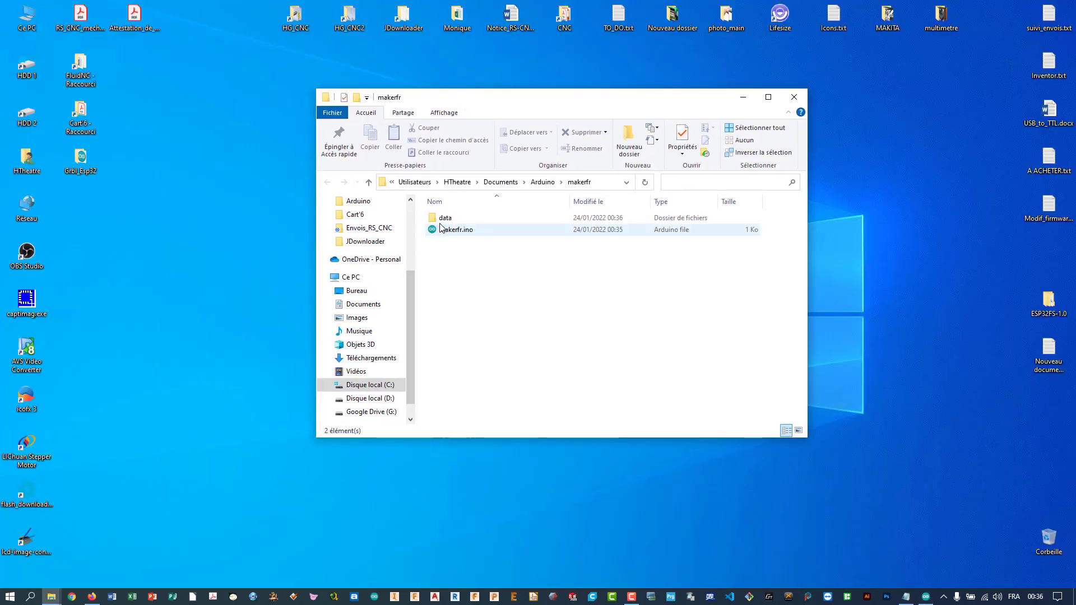
pyautogui.doubleClick(73, 168)
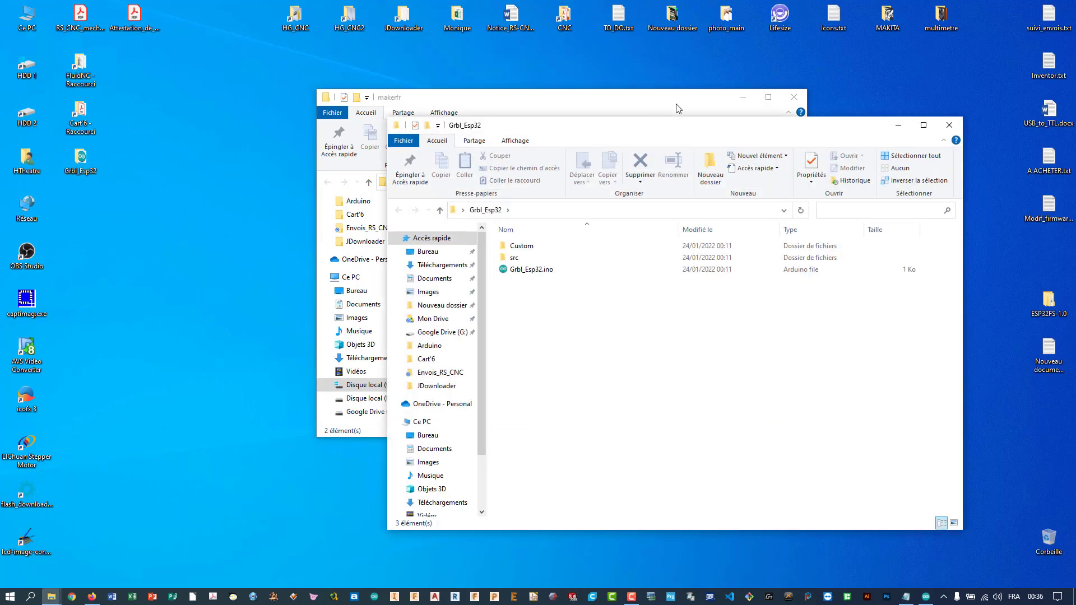
pyautogui.moveTo(670, 125); pyautogui.dragTo(267, 104)
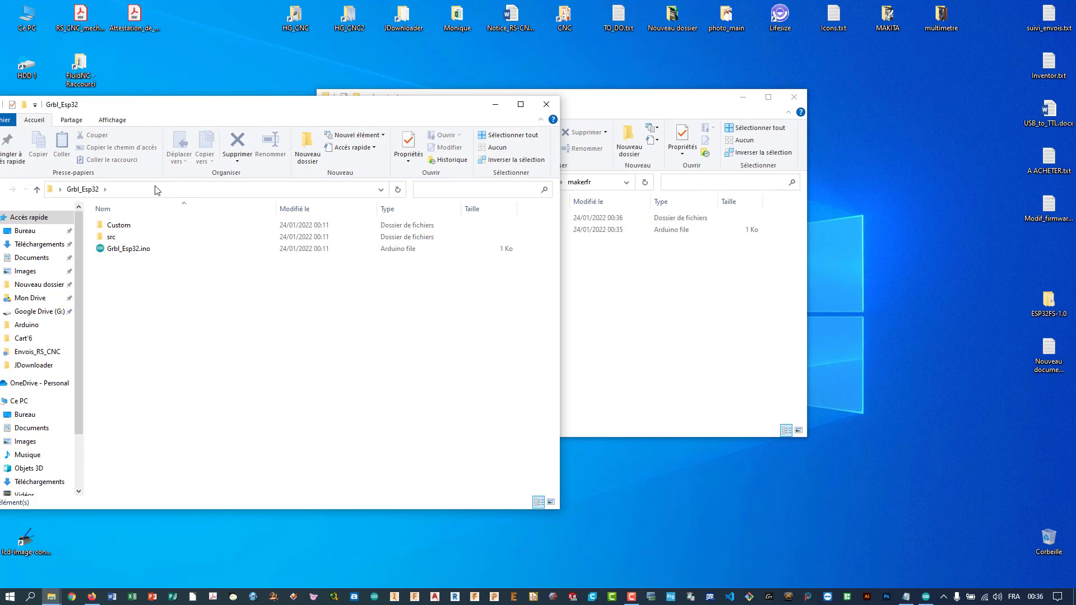
pyautogui.doubleClick(113, 238)
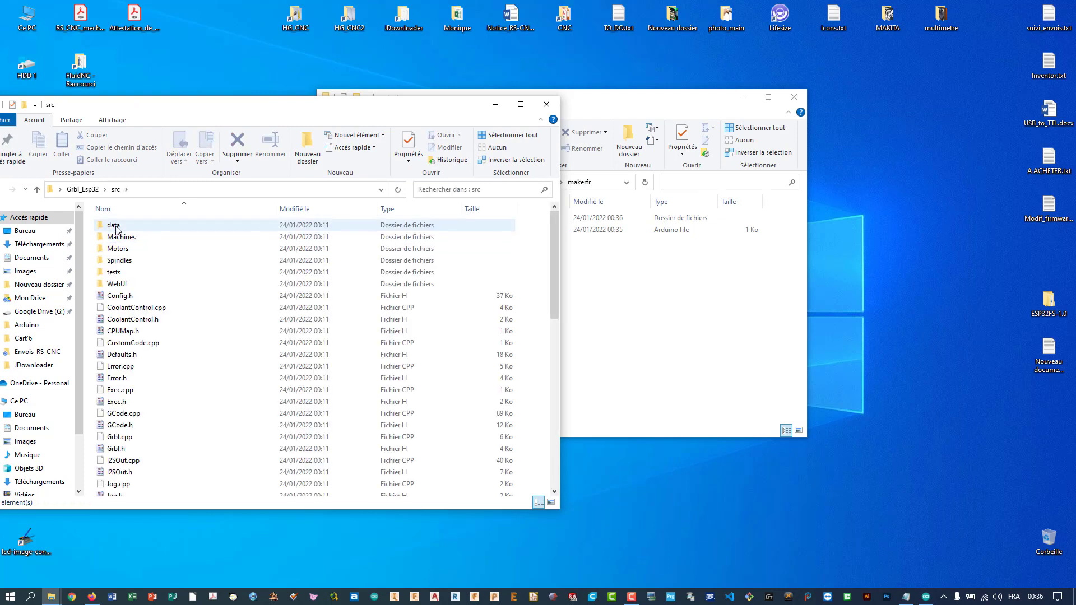
pyautogui.doubleClick(116, 230)
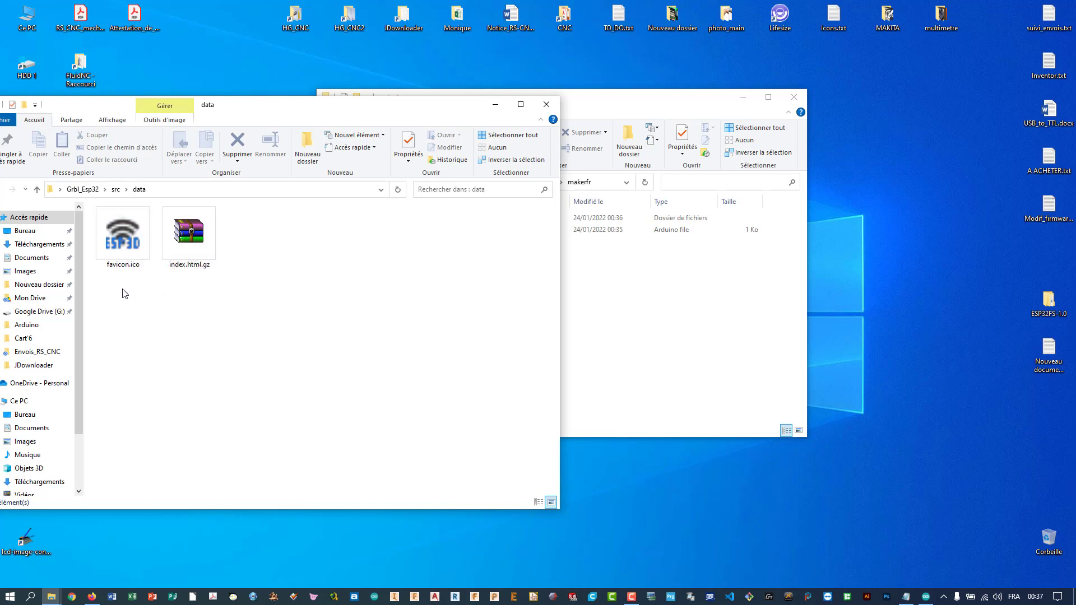
# - Copy favicon.ico and index.html.gz from the Grbl_Esp32 data folder into makerfr's data folder, keeping the originals
pyautogui.moveTo(124, 292); pyautogui.dragTo(196, 269)
pyautogui.click(641, 105)
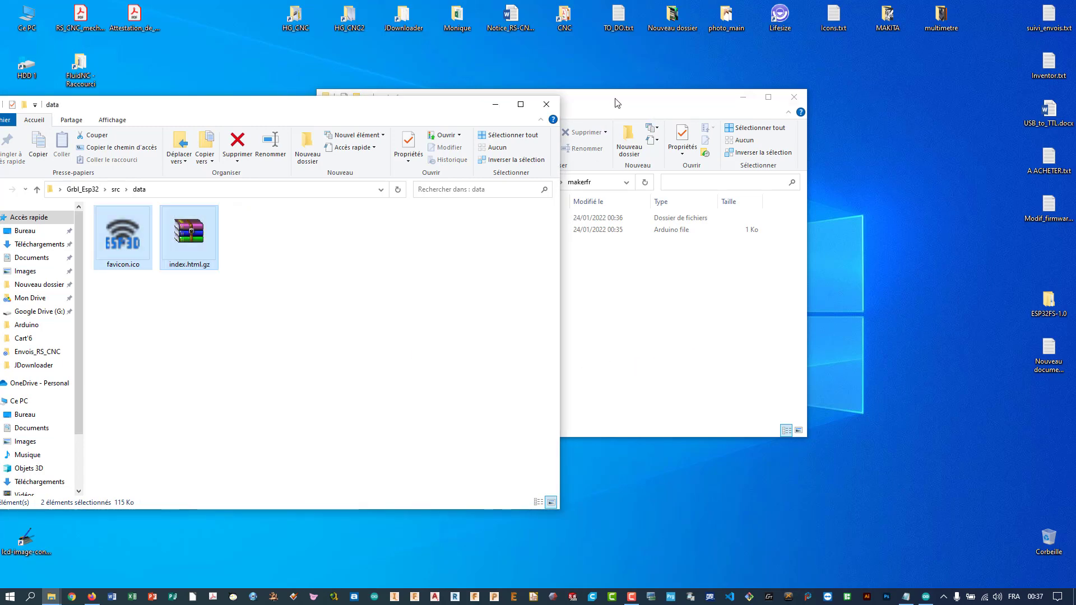
pyautogui.moveTo(618, 100); pyautogui.dragTo(884, 88)
pyautogui.moveTo(173, 253); pyautogui.dragTo(716, 206)
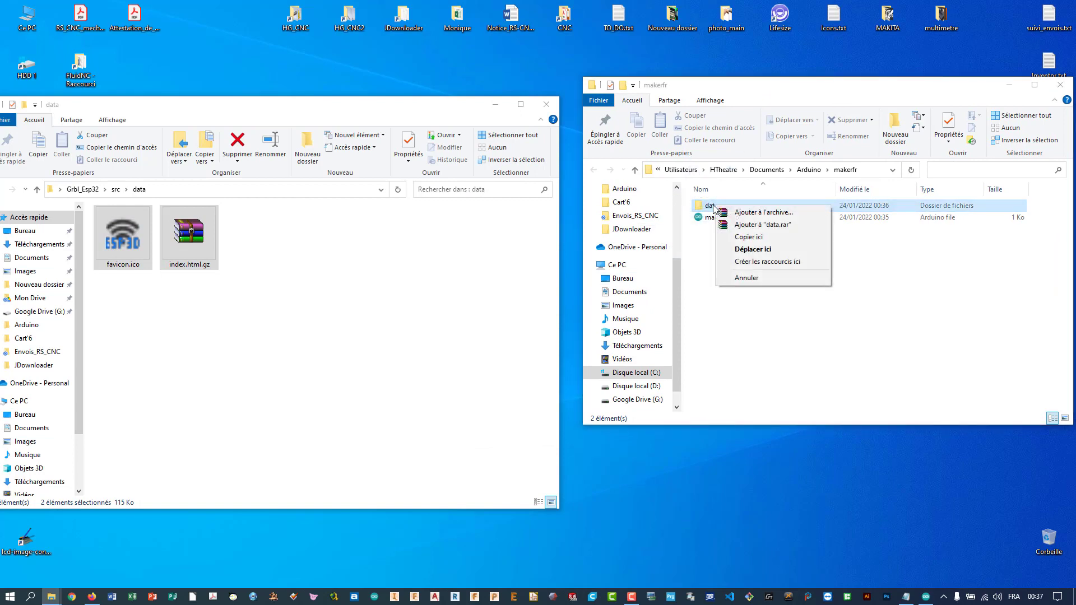
pyautogui.click(754, 238)
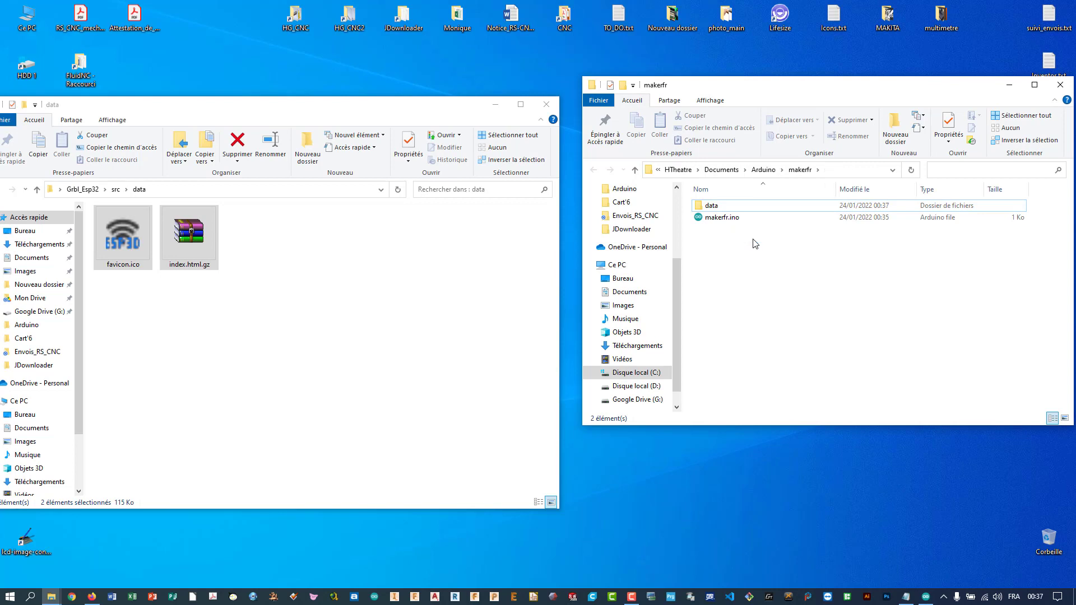
# - Check the copied files in makerfr's data folder and close both Explorer windows
pyautogui.doubleClick(709, 207)
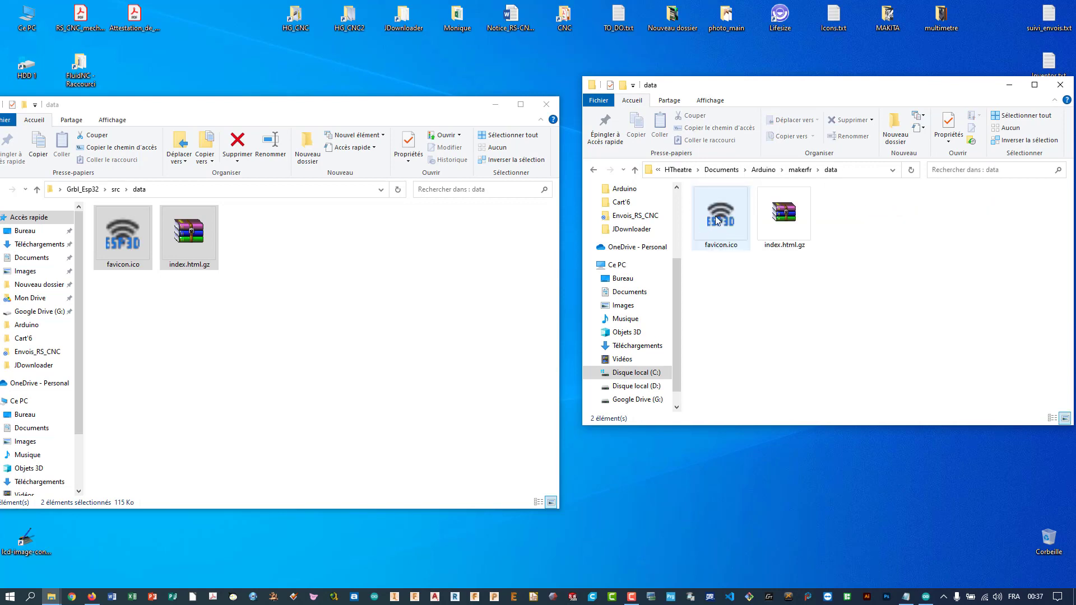
pyautogui.click(544, 108)
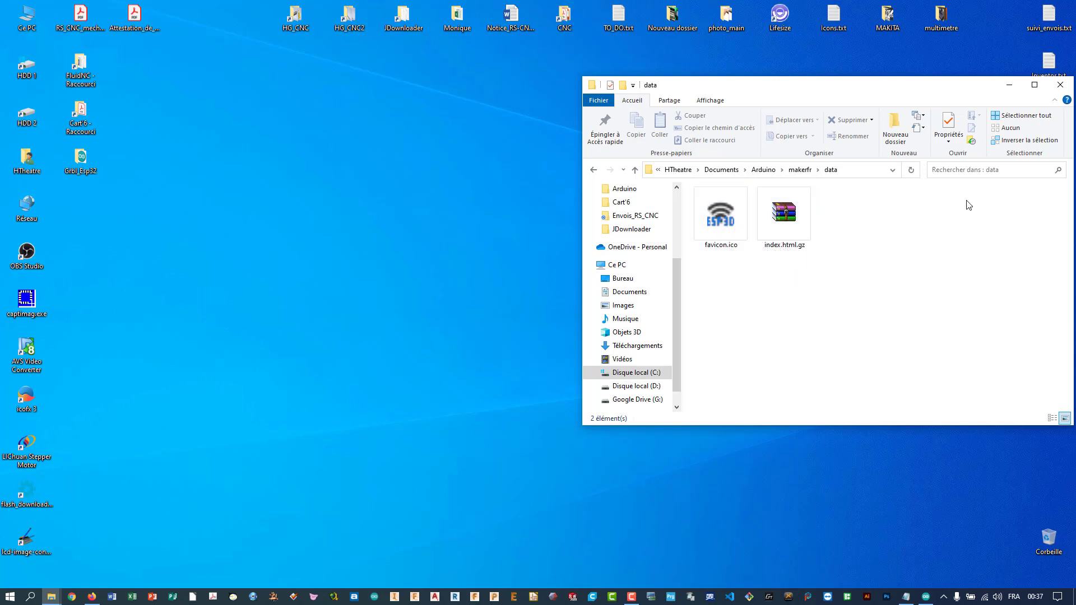
pyautogui.moveTo(954, 88); pyautogui.dragTo(587, 111)
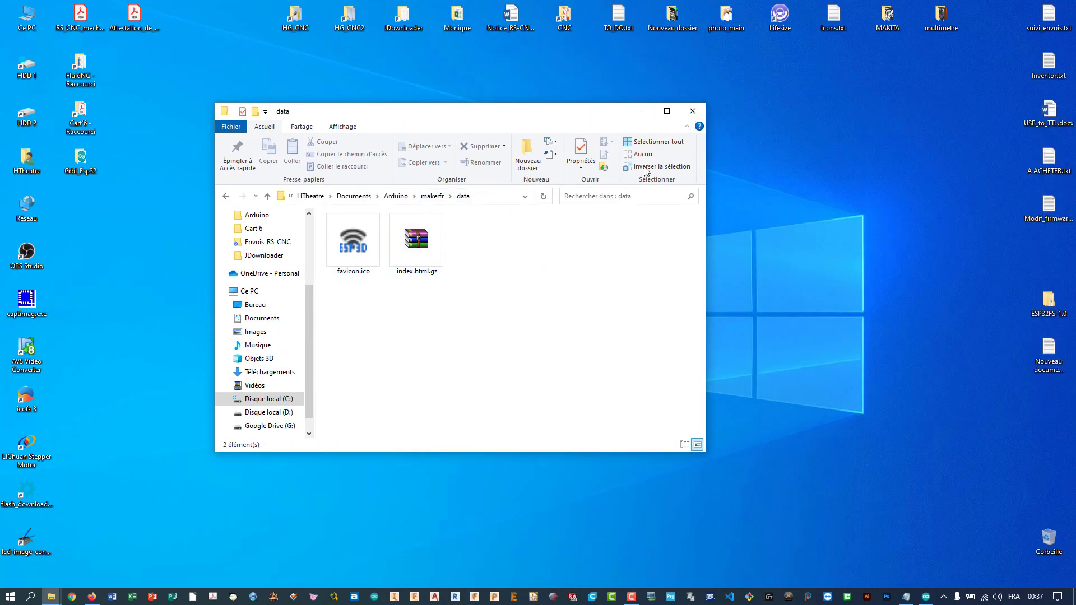
pyautogui.click(694, 113)
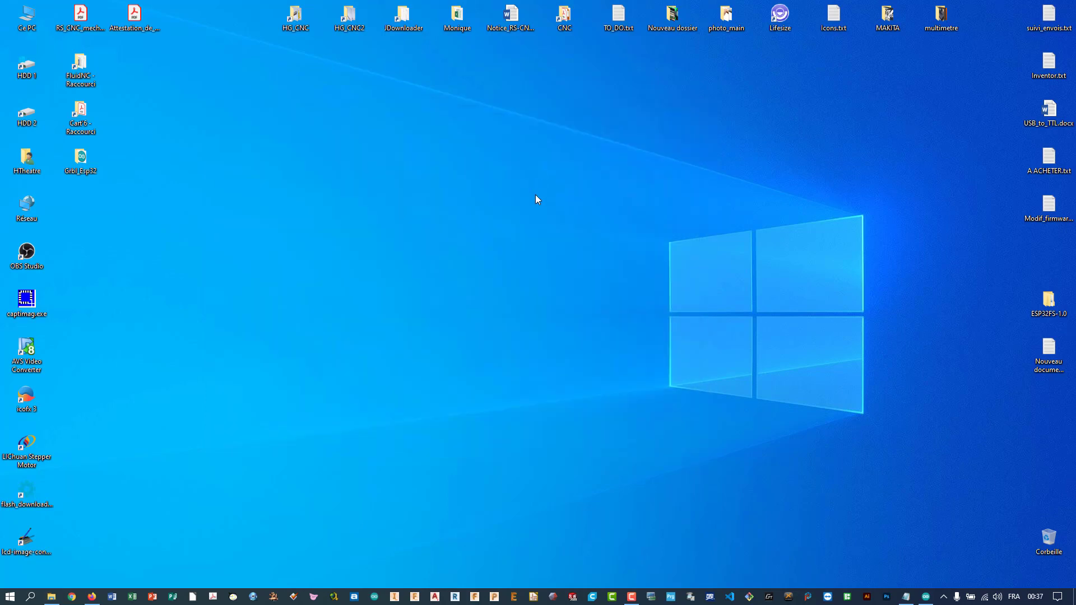
# - Switch back to the makerfr sketch in the Arduino IDE and check the serial port selection
pyautogui.click(926, 597)
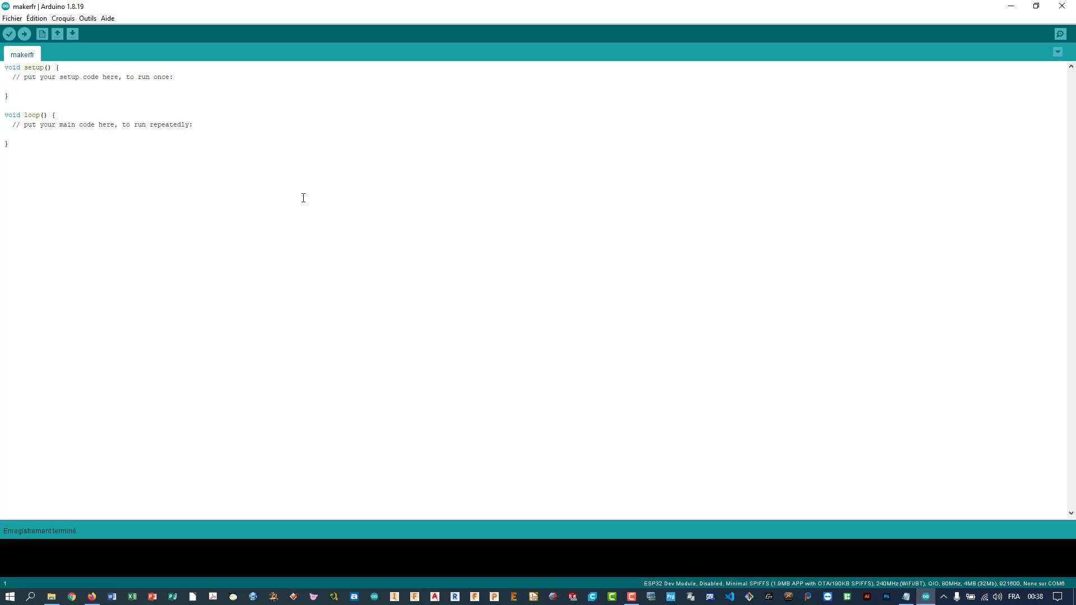
pyautogui.click(88, 22)
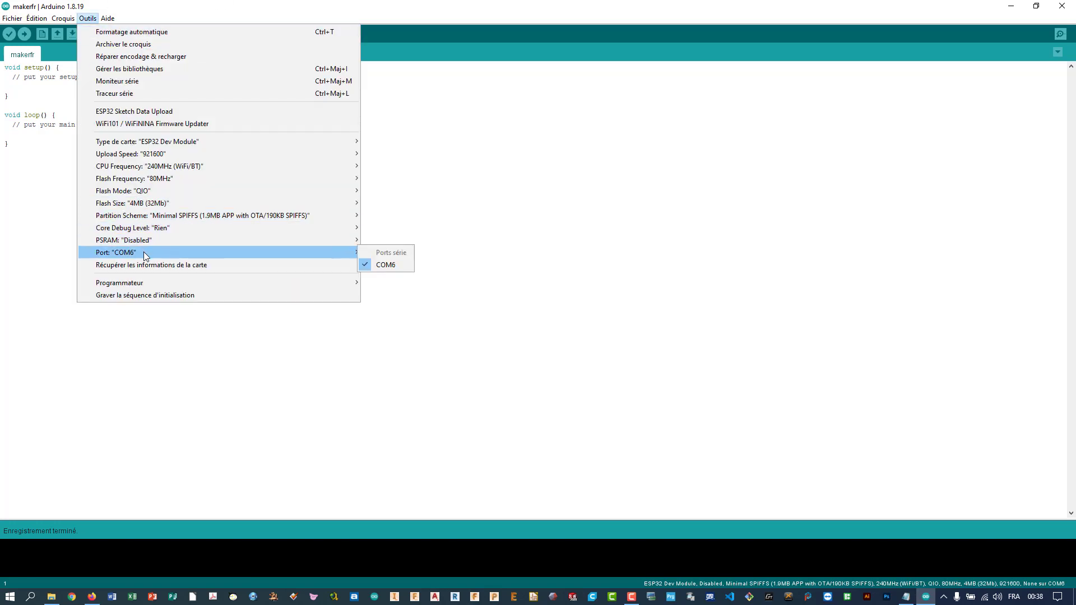
pyautogui.moveTo(364, 258)
pyautogui.click(502, 4)
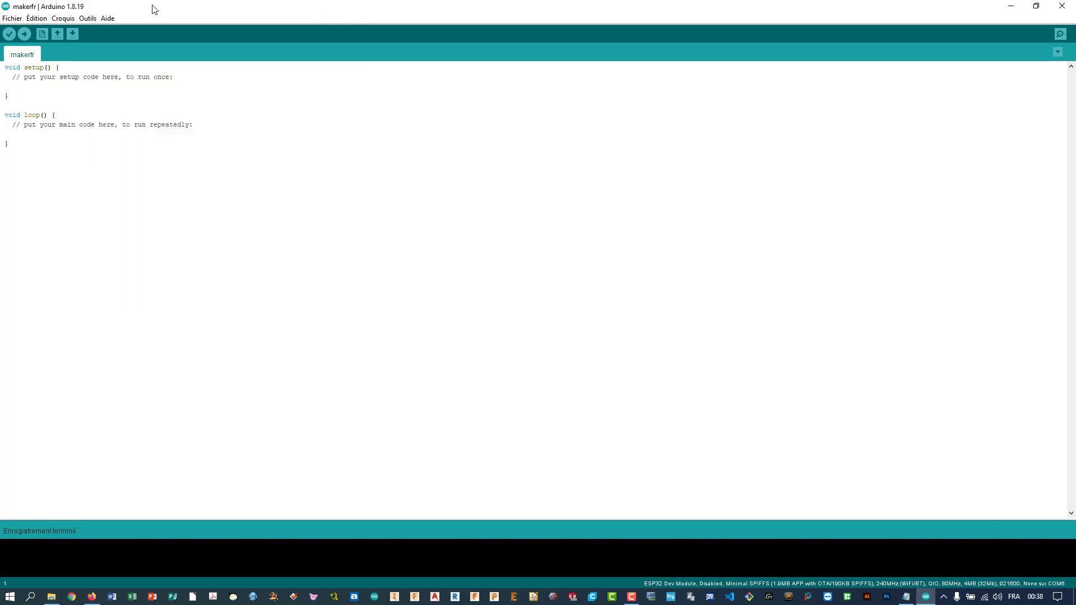
# - Enlarge the output console and upload the makerfr data files to the board with ESP32 Sketch Data Upload
pyautogui.click(86, 19)
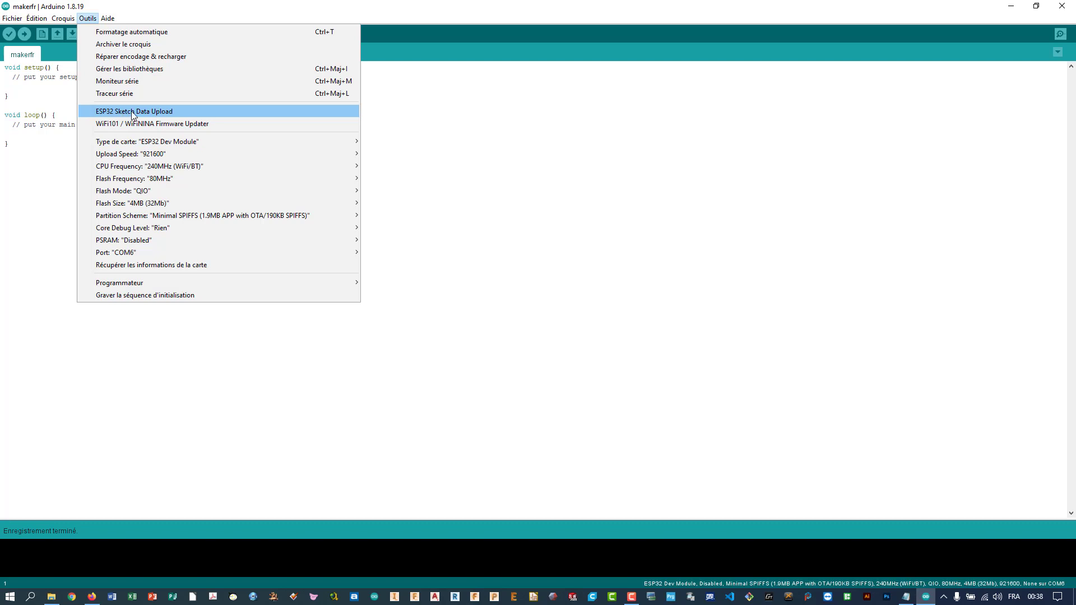
pyautogui.click(395, 454)
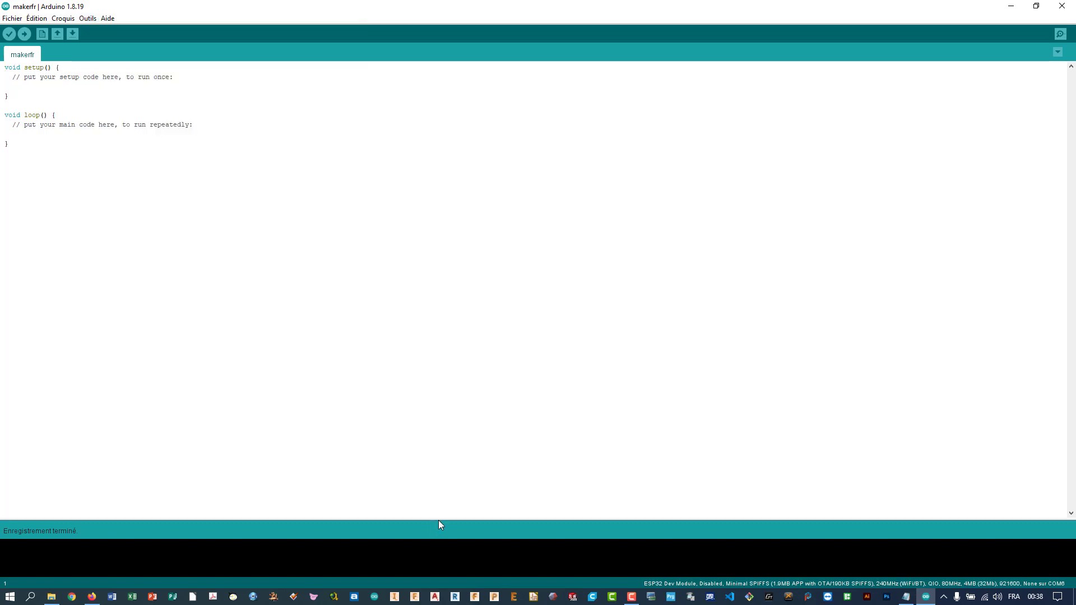
pyautogui.moveTo(439, 519); pyautogui.dragTo(451, 223)
pyautogui.click(87, 19)
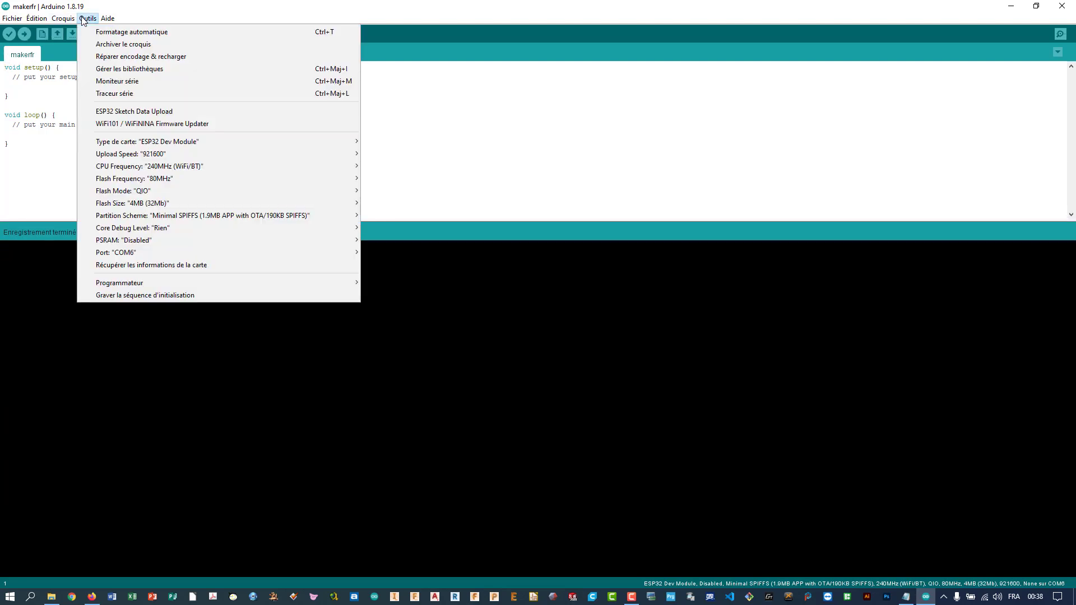
pyautogui.click(144, 112)
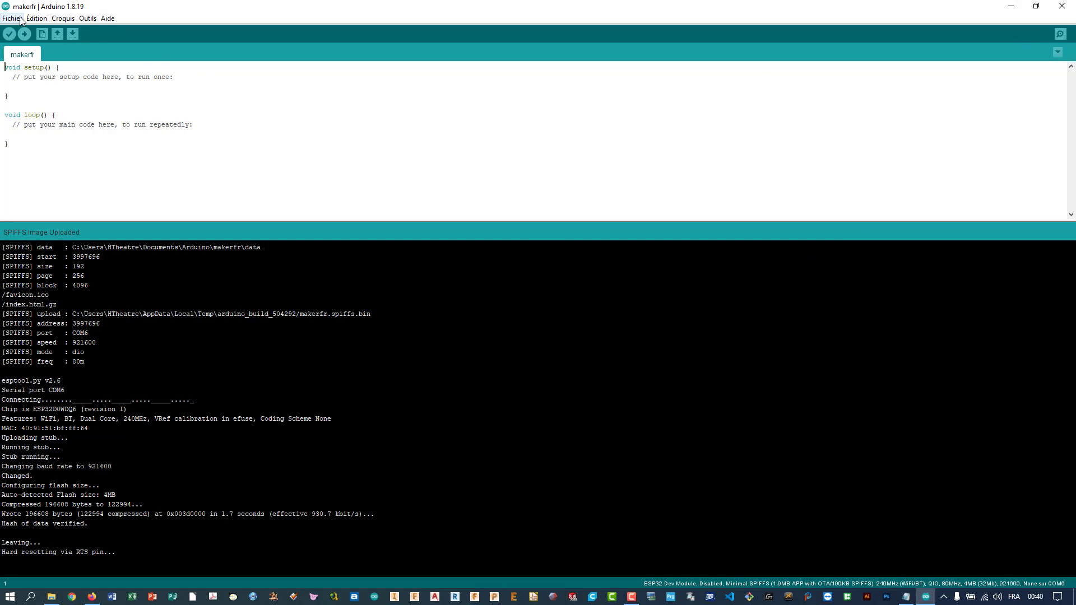
# - Close the Arduino IDE
pyautogui.click(59, 18)
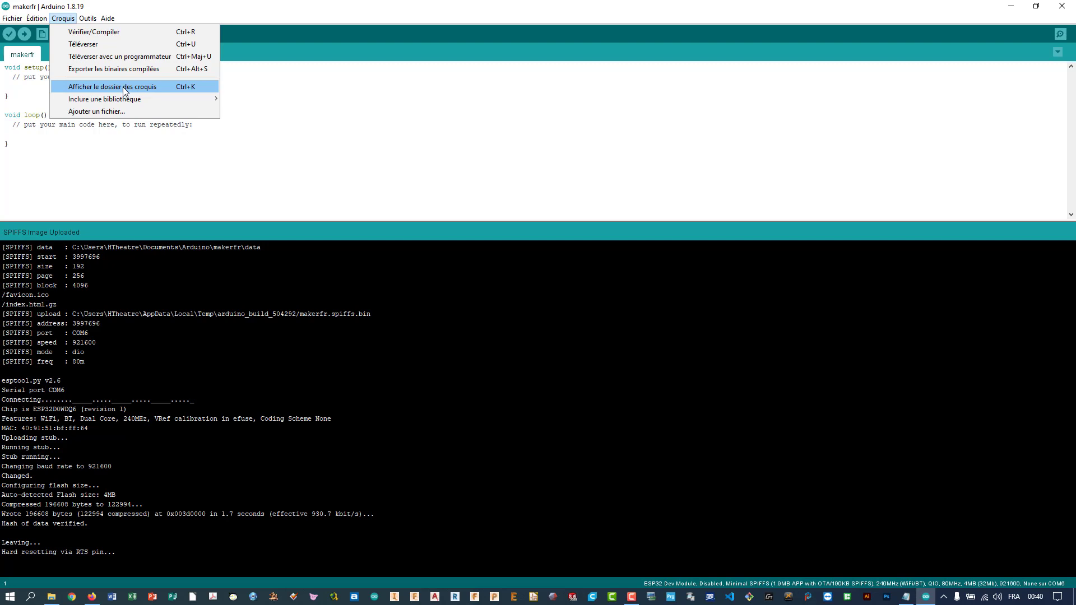
pyautogui.click(72, 163)
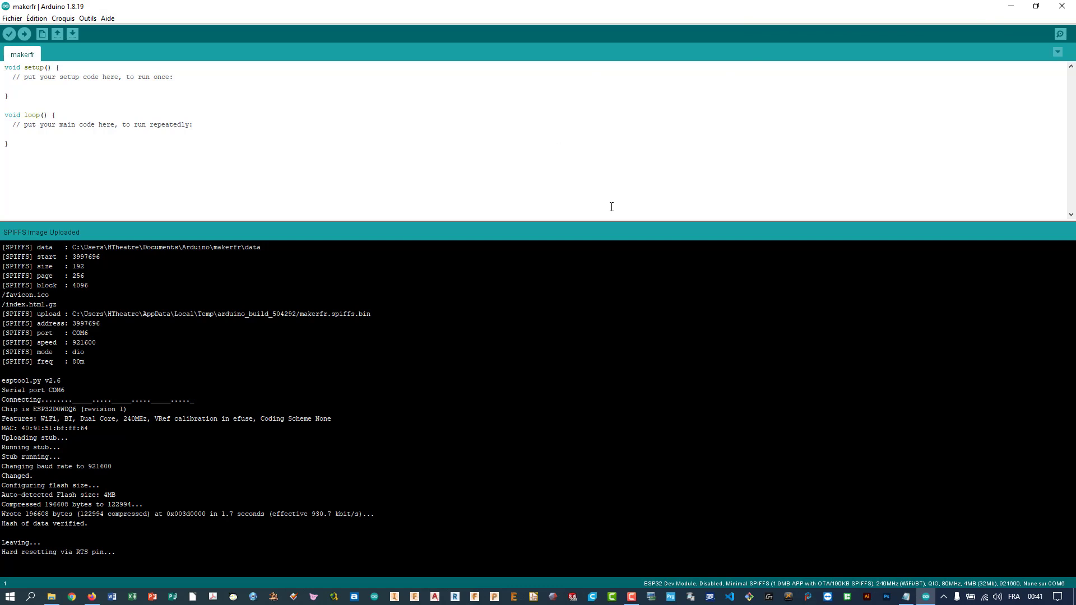
pyautogui.click(1062, 6)
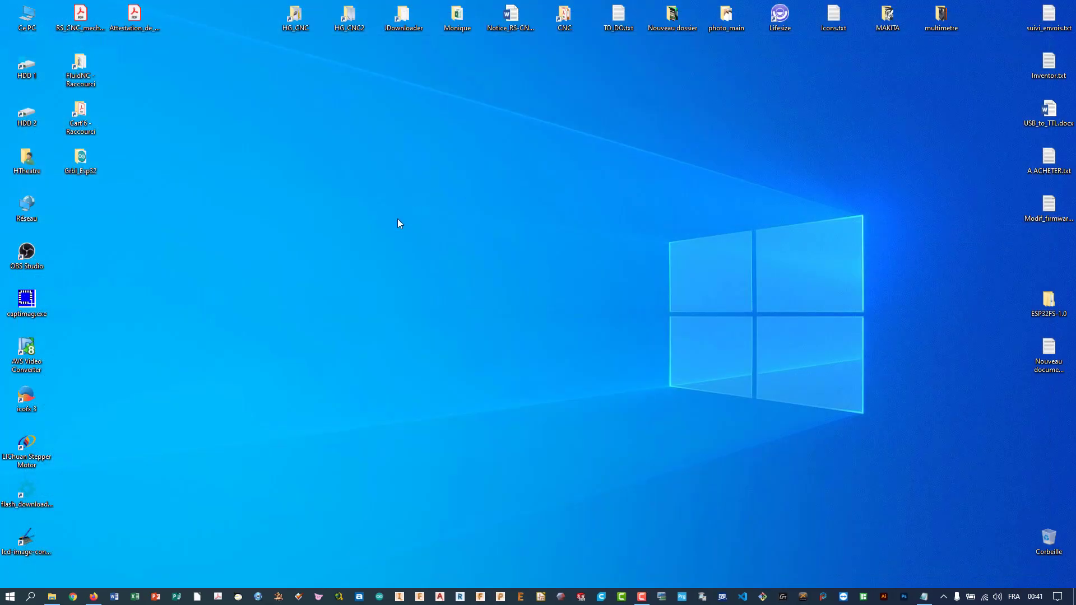
# - Try to connect the computer to the GRBL_ESP Wi-Fi network
pyautogui.moveTo(924, 601)
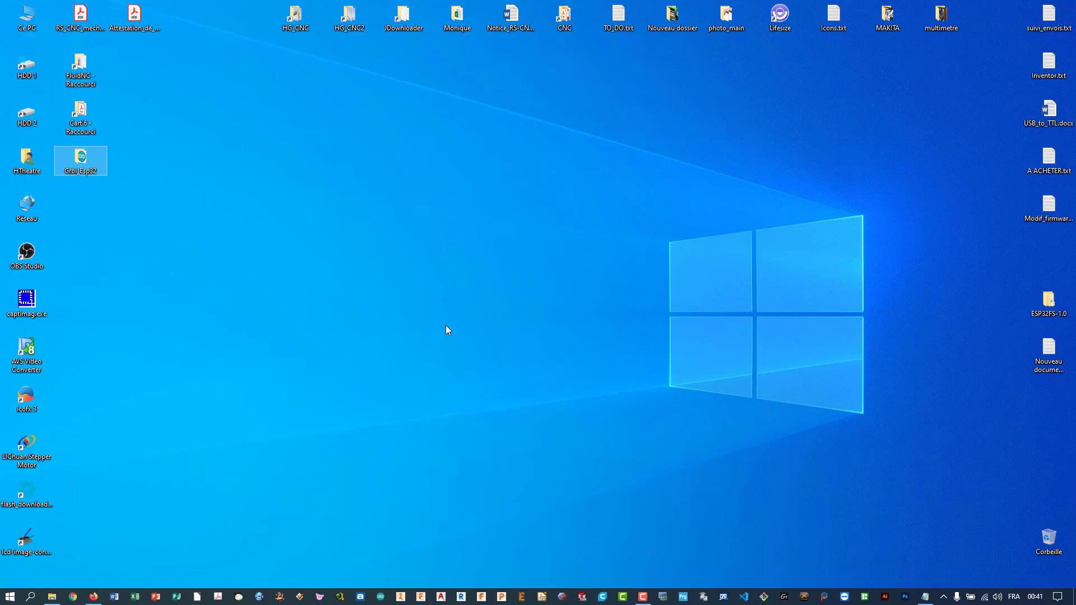
pyautogui.click(985, 597)
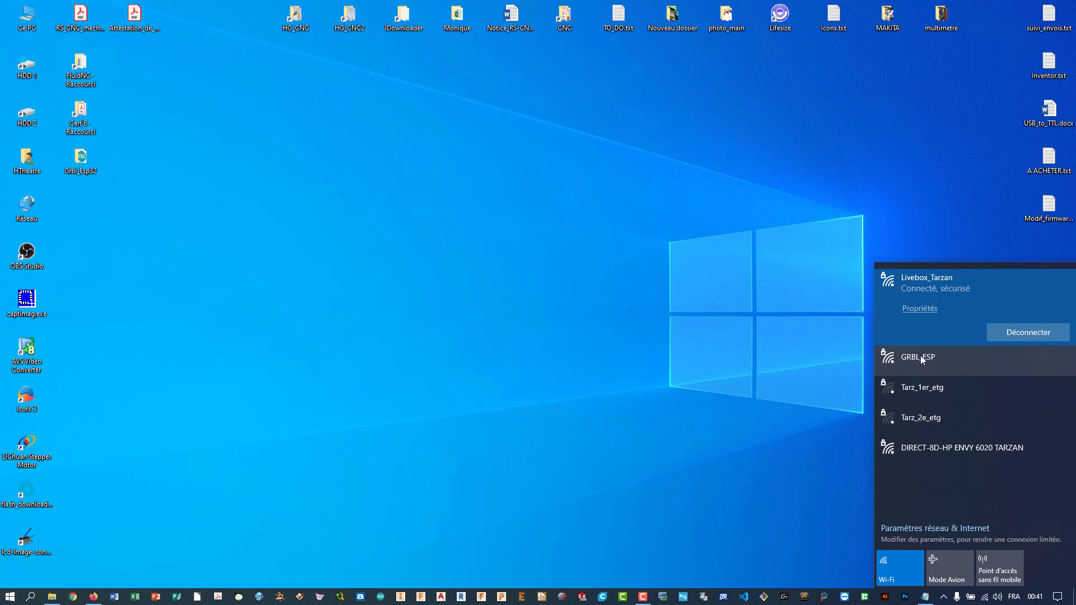
pyautogui.click(920, 357)
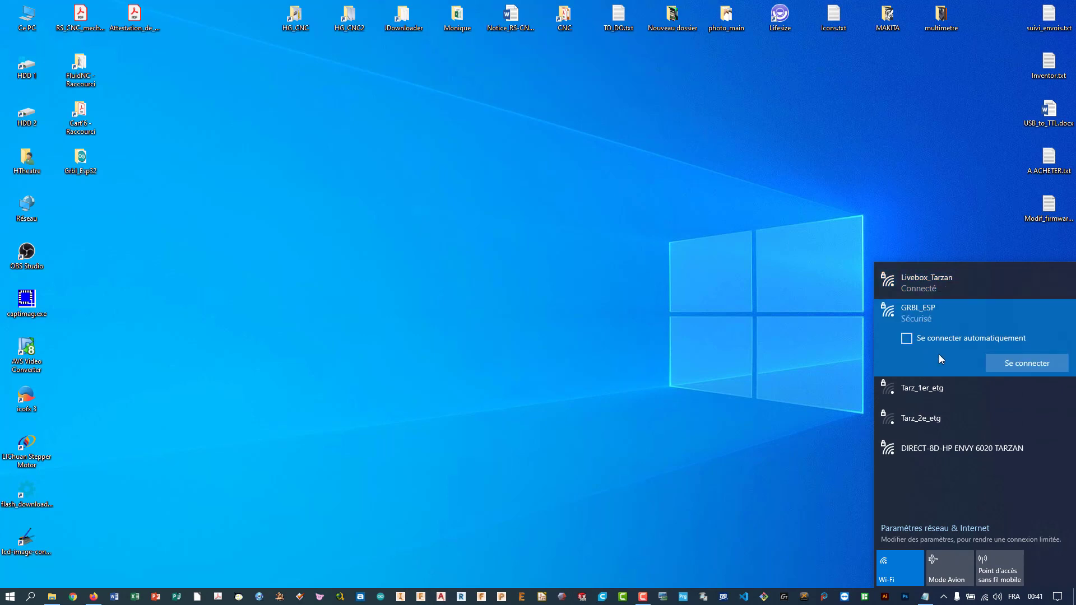
pyautogui.click(1015, 363)
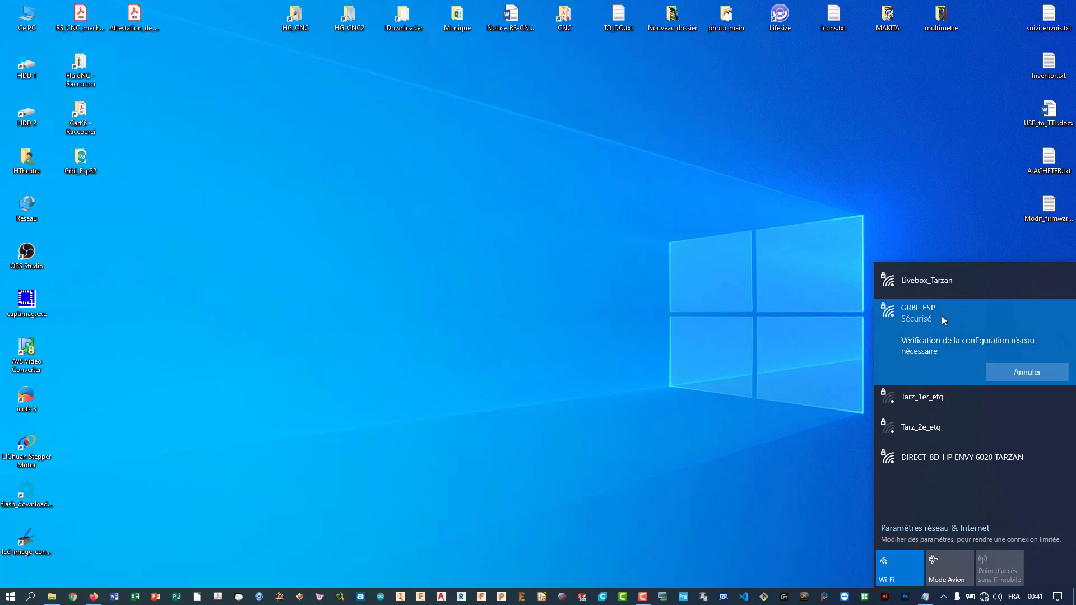
# - Switch to Firefox and open the MakerFr forum index from the firmware page
pyautogui.click(93, 596)
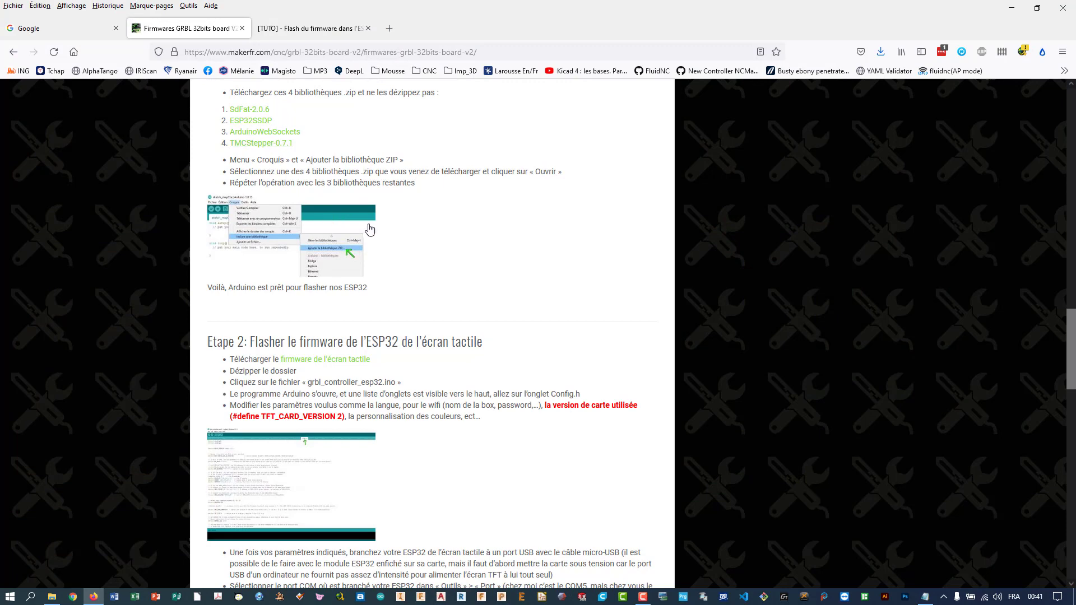
pyautogui.scroll(12, 370, 224)
pyautogui.scroll(10, 378, 228)
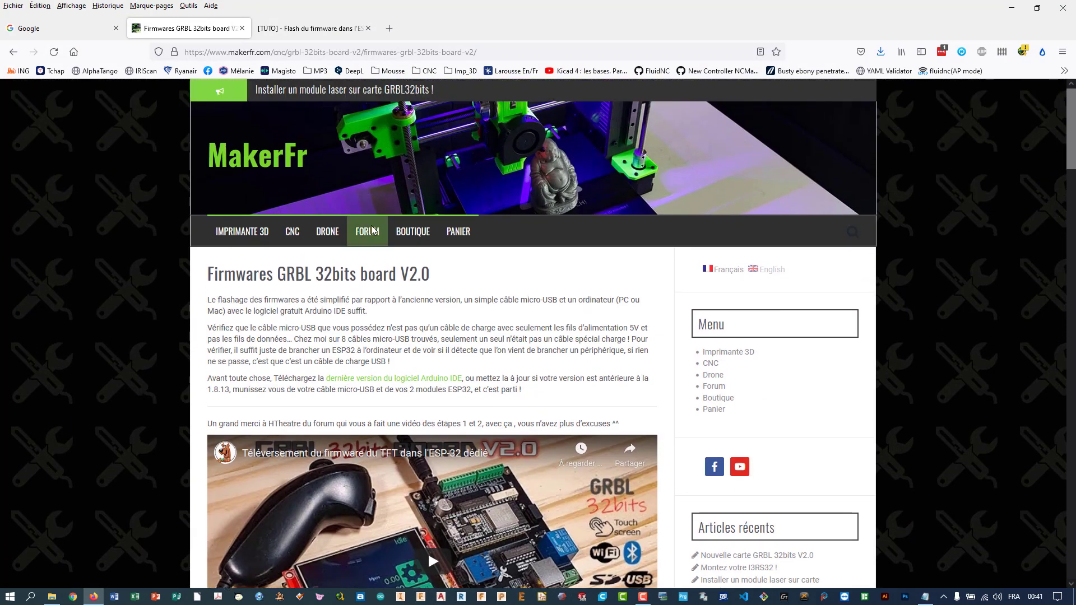
pyautogui.click(370, 236)
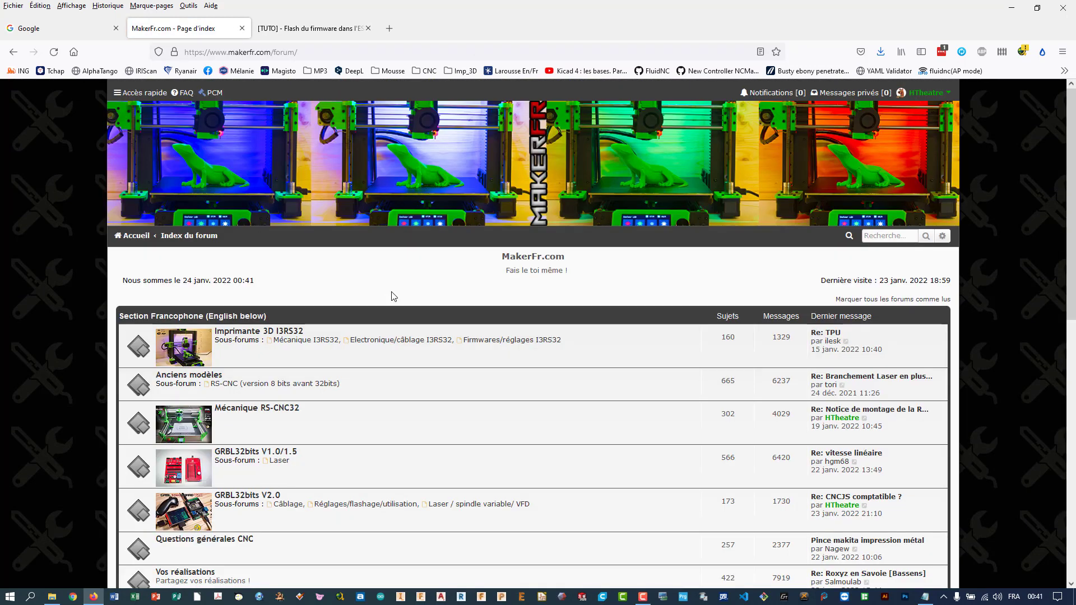
# - Connect the computer to the GRBL_ESP Wi-Fi network and dismiss the browser's network sign-in notice
pyautogui.click(985, 597)
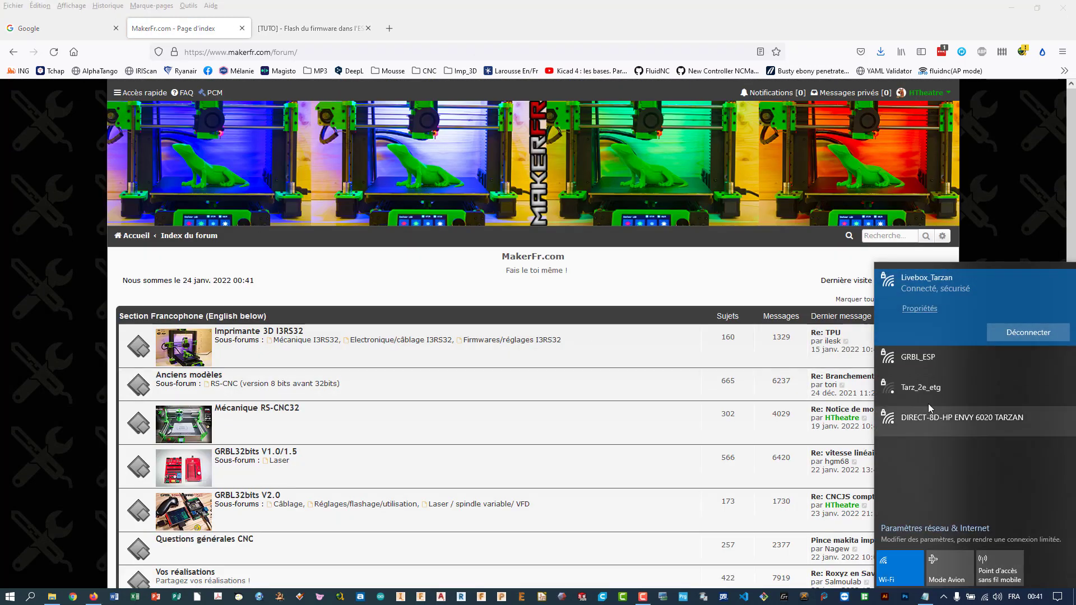
pyautogui.click(1008, 370)
pyautogui.click(1022, 363)
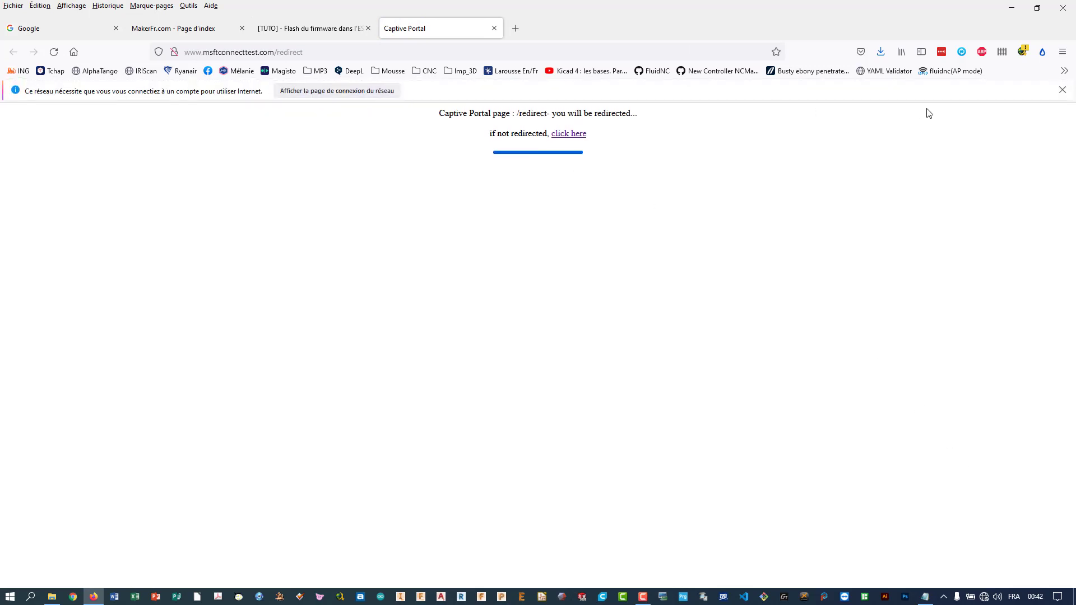
pyautogui.click(1062, 90)
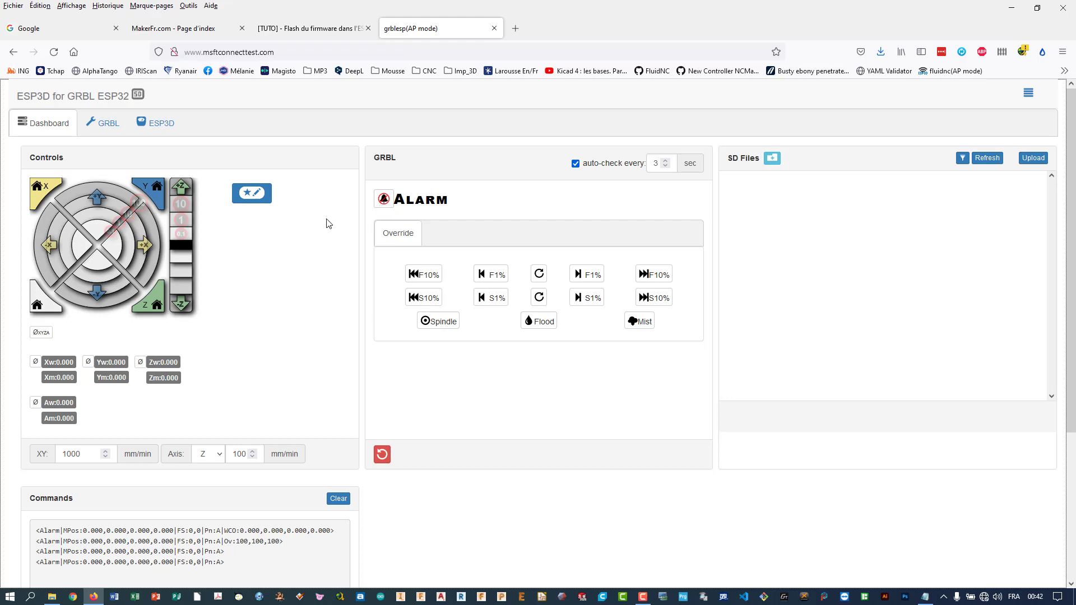
# - Clear the GRBL alarm on the ESP3D dashboard
pyautogui.scroll(-2, 375, 150)
pyautogui.scroll(1, 375, 150)
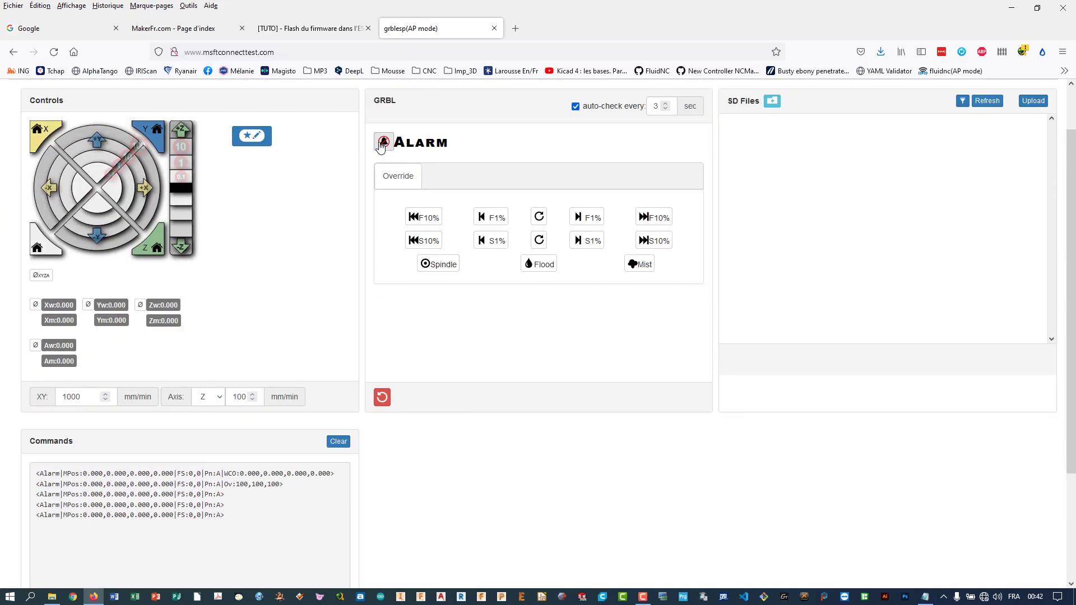
pyautogui.click(384, 143)
pyautogui.click(384, 143)
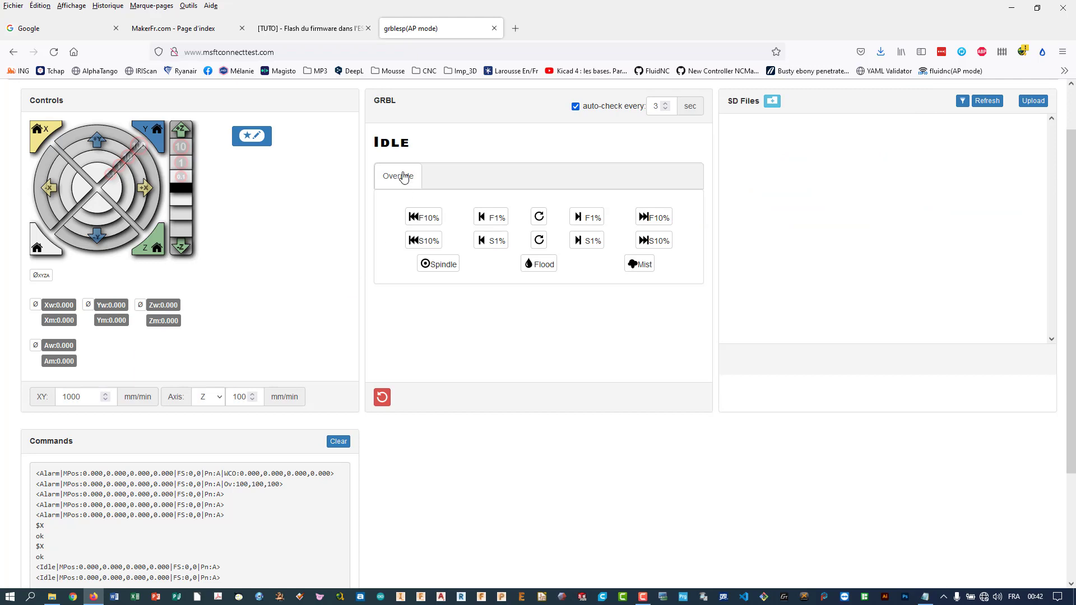
pyautogui.scroll(1, 567, 235)
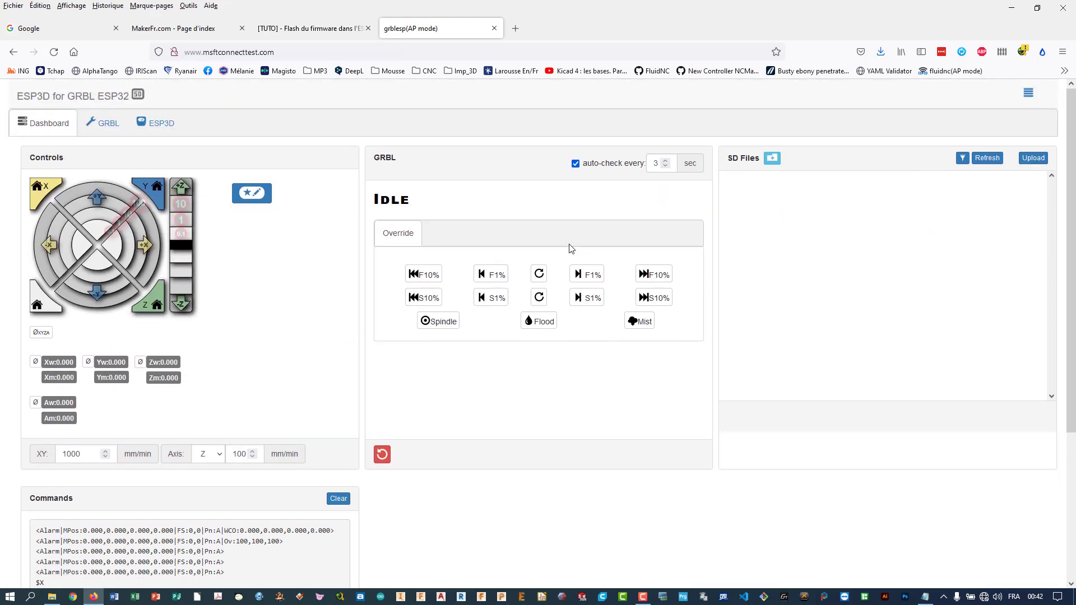